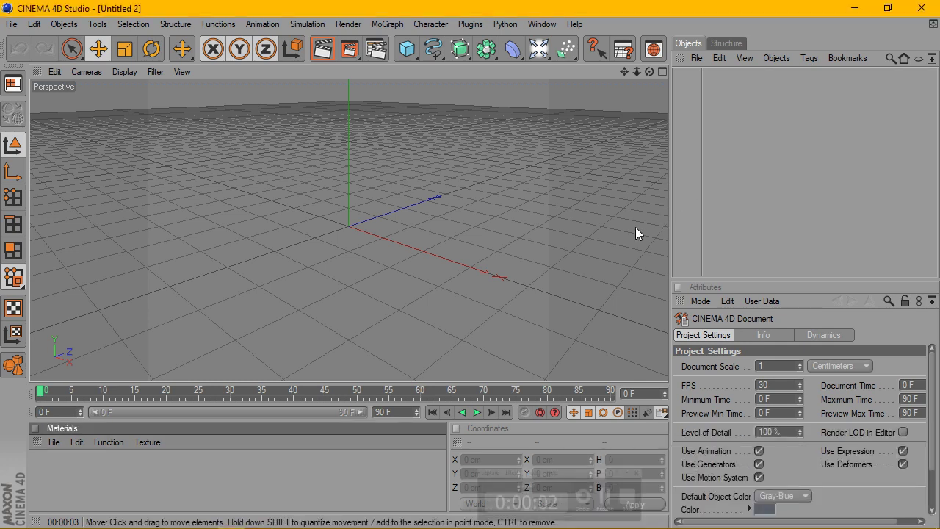
# Create a new material named Mat and open it in the Material Editor.
pyautogui.click(54, 442)
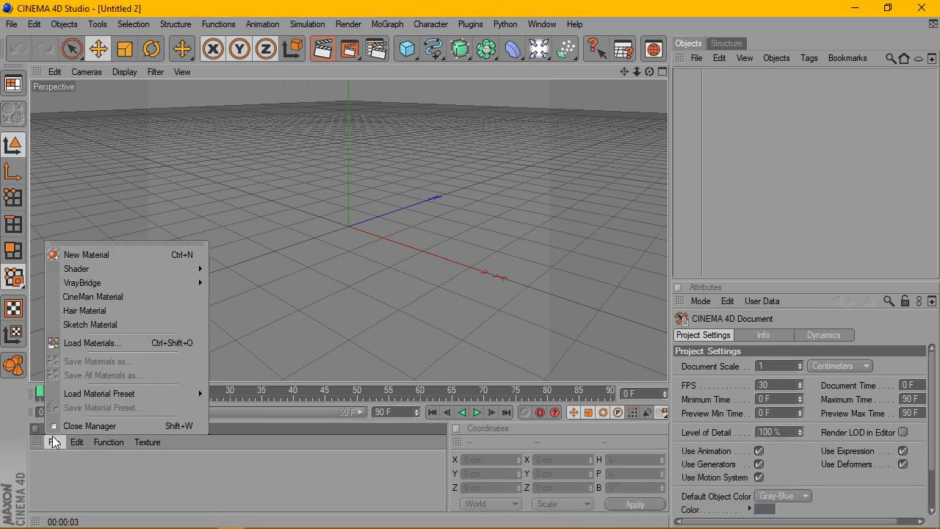
pyautogui.click(128, 259)
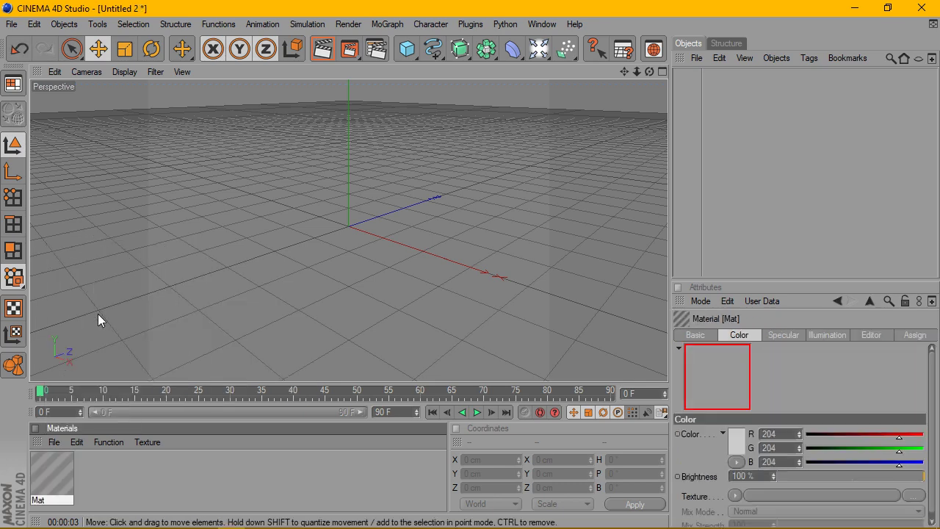
pyautogui.doubleClick(61, 463)
# Switch Mat's preview to an enlarged Sphere (GI) and move the editor window higher.
pyautogui.rightClick(255, 169)
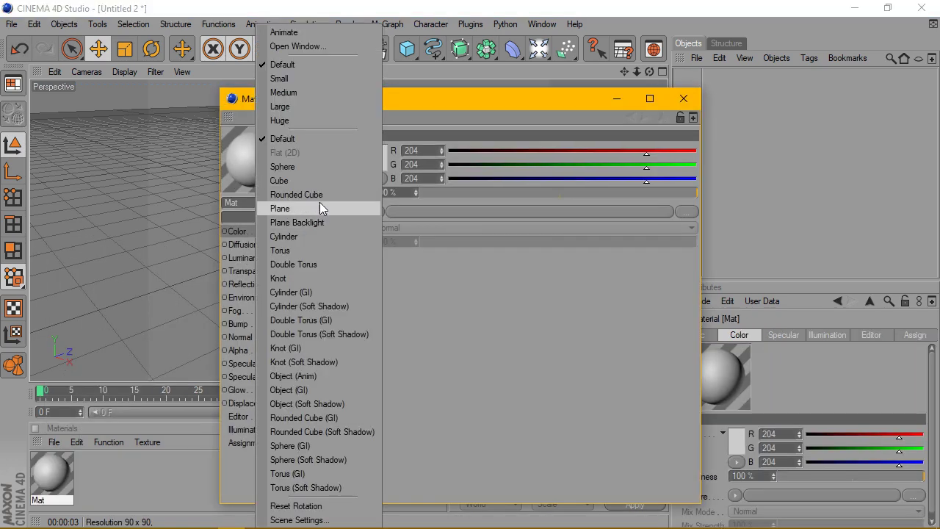
pyautogui.click(310, 443)
pyautogui.rightClick(270, 161)
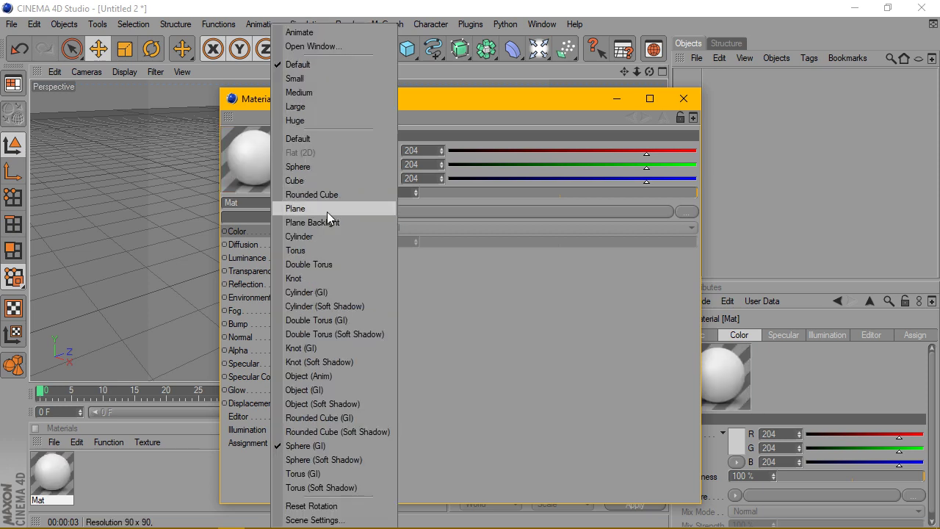
pyautogui.click(321, 120)
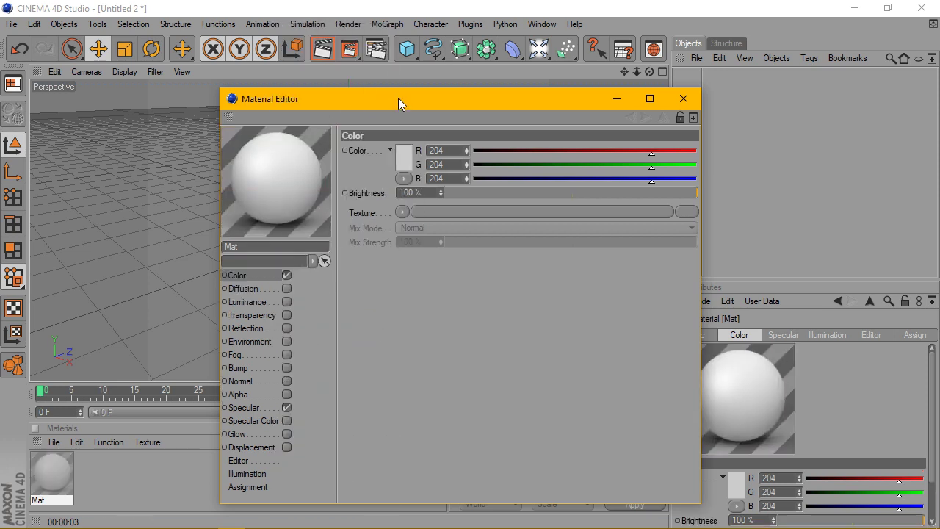
pyautogui.moveTo(398, 98); pyautogui.dragTo(407, 48)
# Enable the Diffusion channel and load a Tiles shader as its texture.
pyautogui.click(254, 238)
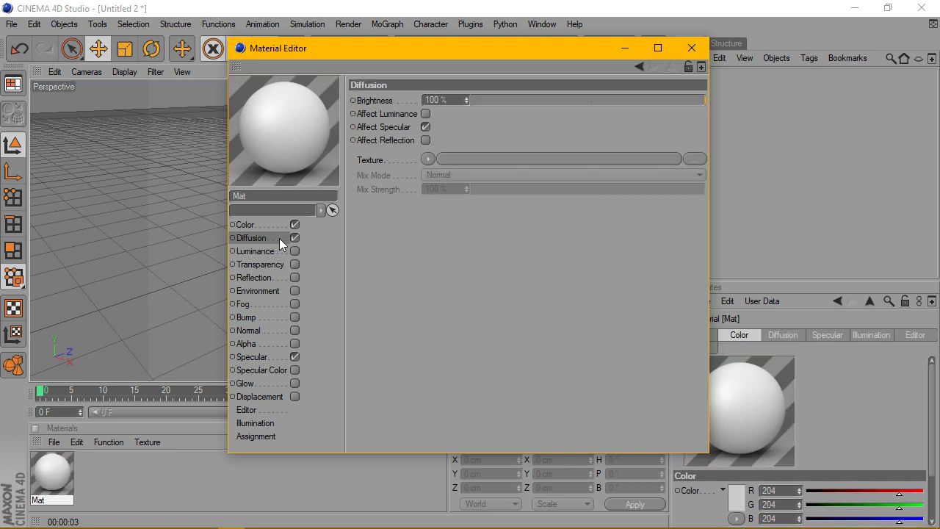
pyautogui.click(428, 159)
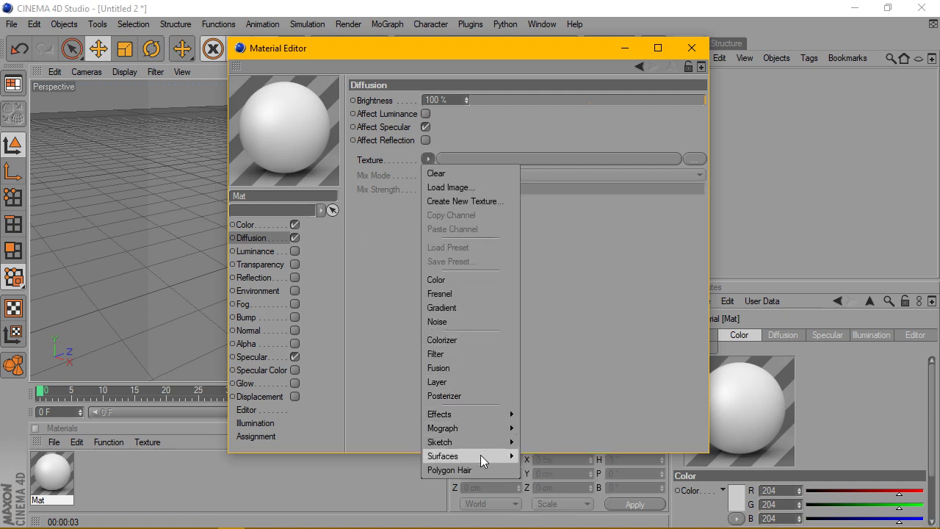
pyautogui.moveTo(455, 456)
pyautogui.click(545, 478)
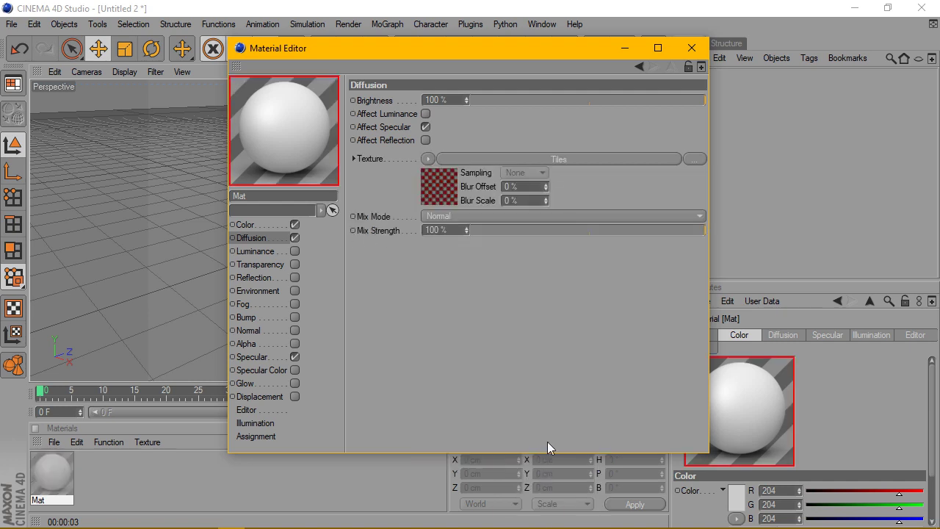
pyautogui.moveTo(514, 53); pyautogui.dragTo(457, 64)
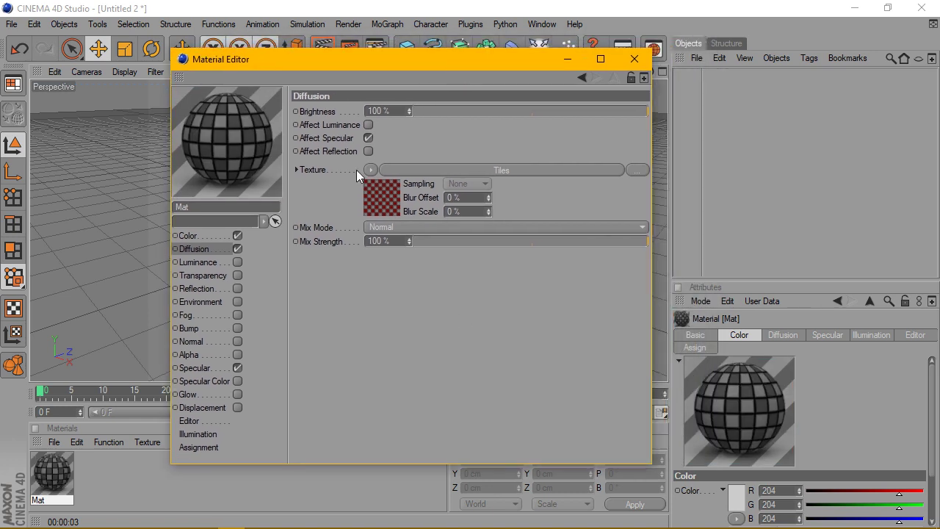
pyautogui.click(382, 170)
# Try the Hexagons, Rings 1 and Planks tile patterns, settling on Hexagons.
pyautogui.click(420, 246)
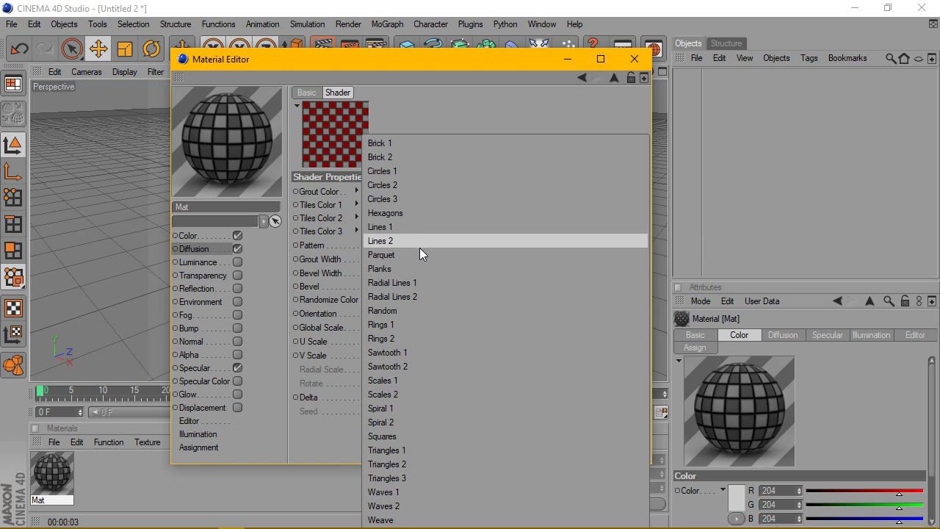
pyautogui.click(403, 213)
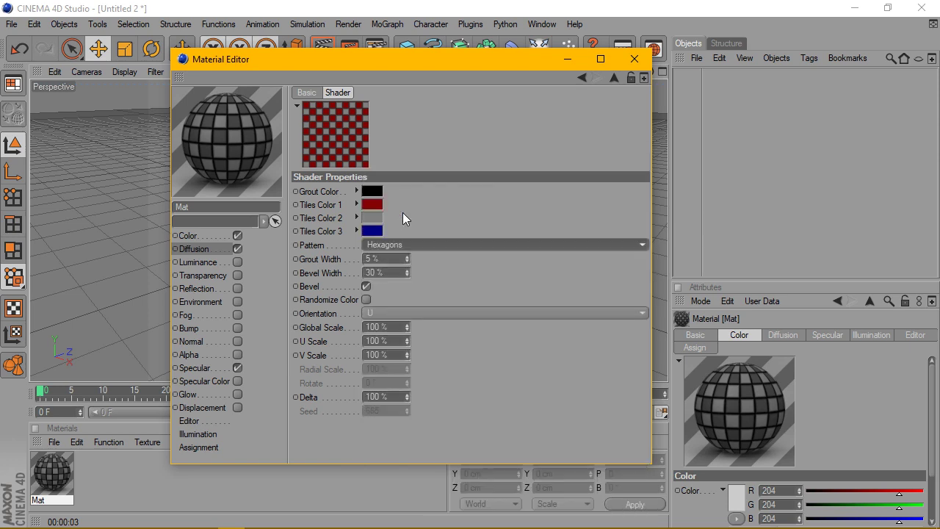
pyautogui.click(399, 244)
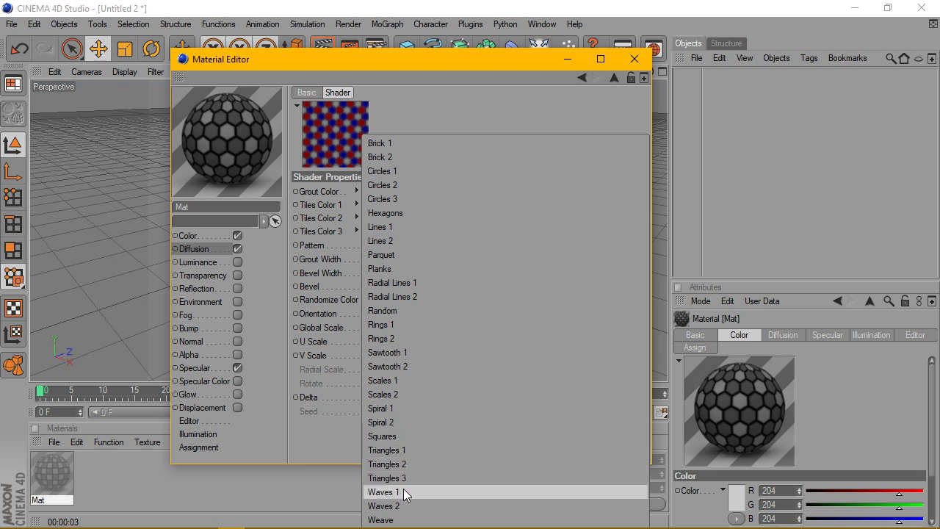
pyautogui.click(382, 325)
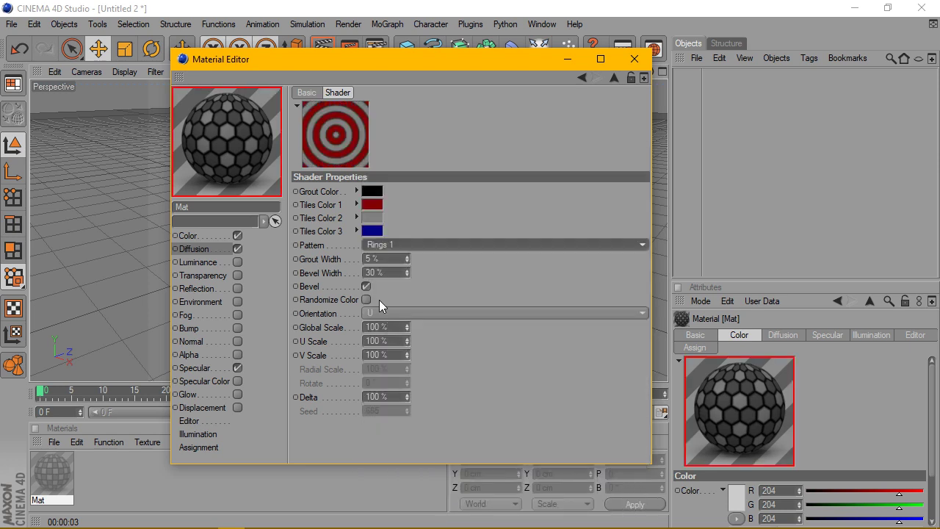
pyautogui.click(391, 242)
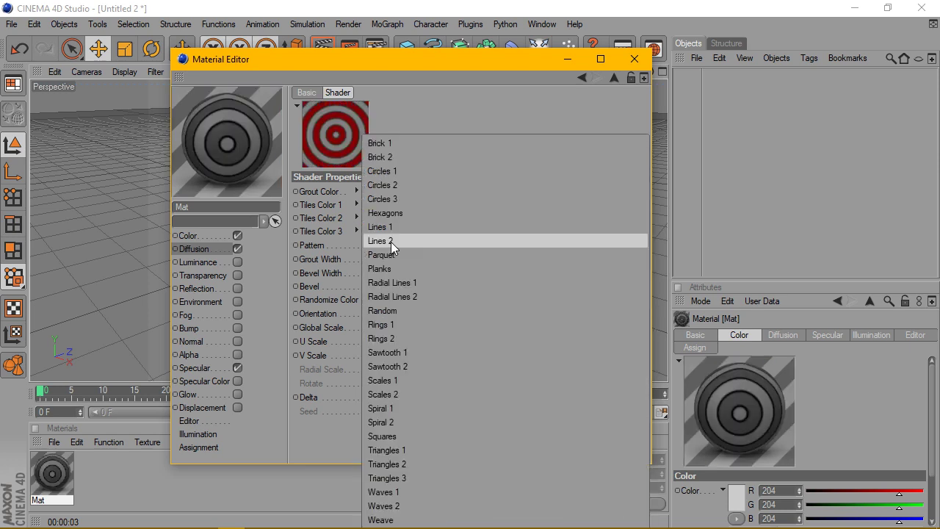
pyautogui.click(402, 265)
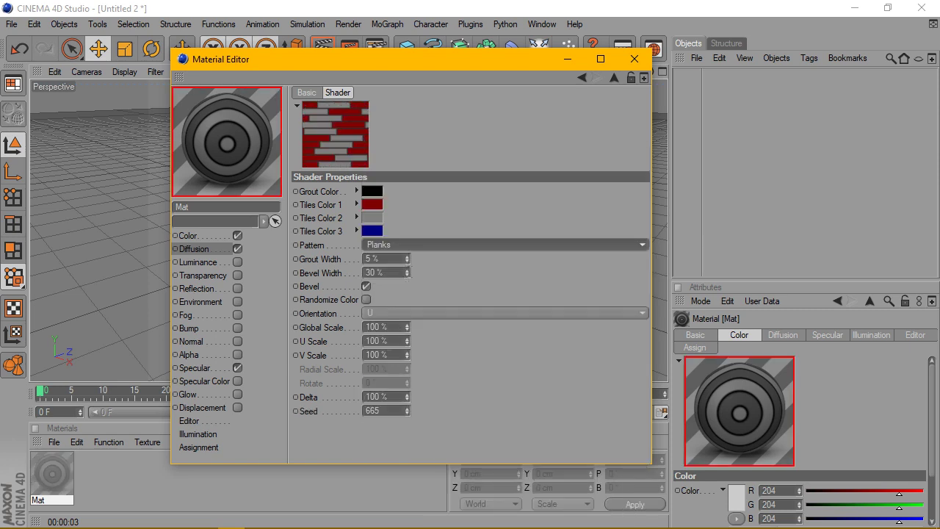
pyautogui.click(408, 241)
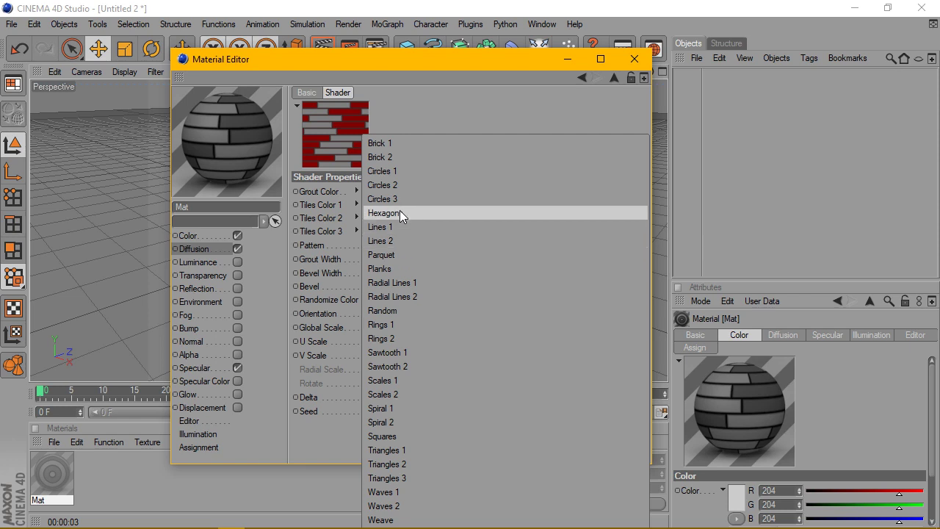
pyautogui.click(399, 212)
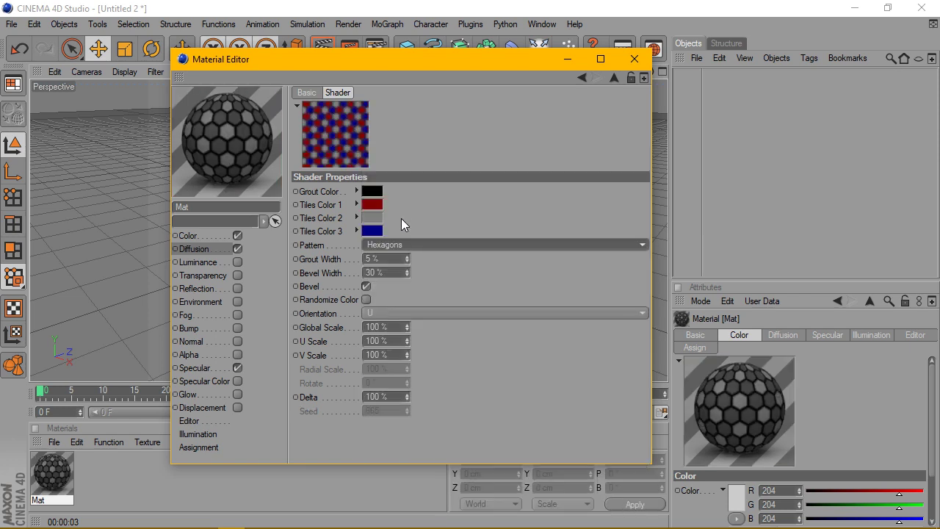
# Set the Tiles shader's U and V scale to 20%.
pyautogui.click(400, 346)
pyautogui.moveTo(399, 346); pyautogui.dragTo(347, 330)
pyautogui.write('20')
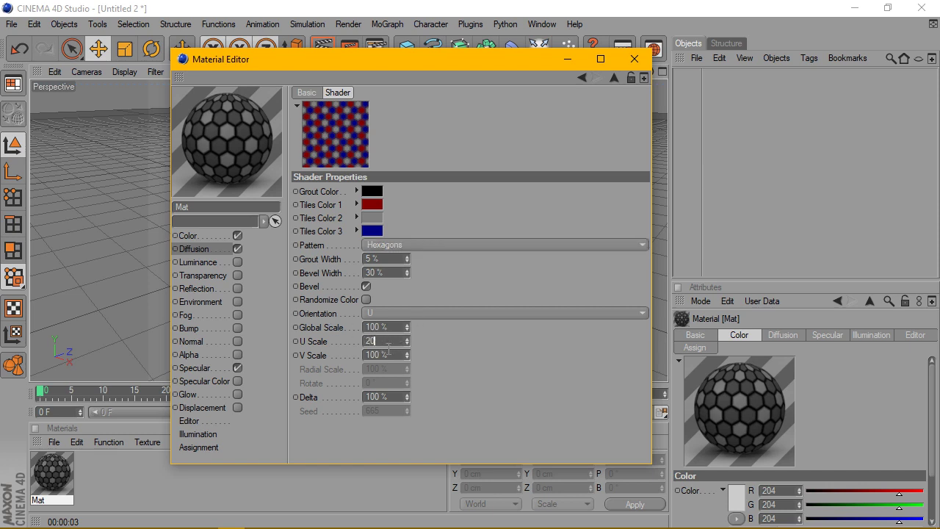
pyautogui.press('Return')
pyautogui.doubleClick(379, 355)
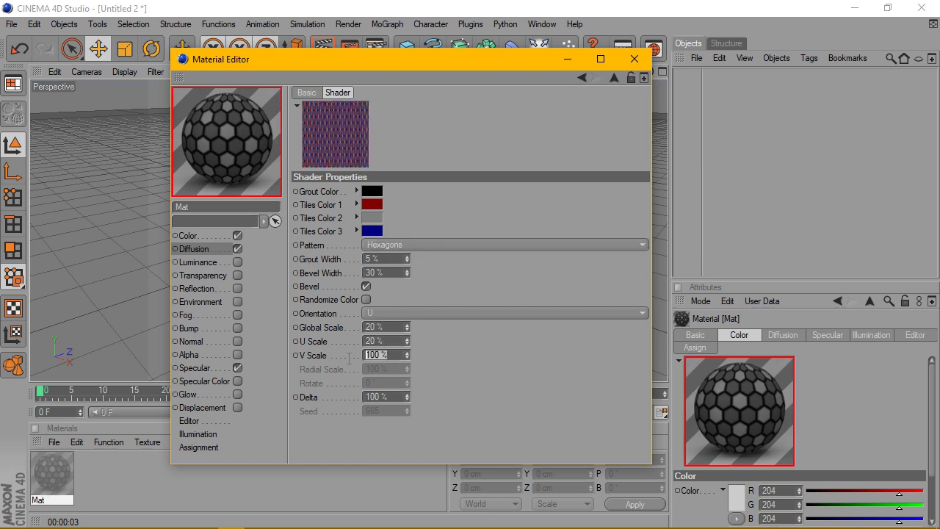
pyautogui.write('20')
pyautogui.press('Return')
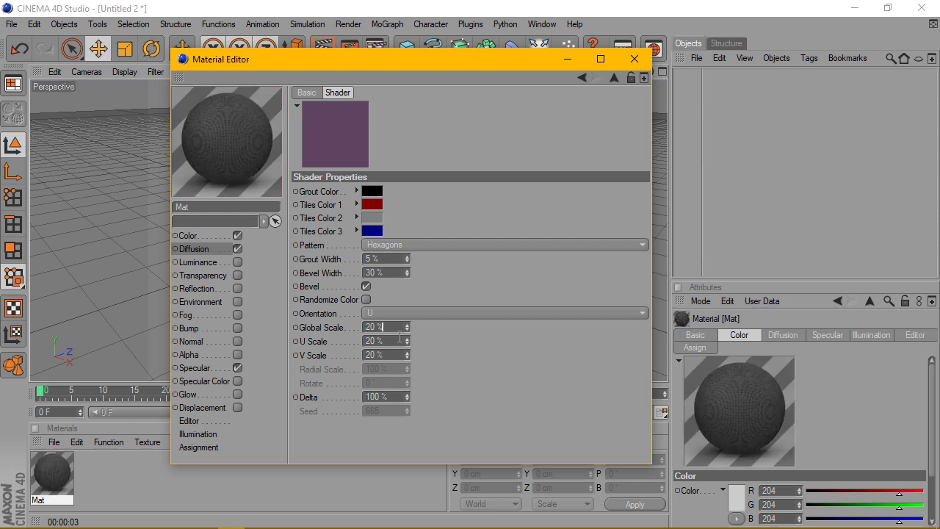
# Change the Global, U and V scale to 30% each.
pyautogui.moveTo(400, 327); pyautogui.dragTo(316, 321)
pyautogui.write('30')
pyautogui.doubleClick(390, 342)
pyautogui.write('30')
pyautogui.press('Return')
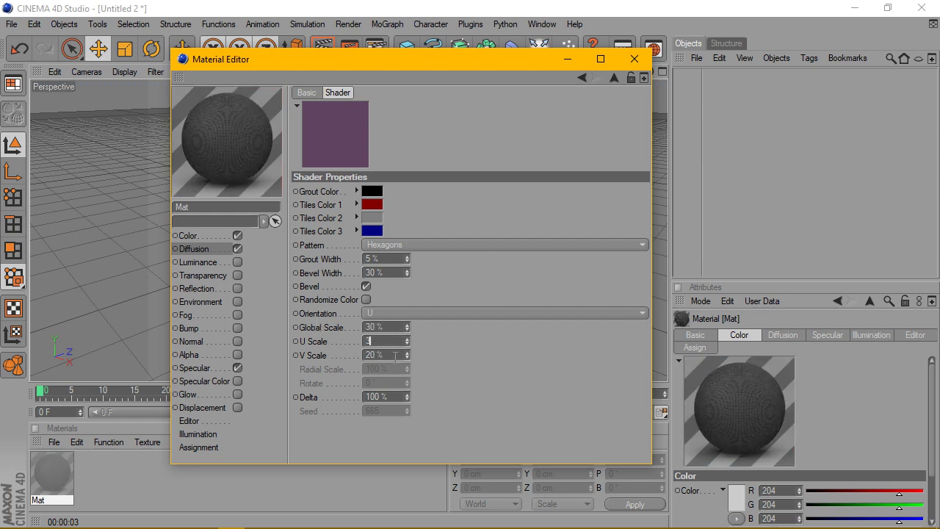
pyautogui.doubleClick(400, 355)
pyautogui.write('3')
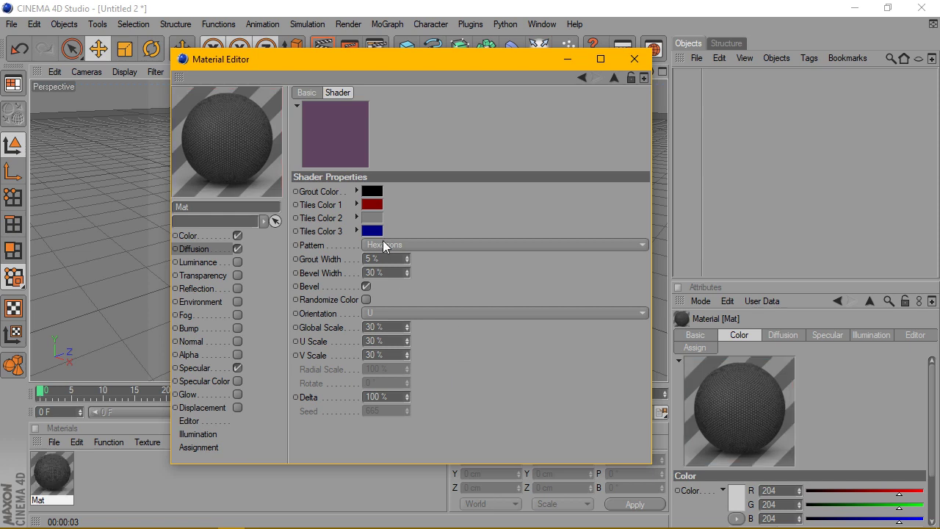
# Set Tiles Colors 3, 2 and 1 to near-white or white.
pyautogui.click(372, 232)
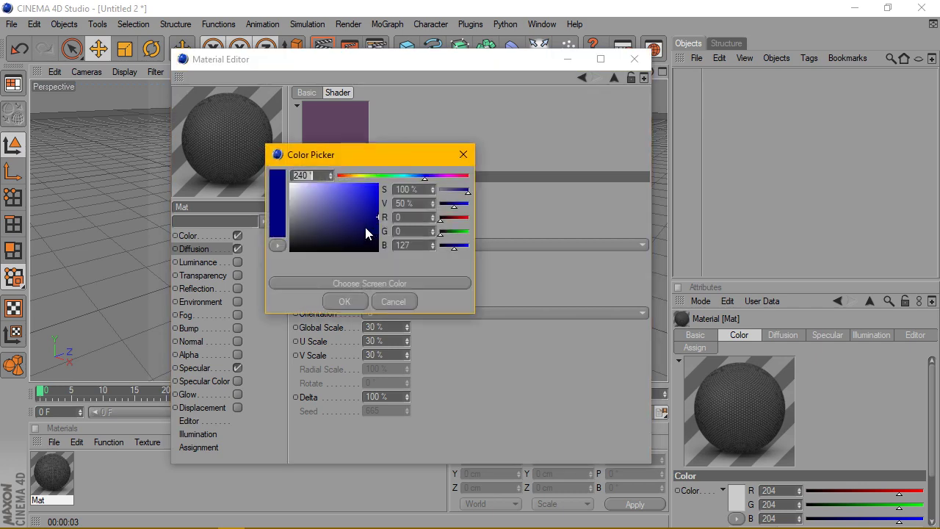
pyautogui.moveTo(365, 227); pyautogui.dragTo(293, 177)
pyautogui.click(345, 301)
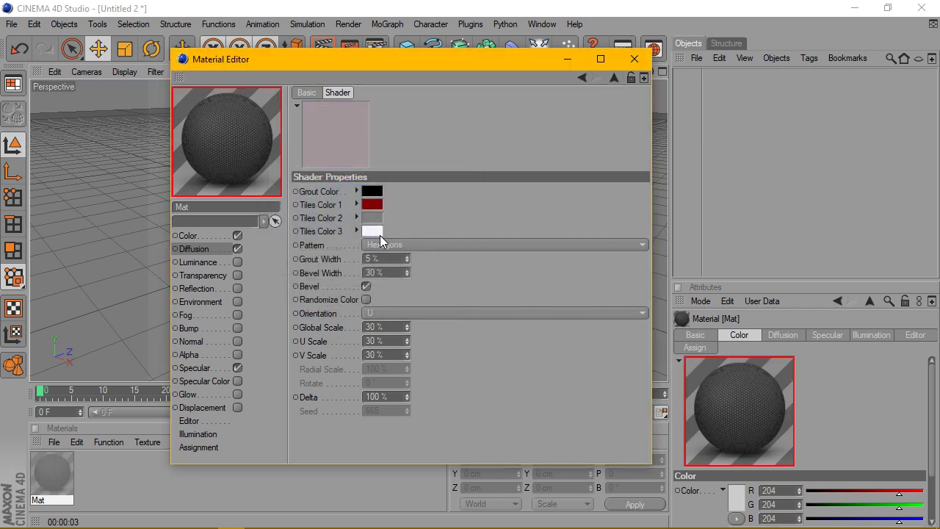
pyautogui.click(375, 229)
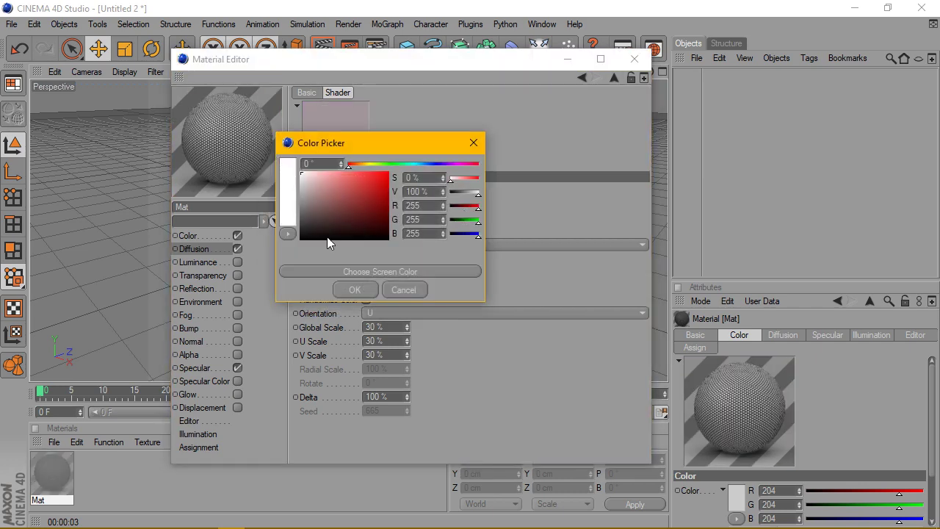
pyautogui.click(355, 290)
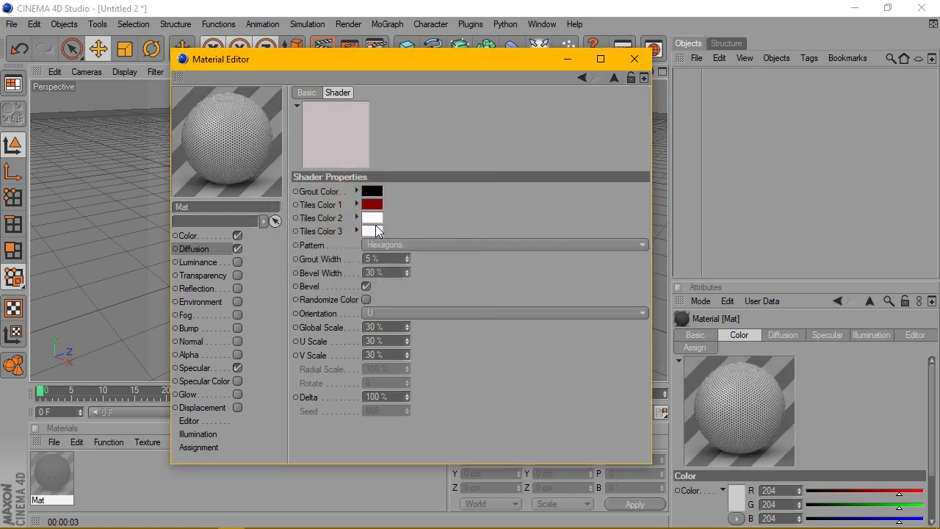
pyautogui.click(373, 204)
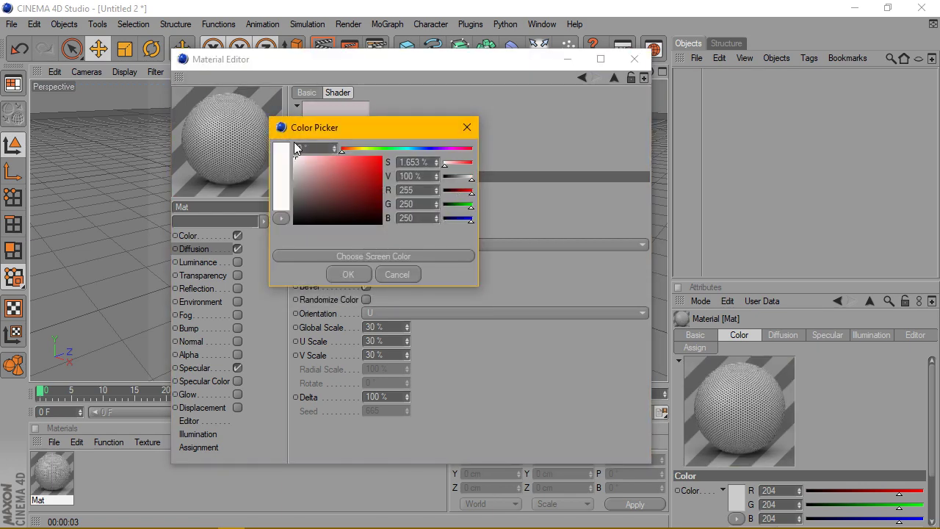
pyautogui.click(351, 271)
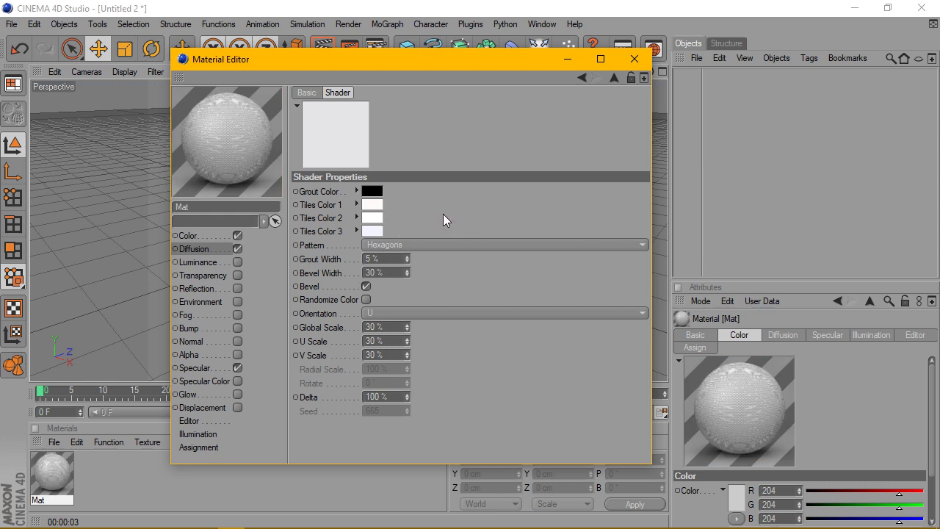
# Re-pick Tiles Color 3 and Color 2, then show the material's Color channel.
pyautogui.click(378, 232)
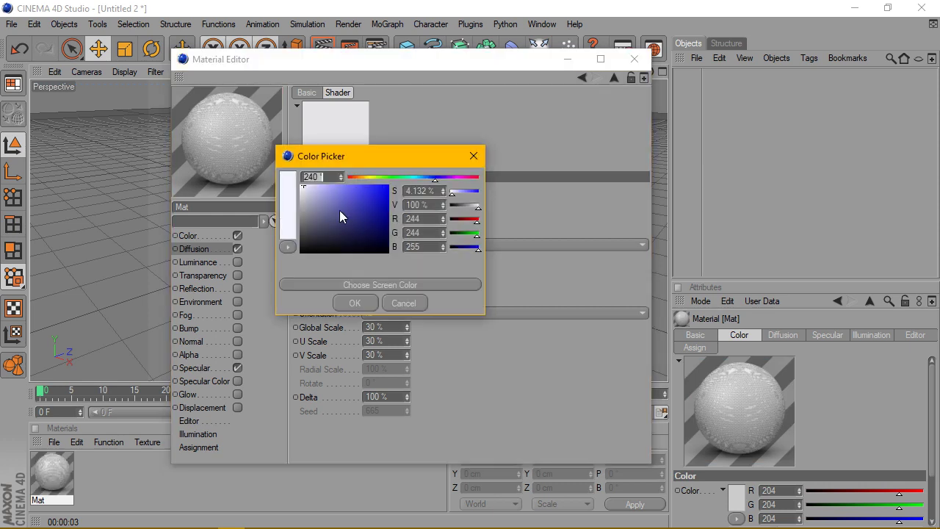
pyautogui.click(355, 303)
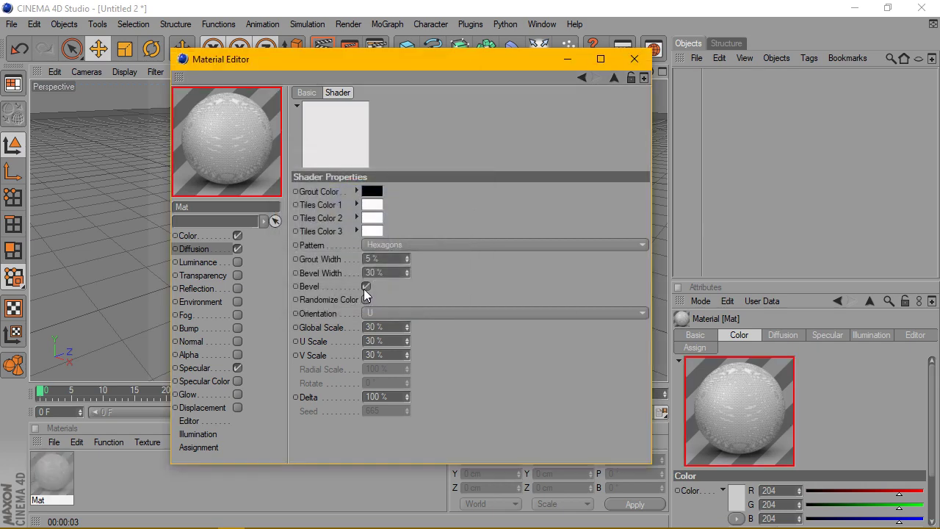
pyautogui.click(378, 212)
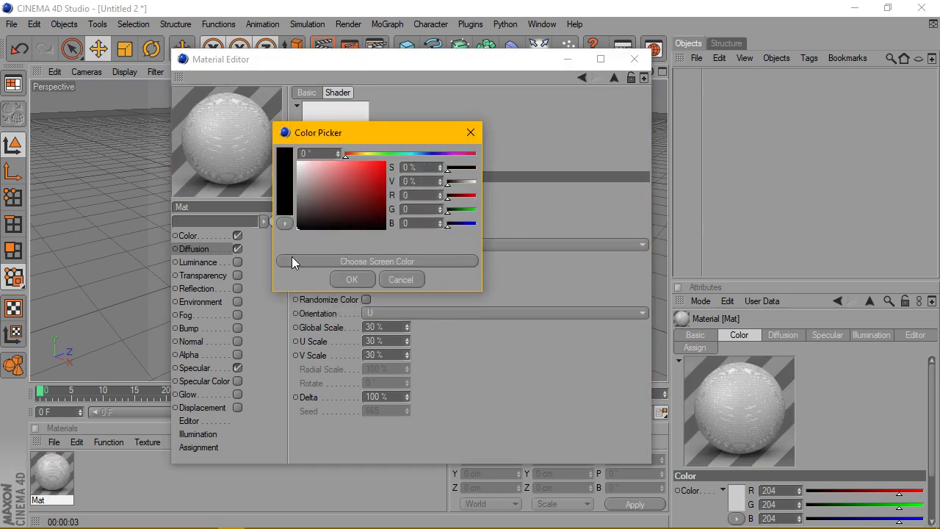
pyautogui.click(350, 281)
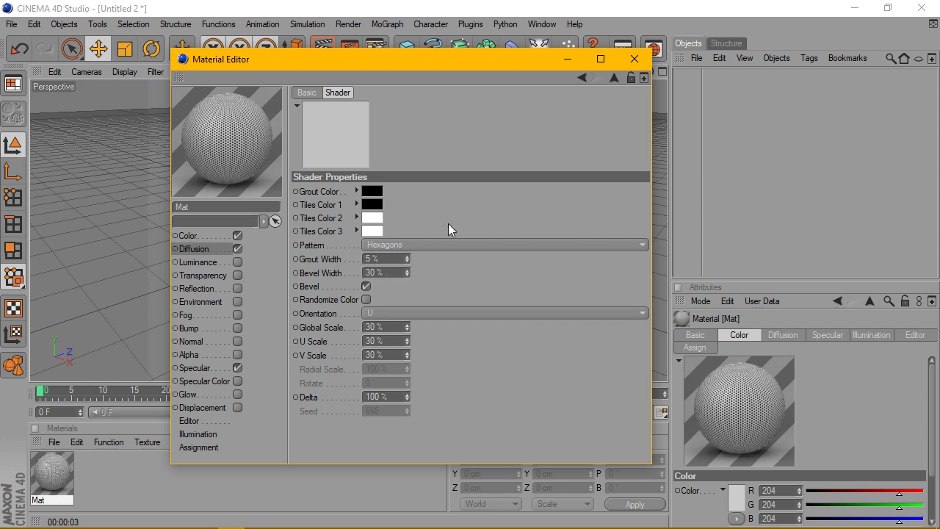
pyautogui.click(192, 237)
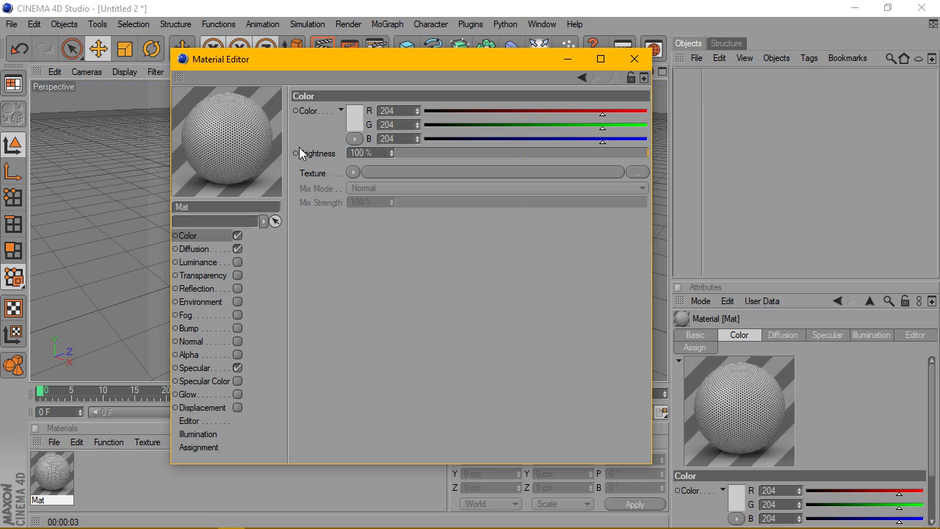
# Load a Gradient into the Color channel texture and set its type to 2D - V.
pyautogui.click(353, 173)
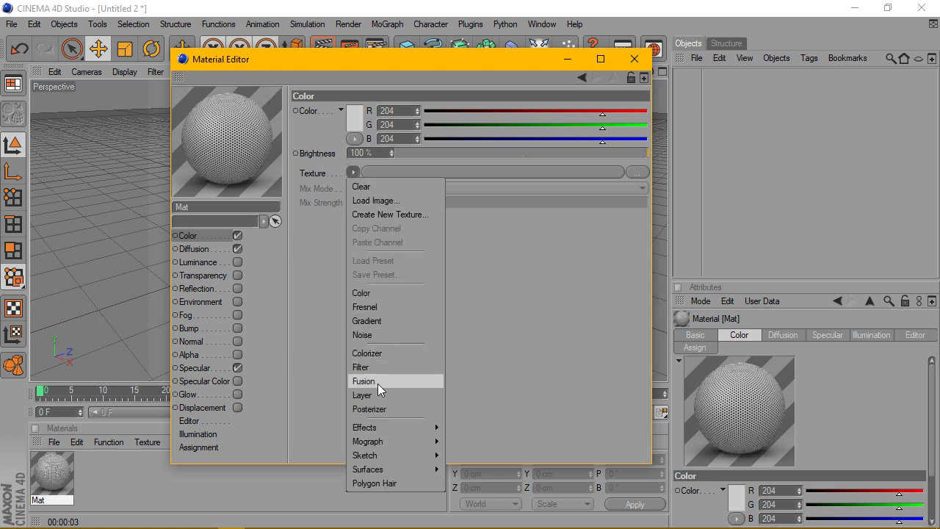
pyautogui.click(397, 321)
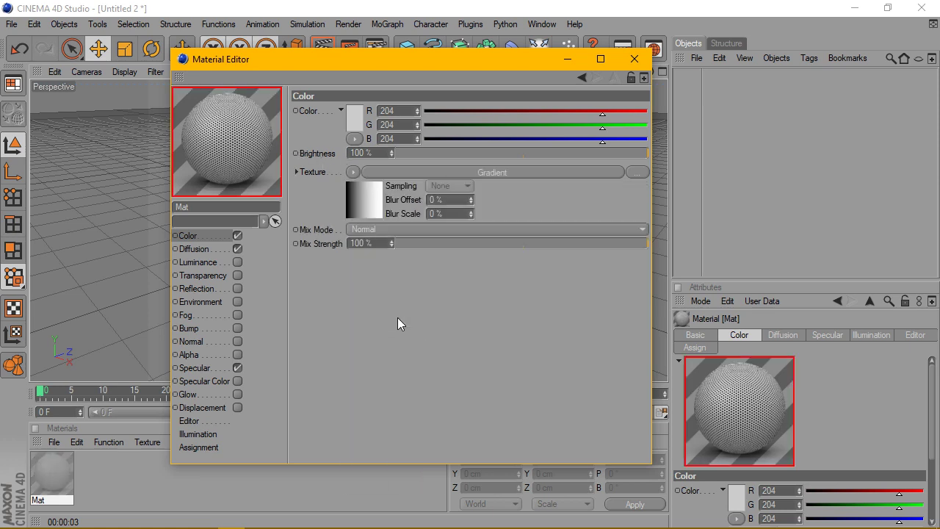
pyautogui.click(372, 210)
pyautogui.click(405, 217)
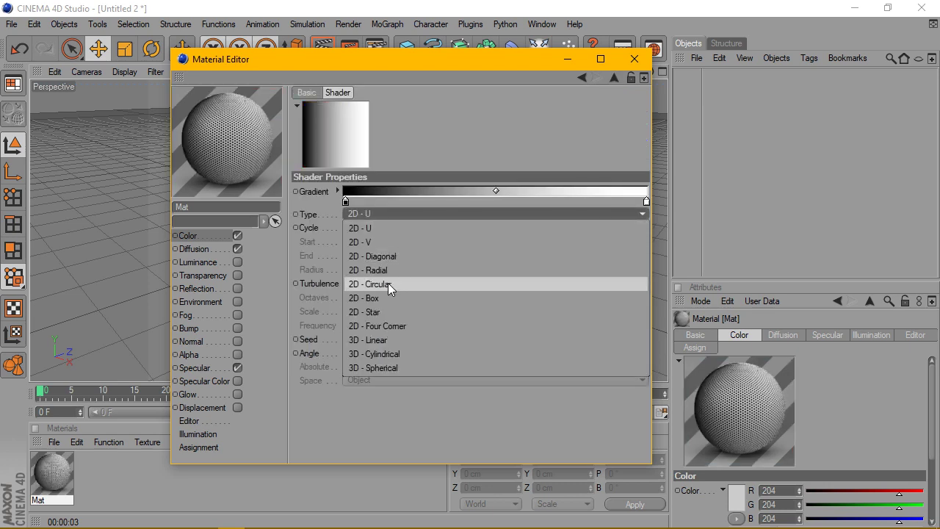
pyautogui.click(385, 243)
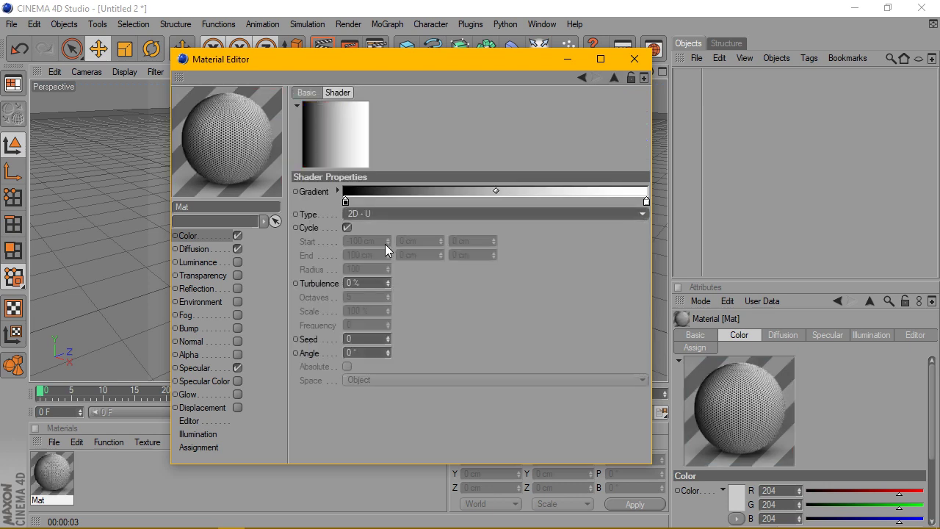
# Change the gradient's black first knot to a vivid magenta pink.
pyautogui.doubleClick(346, 203)
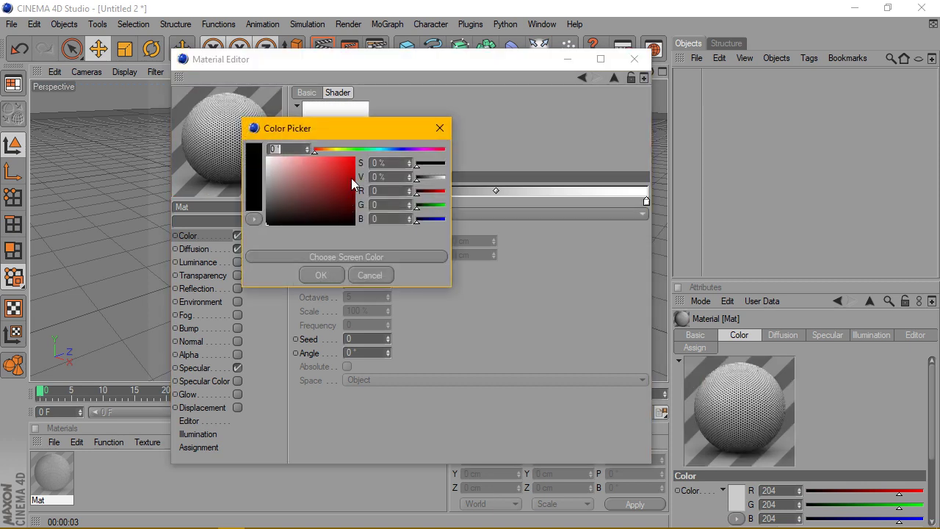
pyautogui.click(421, 149)
pyautogui.moveTo(341, 172)
pyautogui.mouseDown()
pyautogui.moveTo(365, 169)
pyautogui.moveTo(355, 158)
pyautogui.mouseUp()
pyautogui.click(438, 150)
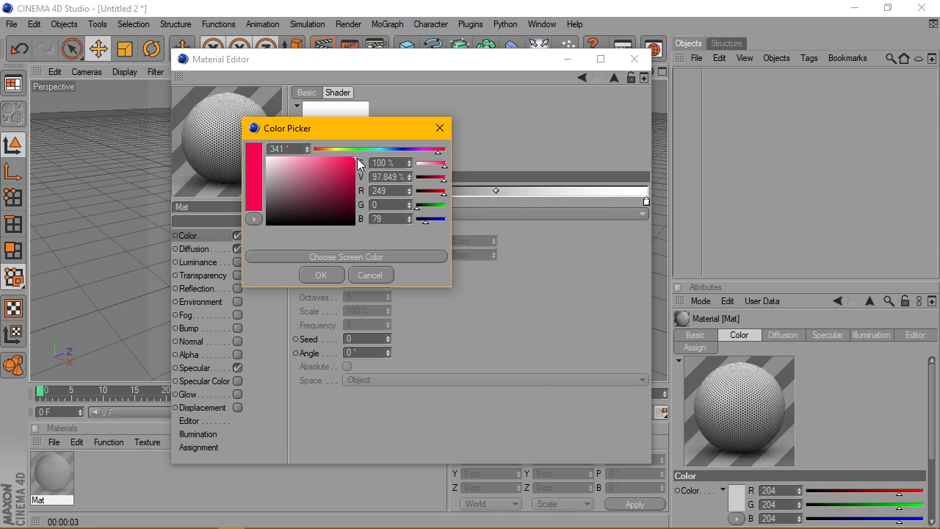
pyautogui.moveTo(437, 154); pyautogui.dragTo(429, 151)
pyautogui.click(355, 163)
pyautogui.moveTo(354, 163); pyautogui.dragTo(362, 169)
pyautogui.click(329, 274)
pyautogui.click(330, 274)
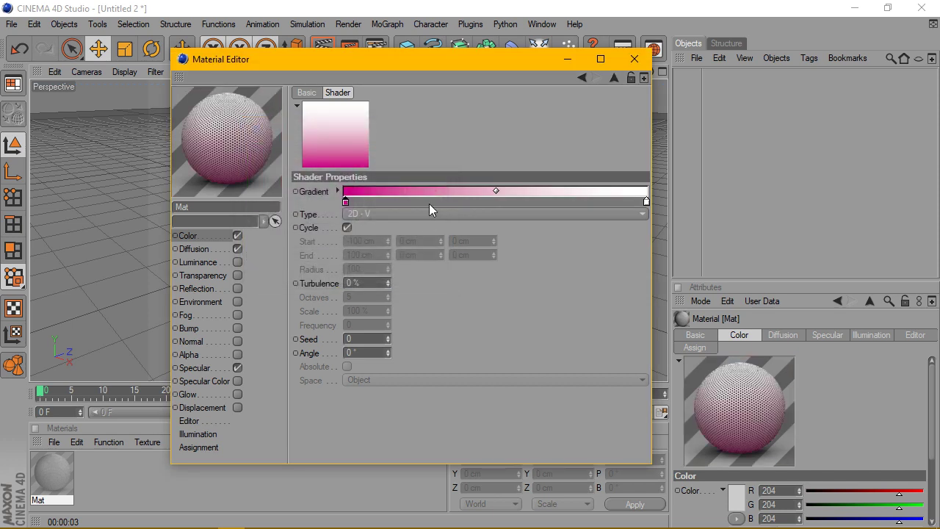
# Add a gradient knot and shift the left magenta knot slightly toward purple.
pyautogui.click(429, 203)
pyautogui.doubleClick(429, 203)
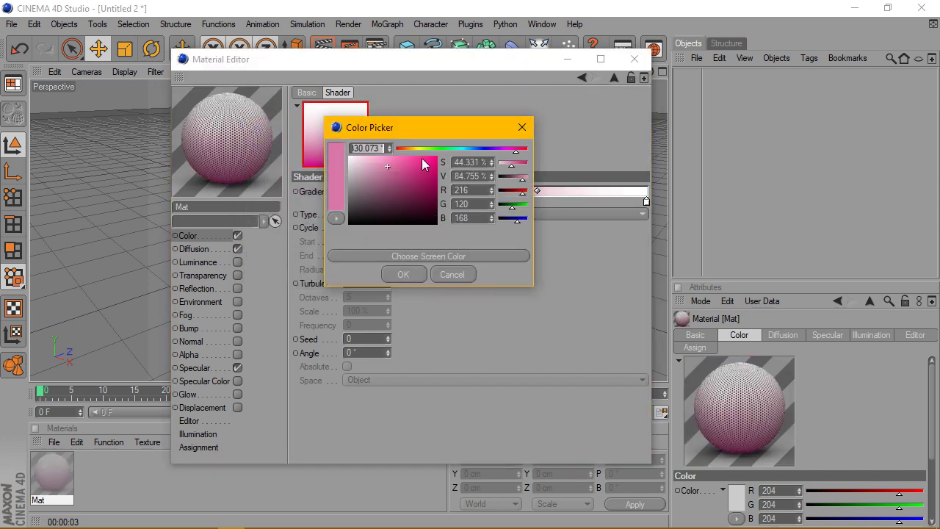
pyautogui.moveTo(485, 153)
pyautogui.mouseDown()
pyautogui.moveTo(444, 163)
pyautogui.moveTo(466, 149)
pyautogui.moveTo(500, 152)
pyautogui.mouseUp()
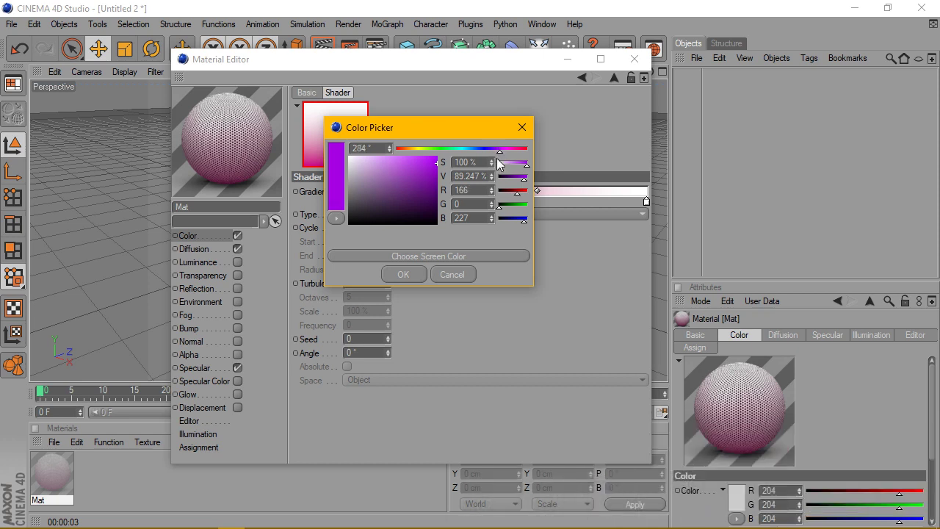
pyautogui.click(523, 127)
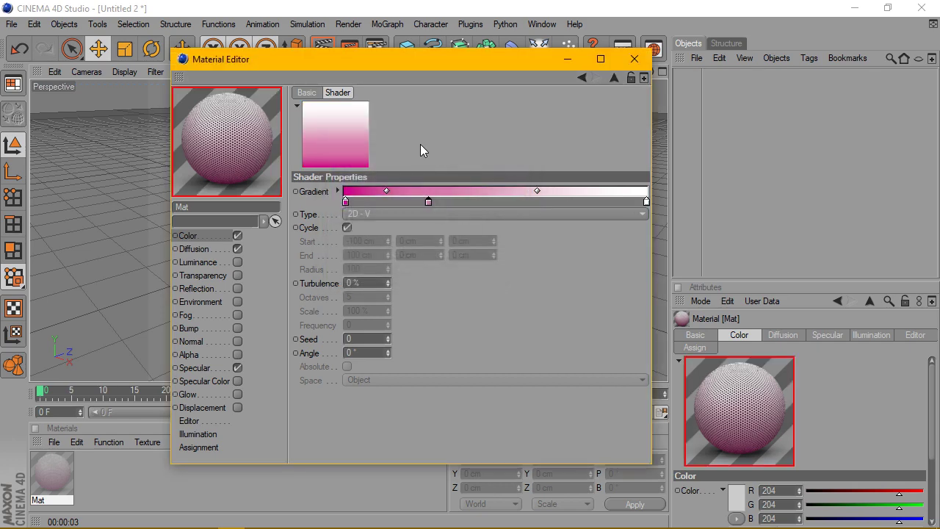
pyautogui.doubleClick(345, 202)
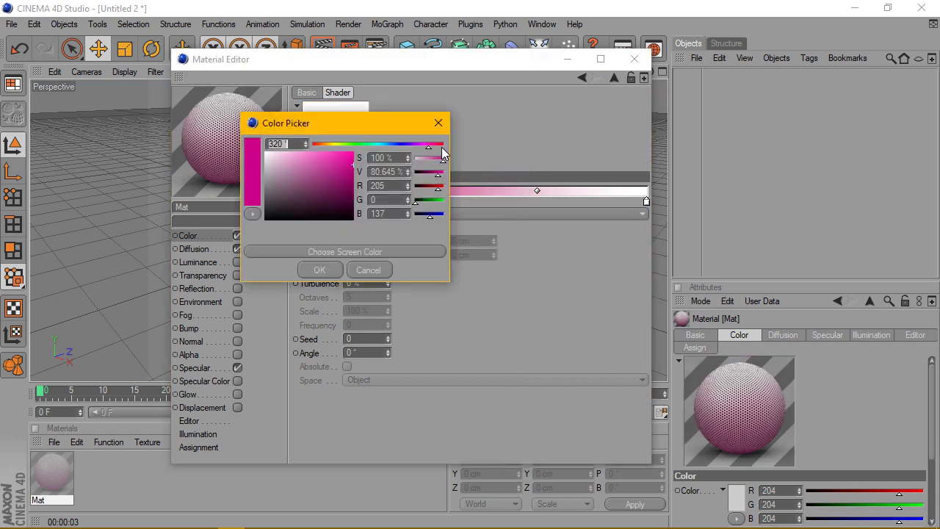
pyautogui.moveTo(431, 150); pyautogui.dragTo(425, 151)
pyautogui.click(332, 270)
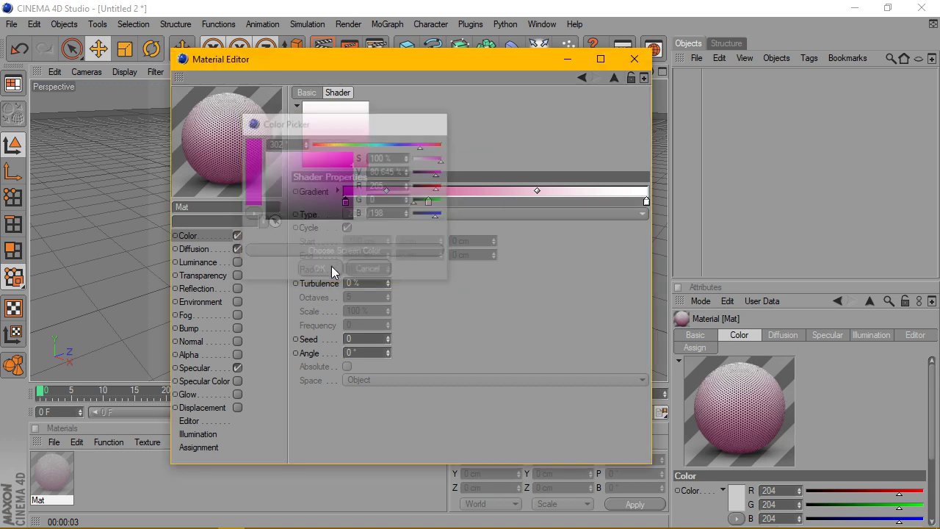
# Make the middle knot purple and slide it further along the gradient.
pyautogui.doubleClick(426, 200)
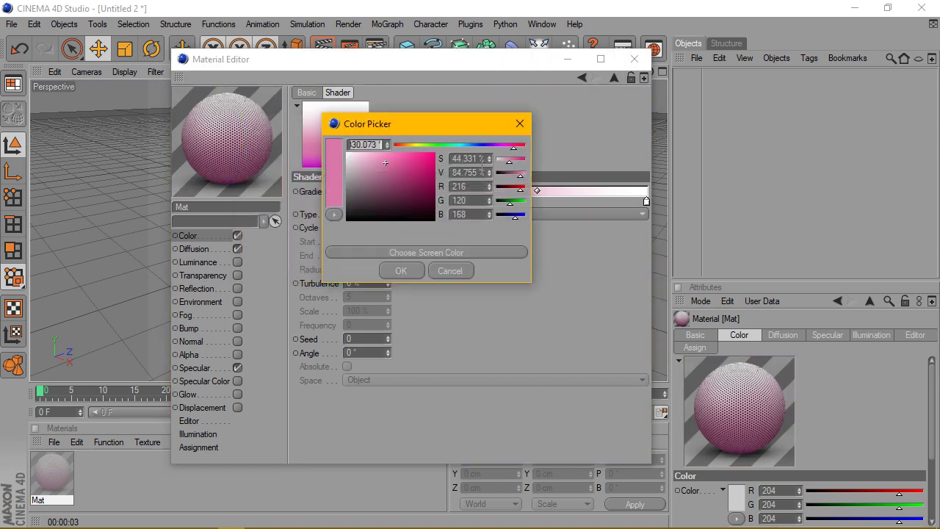
pyautogui.click(491, 144)
pyautogui.moveTo(419, 169); pyautogui.dragTo(441, 163)
pyautogui.click(400, 271)
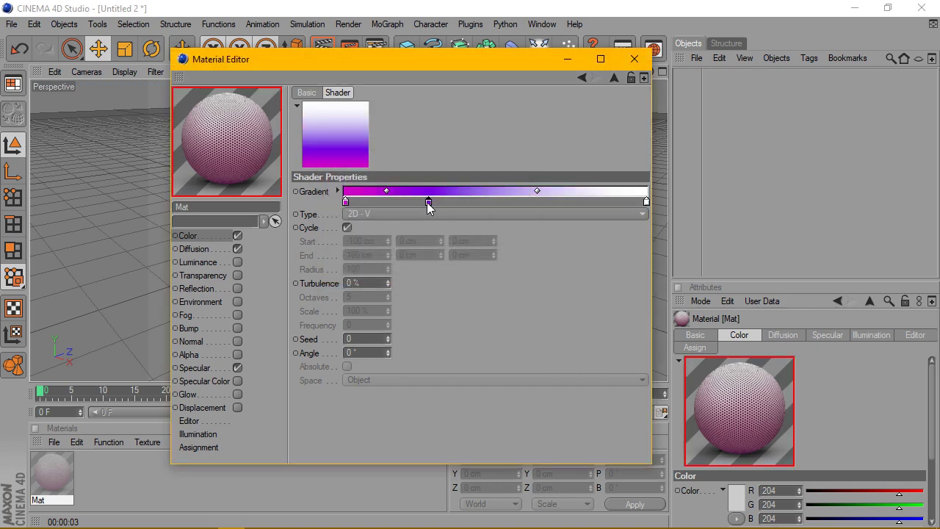
pyautogui.moveTo(426, 202); pyautogui.dragTo(443, 199)
# Add a light cyan knot and move it slightly right.
pyautogui.click(518, 201)
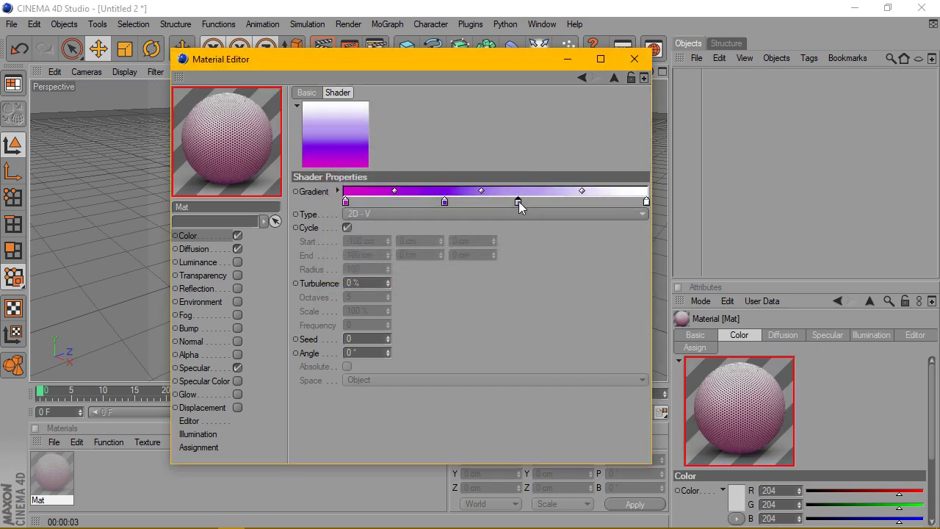
pyautogui.doubleClick(519, 201)
pyautogui.click(558, 149)
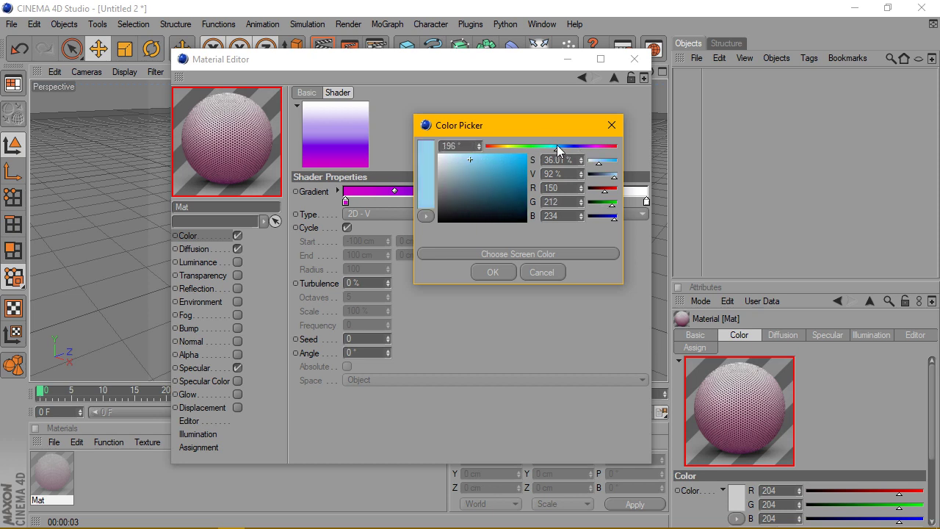
pyautogui.click(554, 149)
pyautogui.click(525, 167)
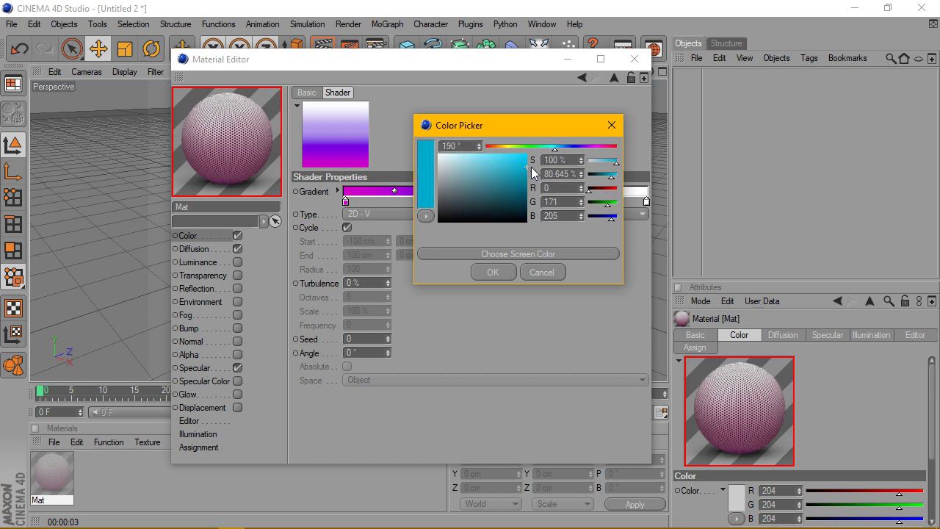
pyautogui.click(528, 158)
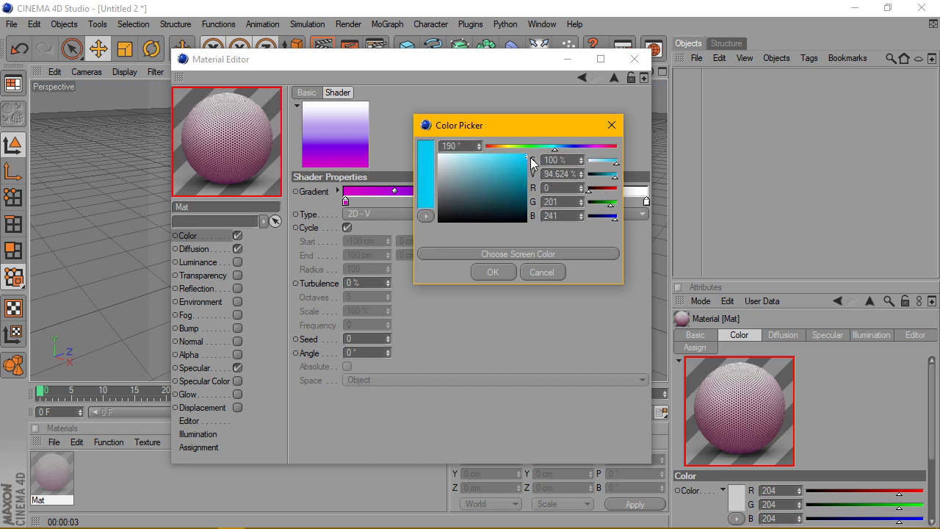
pyautogui.moveTo(555, 147); pyautogui.dragTo(559, 148)
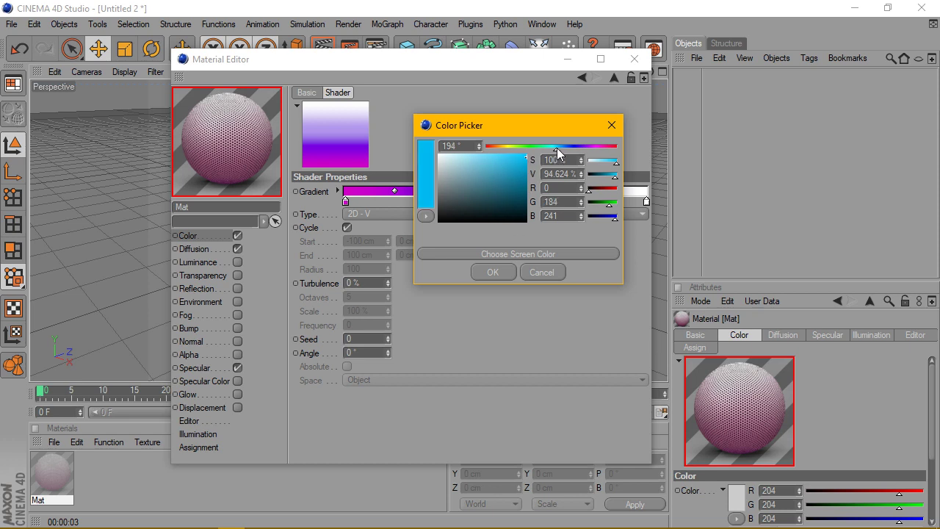
pyautogui.click(491, 271)
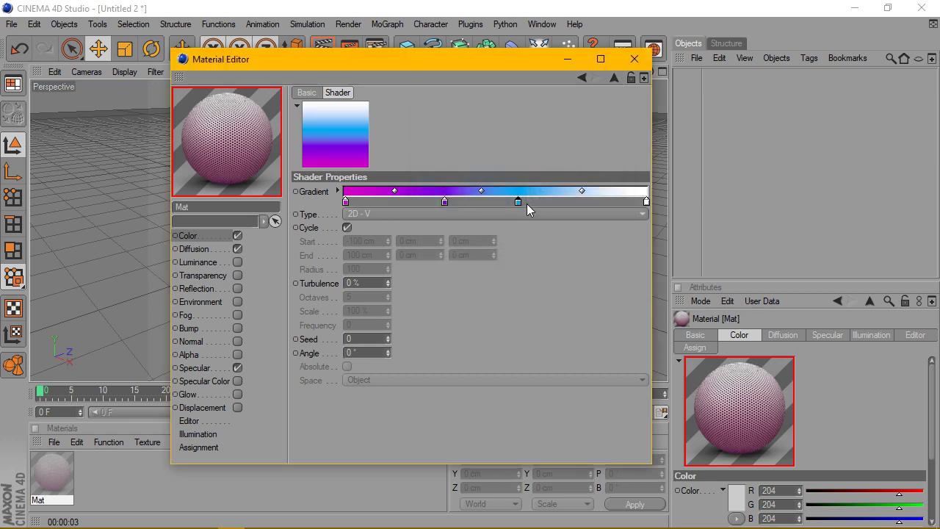
pyautogui.moveTo(521, 202); pyautogui.dragTo(532, 200)
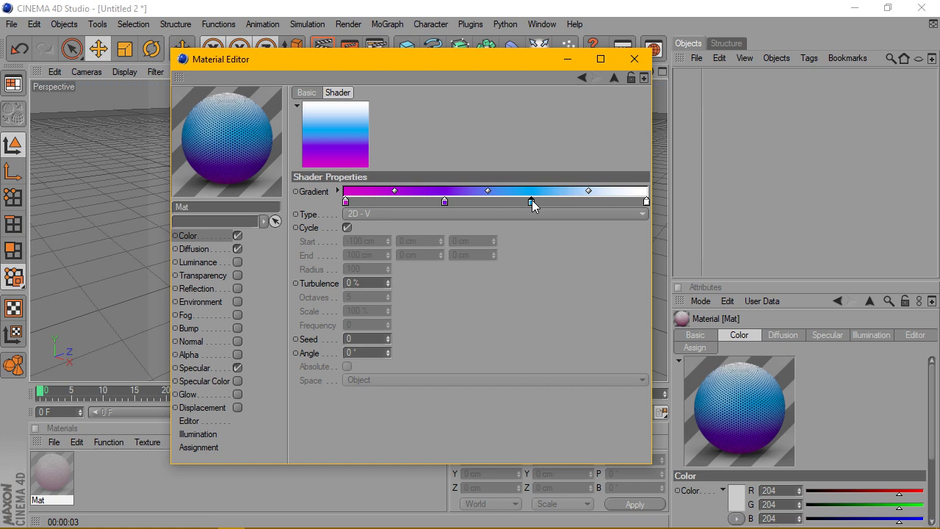
# Turn the white end knot green.
pyautogui.doubleClick(645, 201)
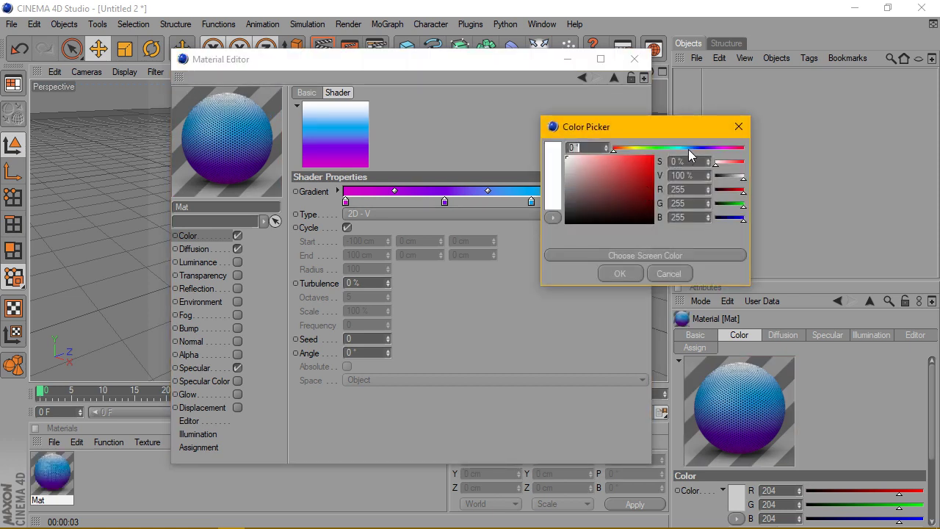
pyautogui.moveTo(677, 149)
pyautogui.mouseDown()
pyautogui.moveTo(663, 149)
pyautogui.moveTo(668, 189)
pyautogui.mouseUp()
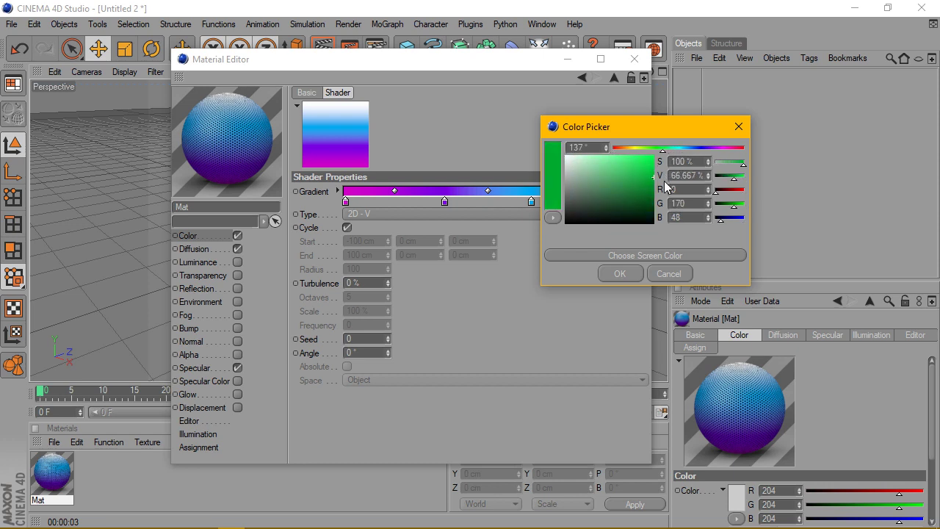
pyautogui.click(620, 275)
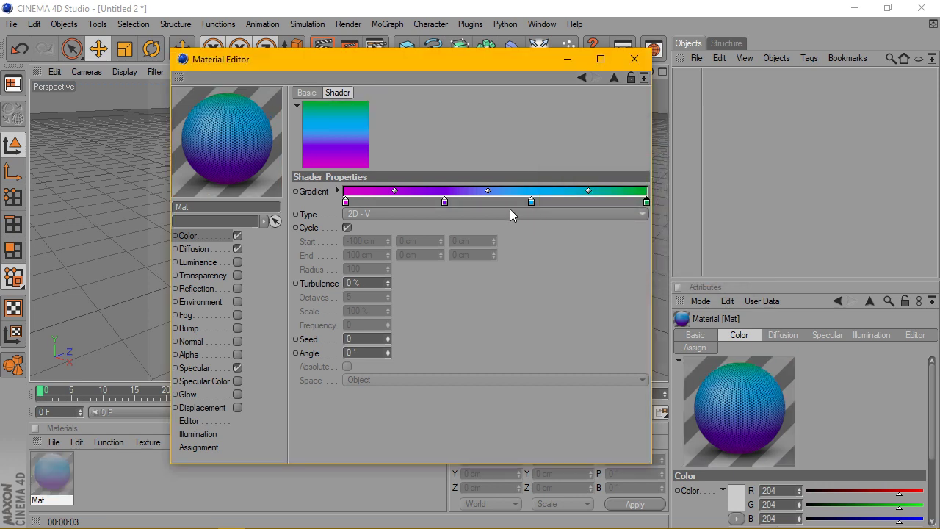
# Nudge the green, cyan and magenta gradient stops back and forth along the bar.
pyautogui.moveTo(645, 203); pyautogui.dragTo(610, 203)
pyautogui.moveTo(531, 202); pyautogui.dragTo(519, 203)
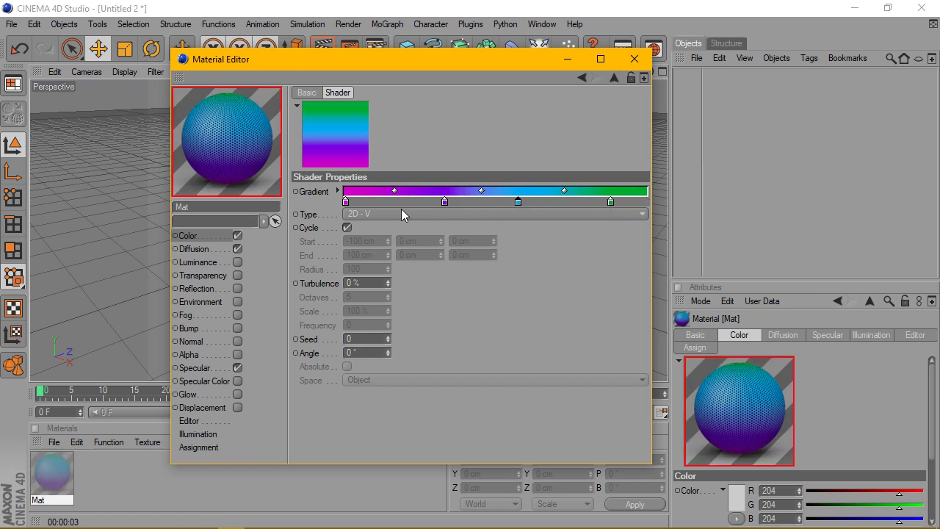
pyautogui.moveTo(346, 202); pyautogui.dragTo(360, 202)
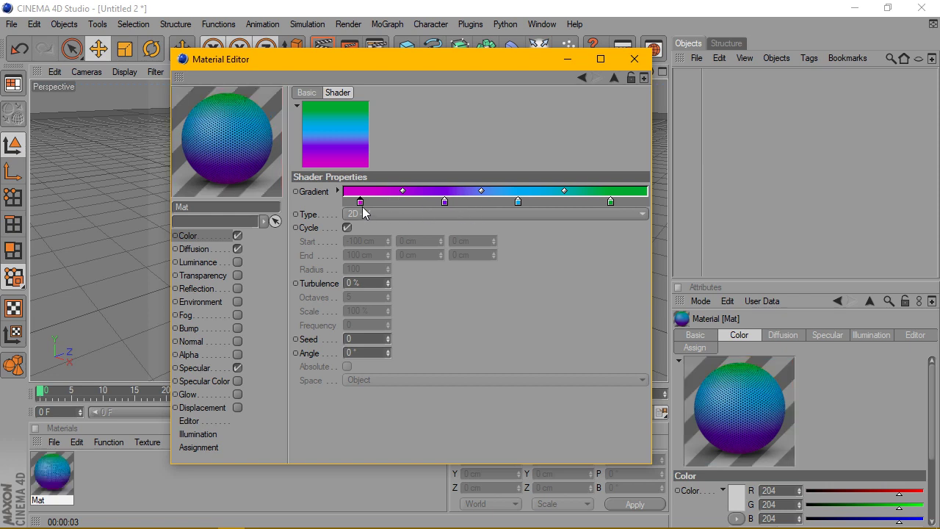
pyautogui.moveTo(359, 202); pyautogui.dragTo(376, 203)
pyautogui.moveTo(610, 203); pyautogui.dragTo(621, 203)
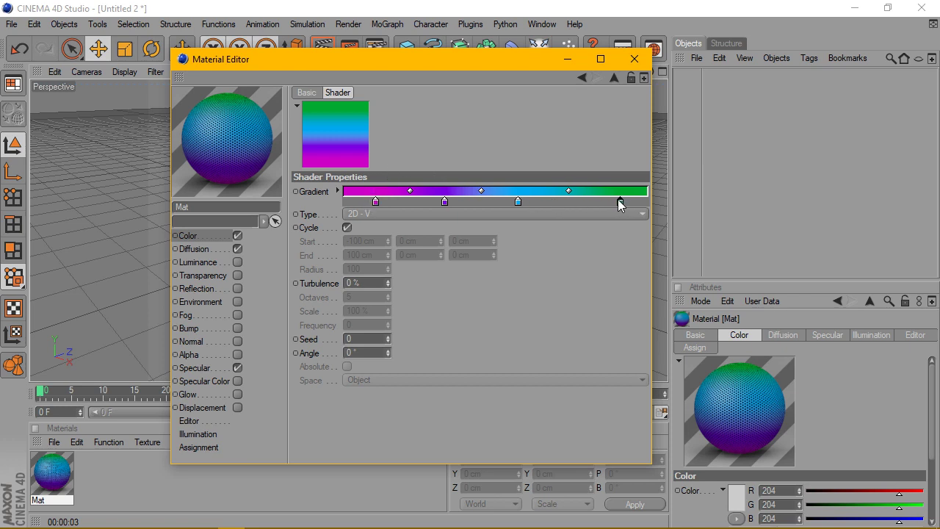
pyautogui.moveTo(518, 203); pyautogui.dragTo(537, 203)
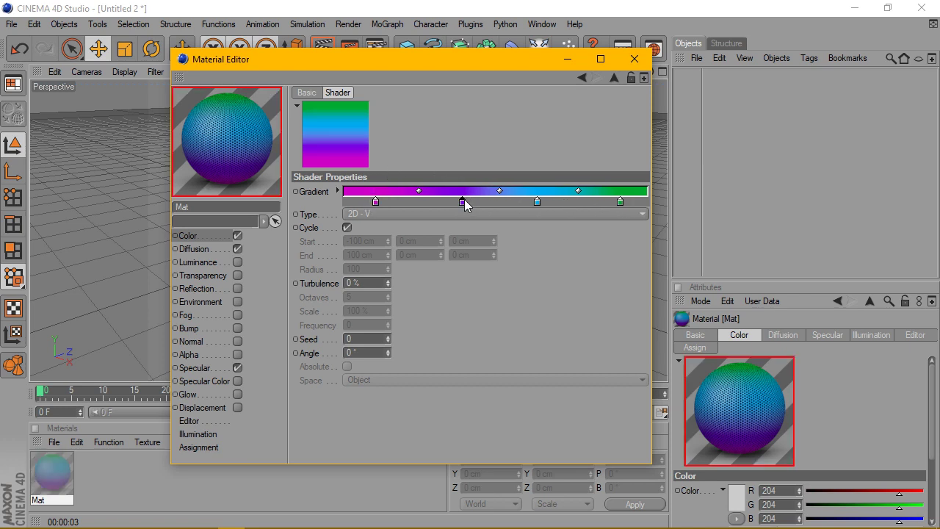
pyautogui.click(463, 201)
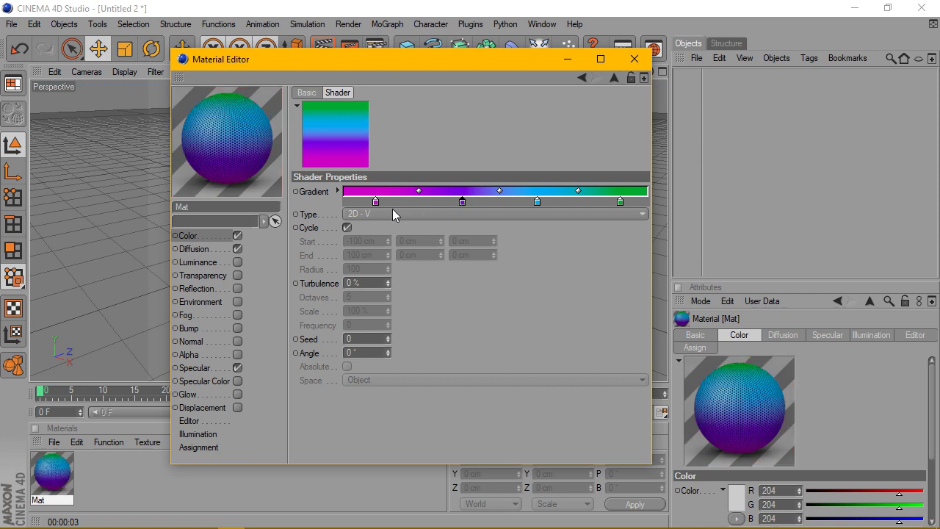
pyautogui.moveTo(400, 199); pyautogui.dragTo(402, 198)
pyautogui.moveTo(396, 204); pyautogui.dragTo(395, 205)
# Move green to the left end, then place cyan, purple and magenta after it.
pyautogui.moveTo(622, 204); pyautogui.dragTo(385, 214)
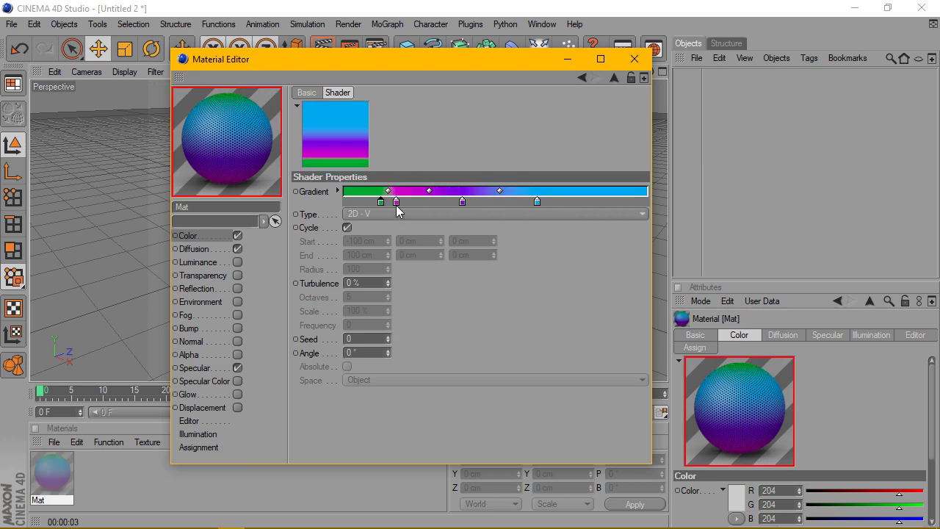
pyautogui.moveTo(397, 202)
pyautogui.mouseDown()
pyautogui.moveTo(592, 201)
pyautogui.moveTo(460, 208)
pyautogui.moveTo(572, 202)
pyautogui.moveTo(488, 202)
pyautogui.mouseUp()
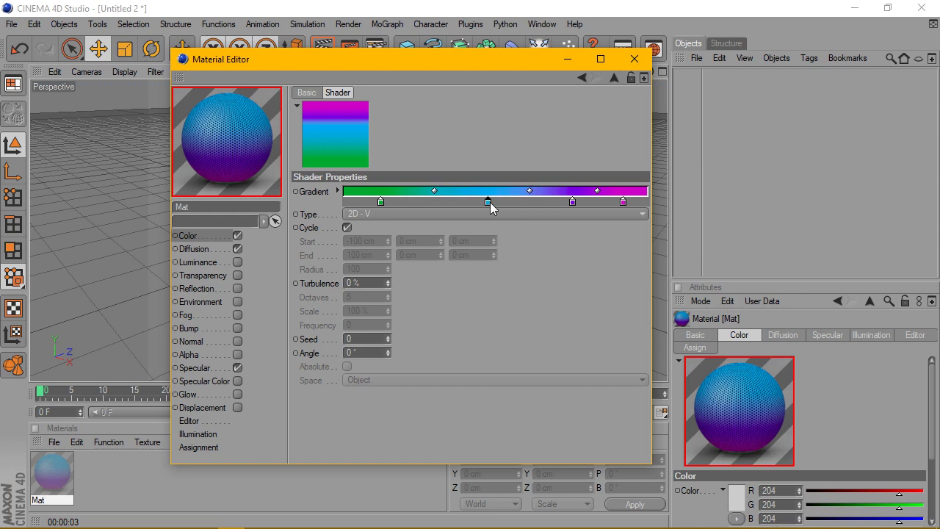
pyautogui.moveTo(572, 202); pyautogui.dragTo(543, 204)
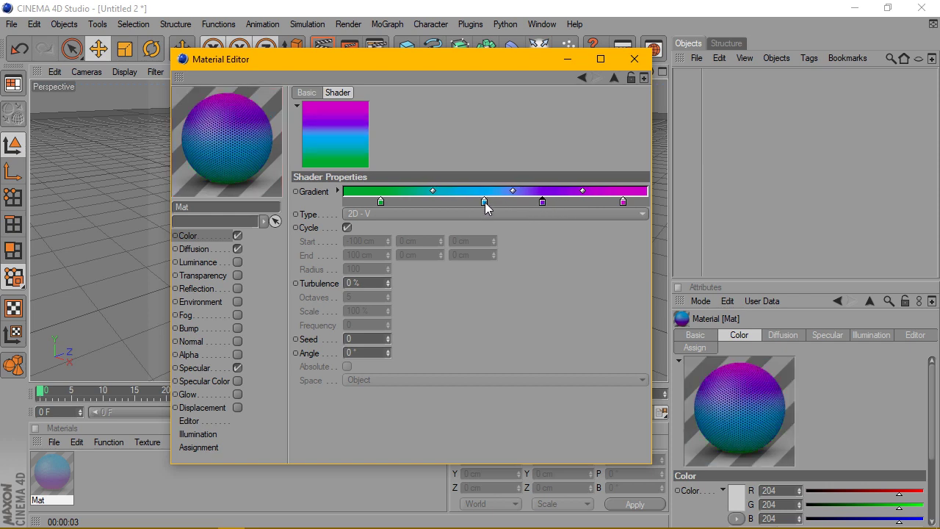
pyautogui.moveTo(484, 202); pyautogui.dragTo(480, 201)
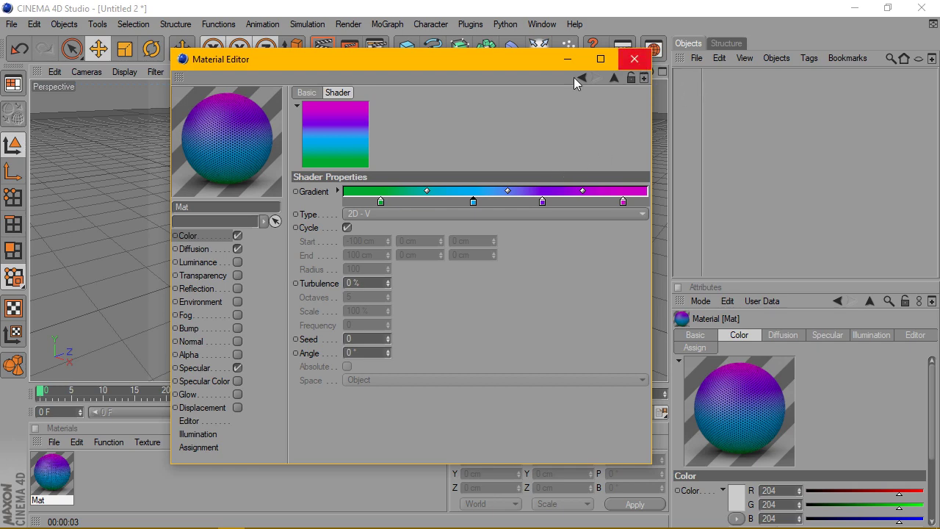
# Close the Material Editor and add a MoGraph MoText object, framing the word.
pyautogui.click(634, 59)
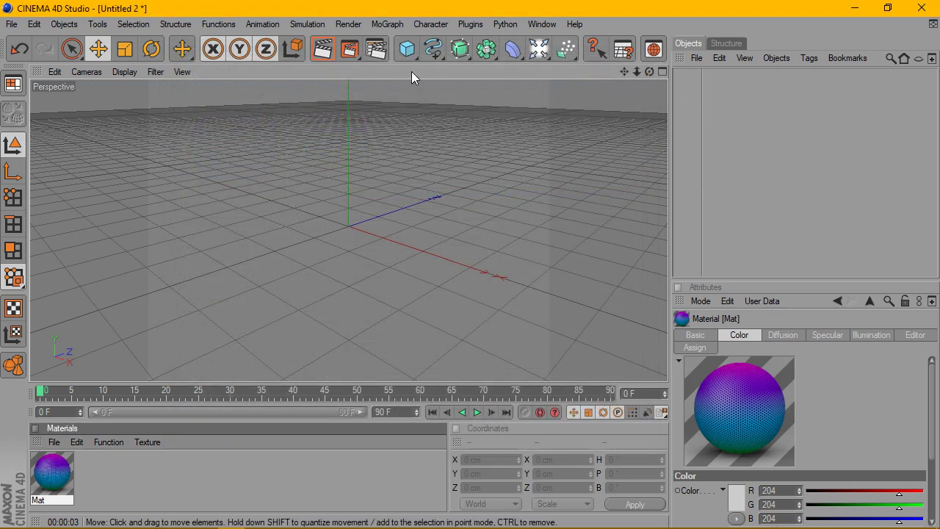
pyautogui.click(391, 24)
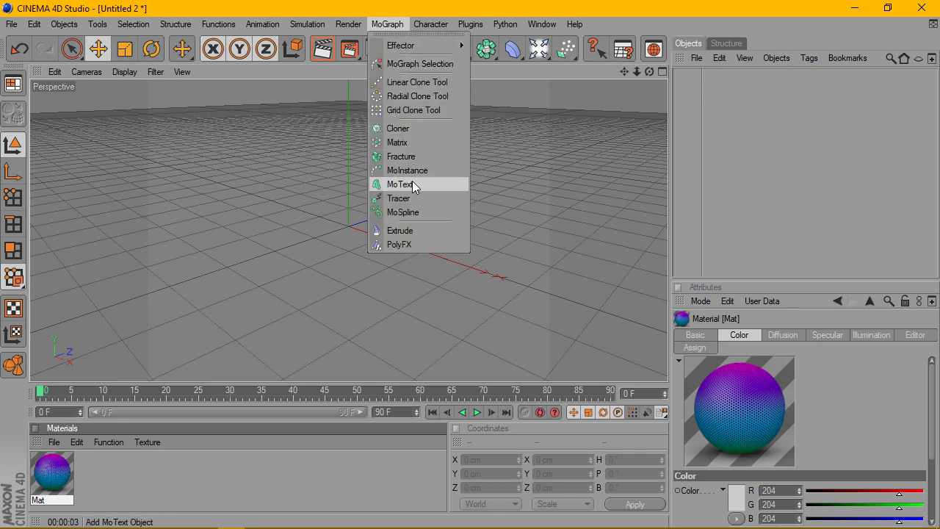
pyautogui.click(412, 181)
pyautogui.scroll(5, 490, 177)
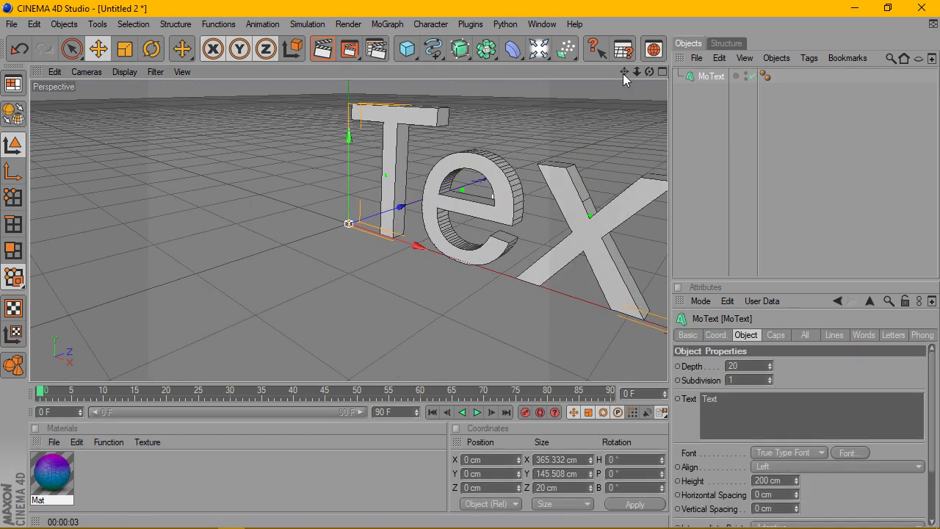
pyautogui.moveTo(624, 72)
pyautogui.mouseDown()
pyautogui.moveTo(514, 84)
pyautogui.moveTo(615, 64)
pyautogui.mouseUp()
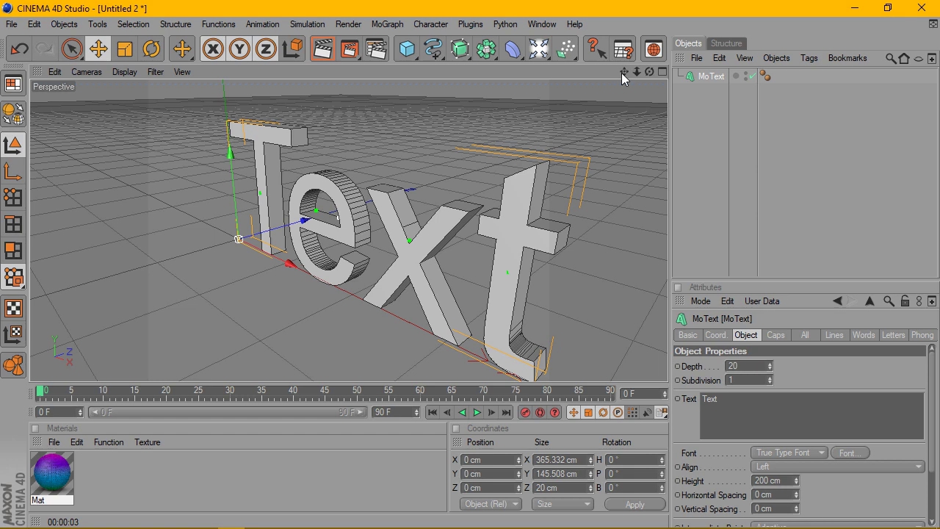
# Set the MoText alignment to Middle and orbit the view to face the text.
pyautogui.click(794, 466)
pyautogui.click(782, 495)
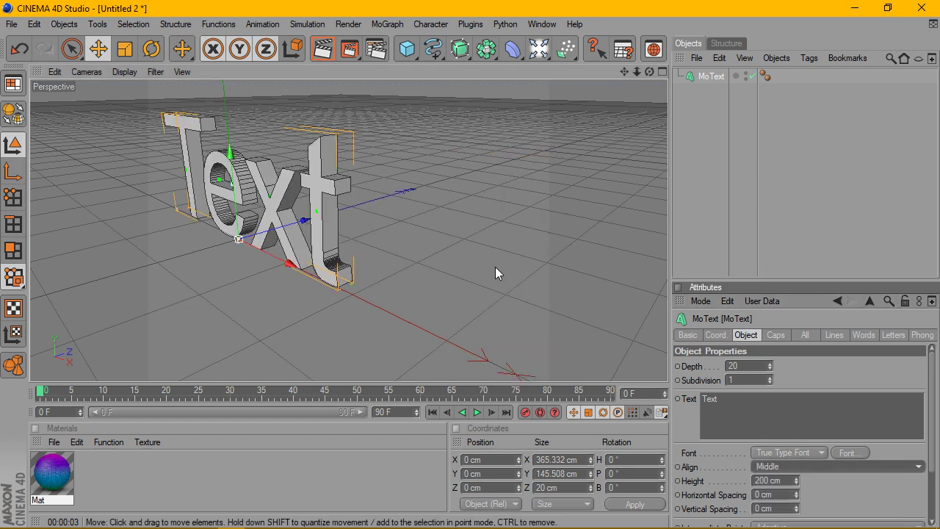
pyautogui.click(829, 466)
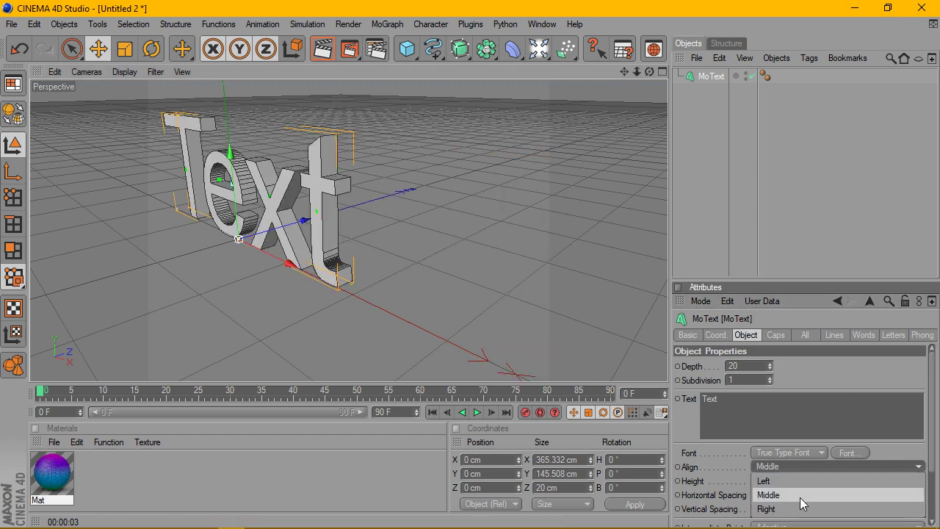
pyautogui.click(800, 497)
pyautogui.moveTo(649, 71)
pyautogui.mouseDown()
pyautogui.moveTo(610, 74)
pyautogui.moveTo(606, 141)
pyautogui.moveTo(713, 78)
pyautogui.mouseUp()
# Set the Mat texture tag's projection to Flat with Seamless tiling.
pyautogui.scroll(3, 309, 172)
pyautogui.scroll(2, 308, 172)
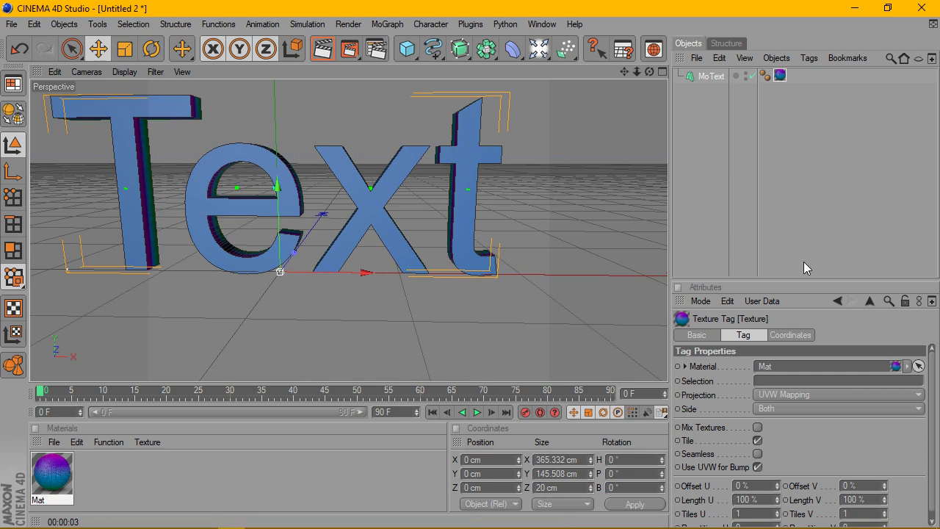
pyautogui.click(799, 397)
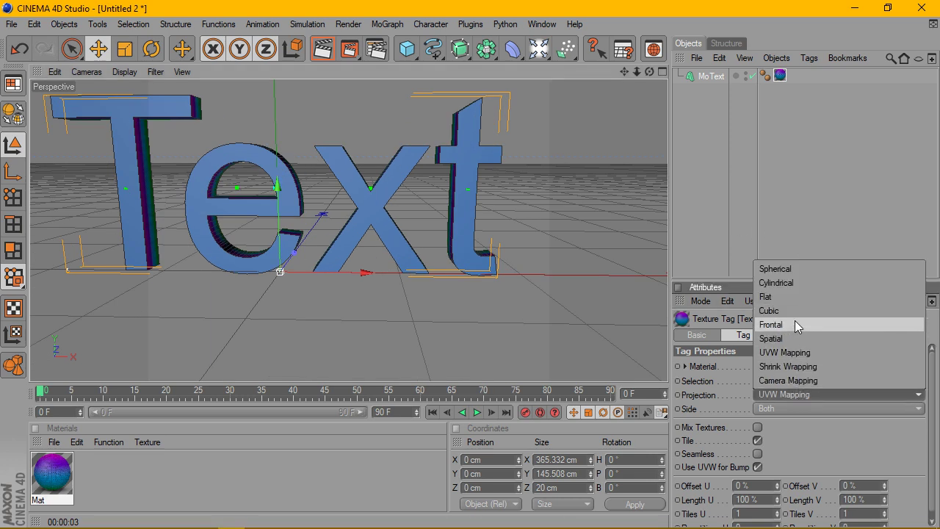
pyautogui.click(795, 296)
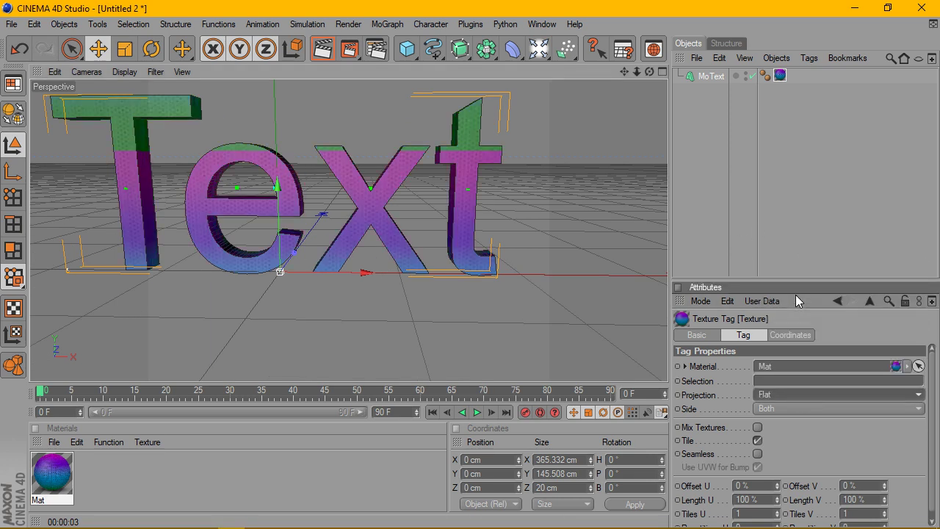
pyautogui.click(756, 453)
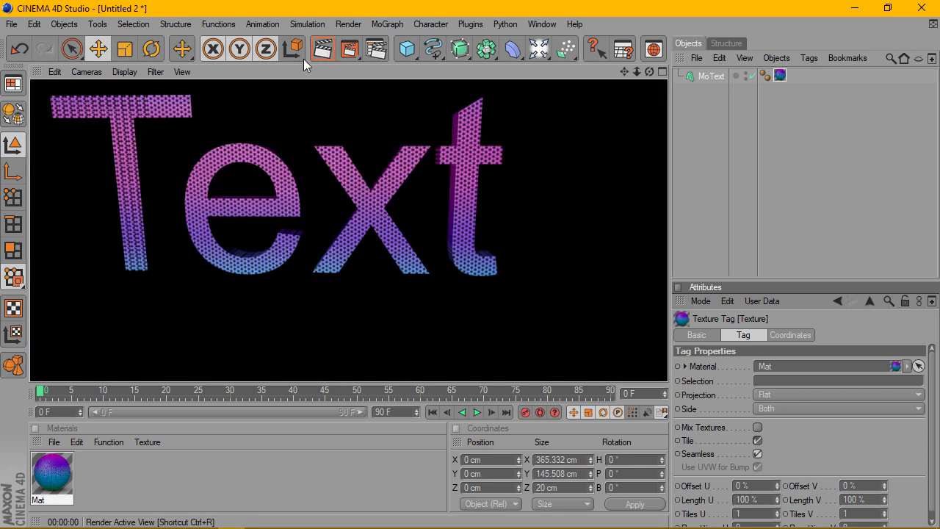
# Frame the whole word and render the active view to preview the material.
pyautogui.scroll(2, 228, 112)
pyautogui.moveTo(636, 71); pyautogui.dragTo(621, 95)
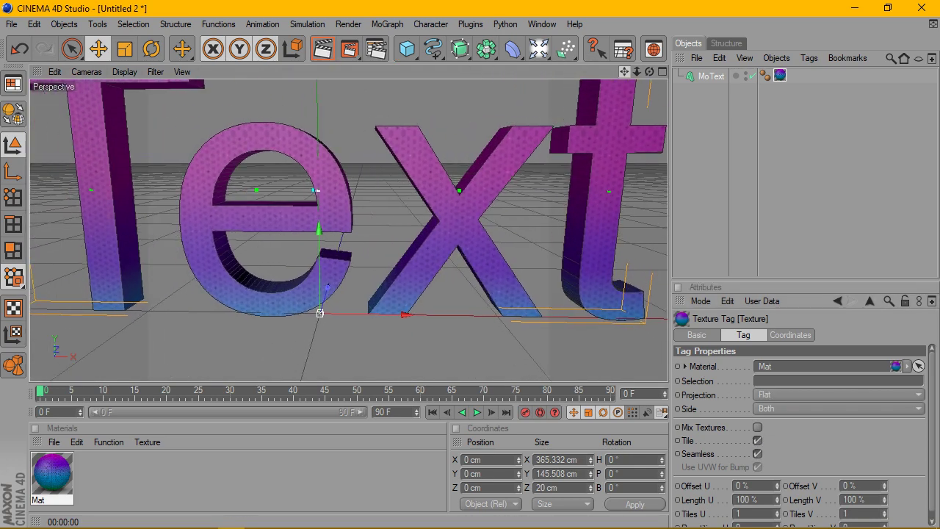
pyautogui.click(321, 51)
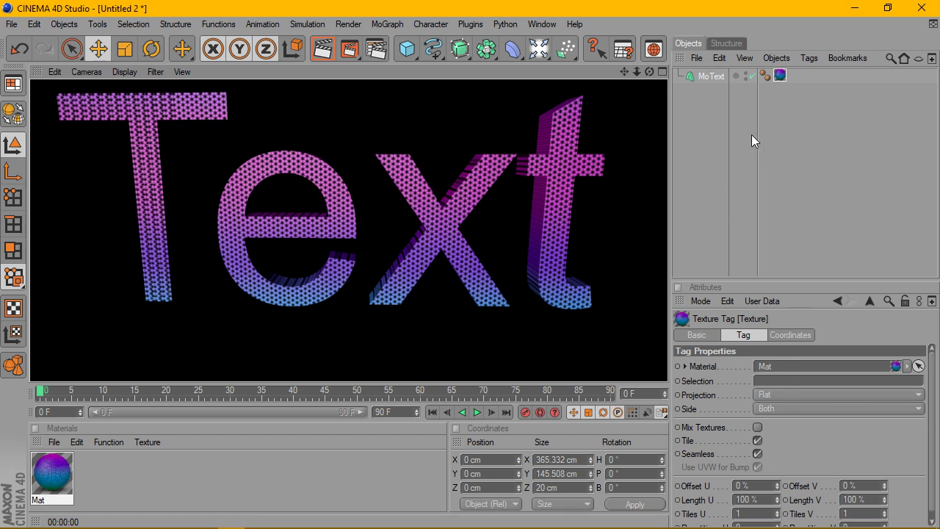
# Delete the MoText's material tag and set its horizontal spacing to 10 cm.
pyautogui.click(710, 76)
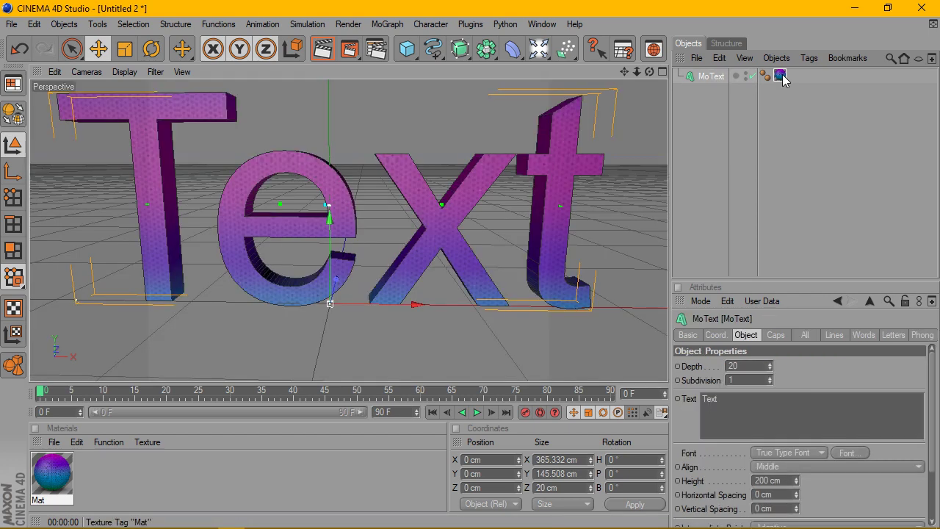
pyautogui.click(781, 76)
pyautogui.press('Delete')
pyautogui.click(708, 77)
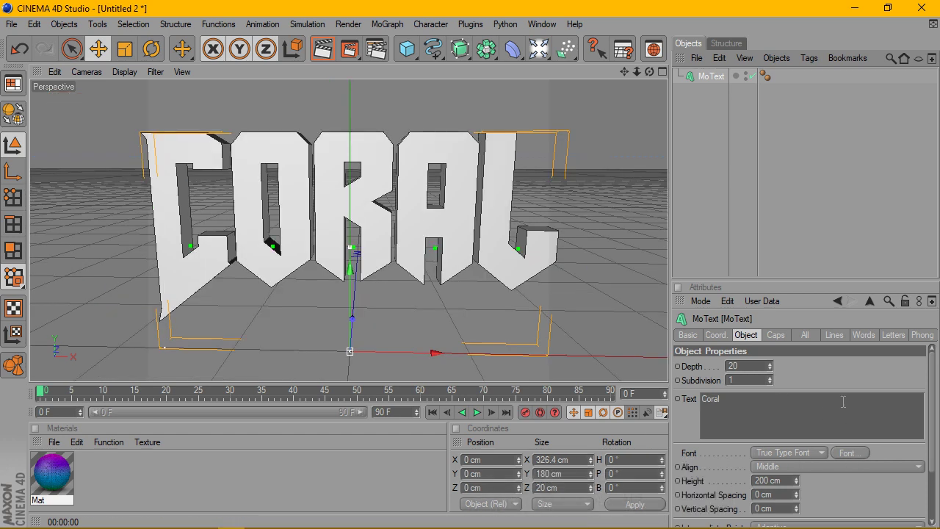
pyautogui.moveTo(796, 496); pyautogui.dragTo(801, 485)
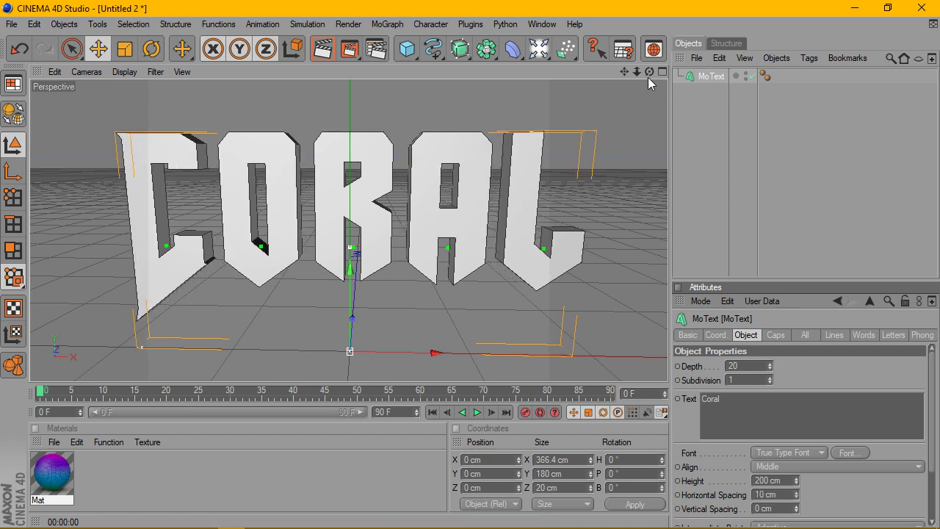
pyautogui.moveTo(649, 71)
pyautogui.mouseDown()
pyautogui.moveTo(639, 92)
pyautogui.moveTo(689, 81)
pyautogui.moveTo(706, 99)
pyautogui.mouseUp()
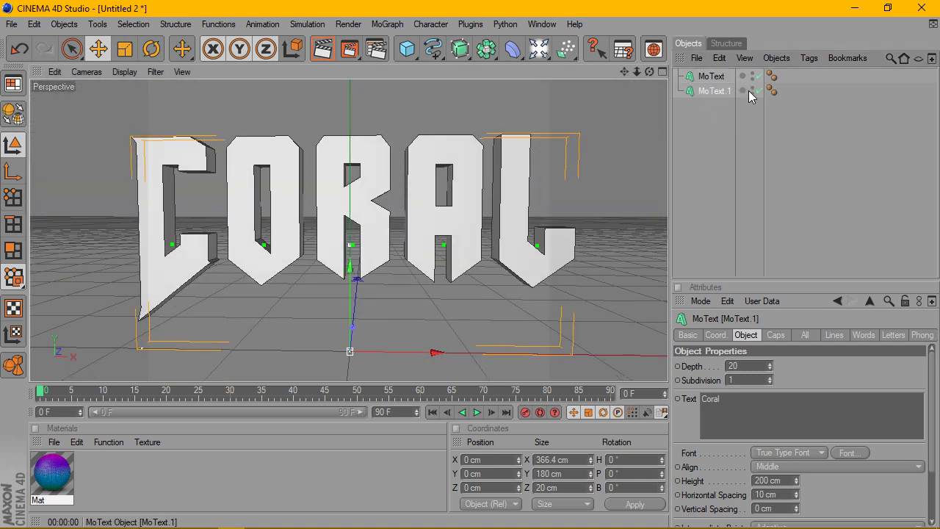
# Give MoText.1 Fillet start and end caps, both raised to a 7 cm radius.
pyautogui.scroll(2, 522, 117)
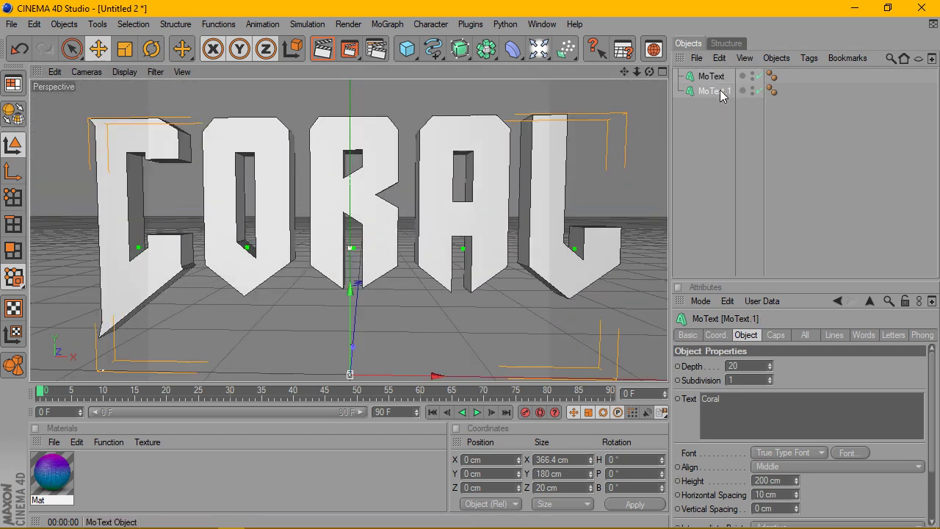
pyautogui.click(777, 335)
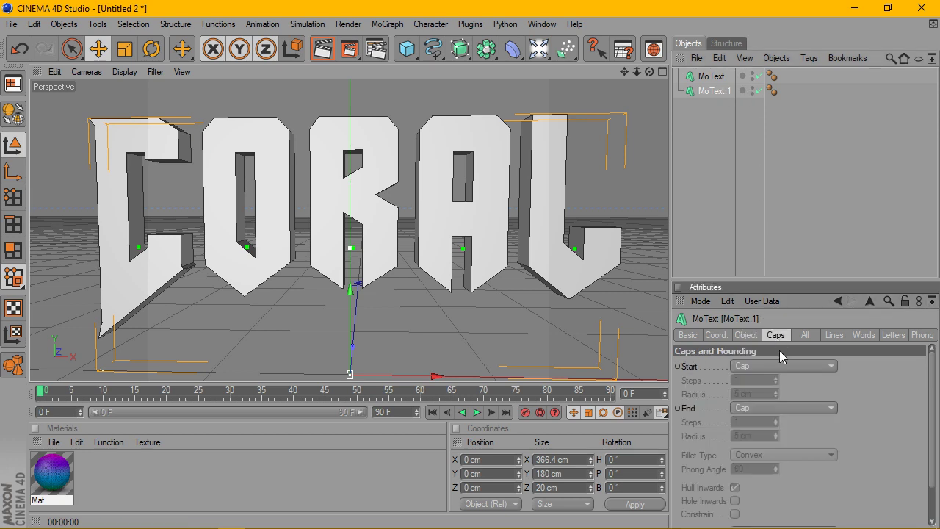
pyautogui.click(780, 367)
pyautogui.click(770, 406)
pyautogui.click(781, 408)
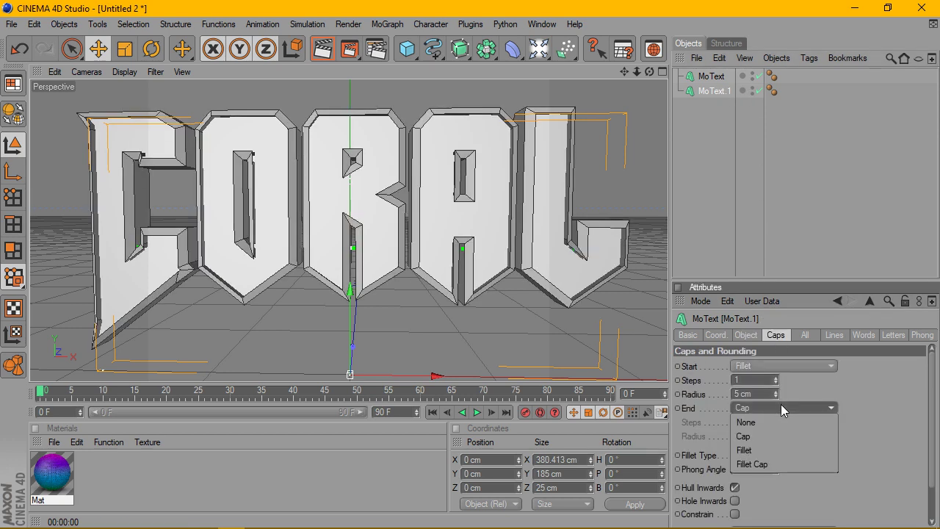
pyautogui.click(768, 450)
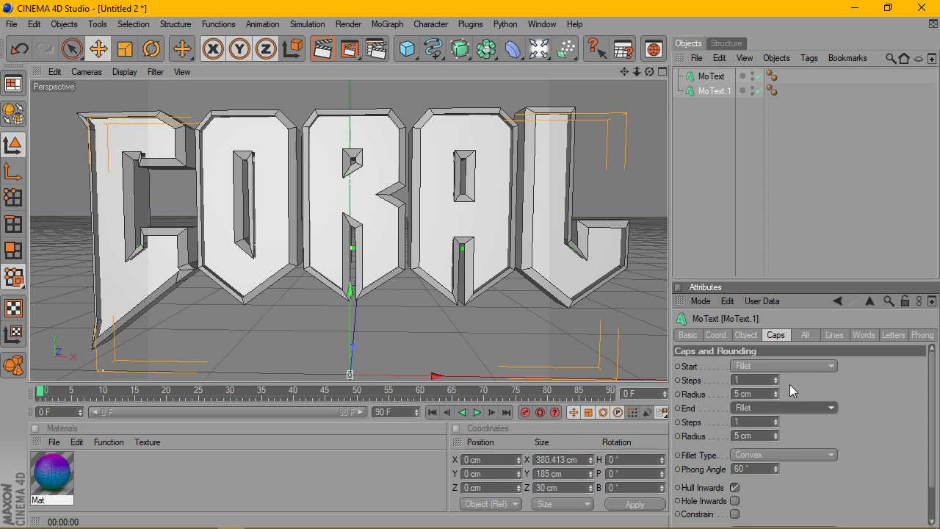
pyautogui.click(778, 432)
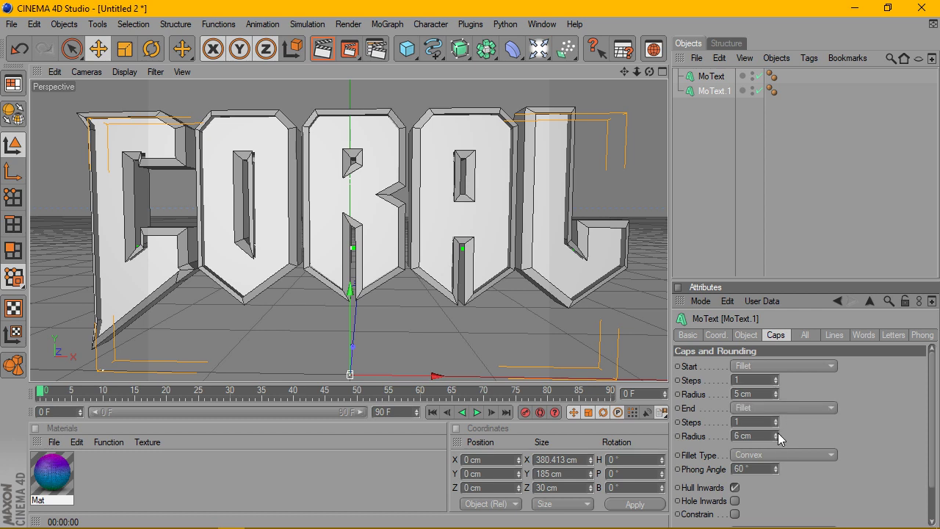
pyautogui.click(777, 433)
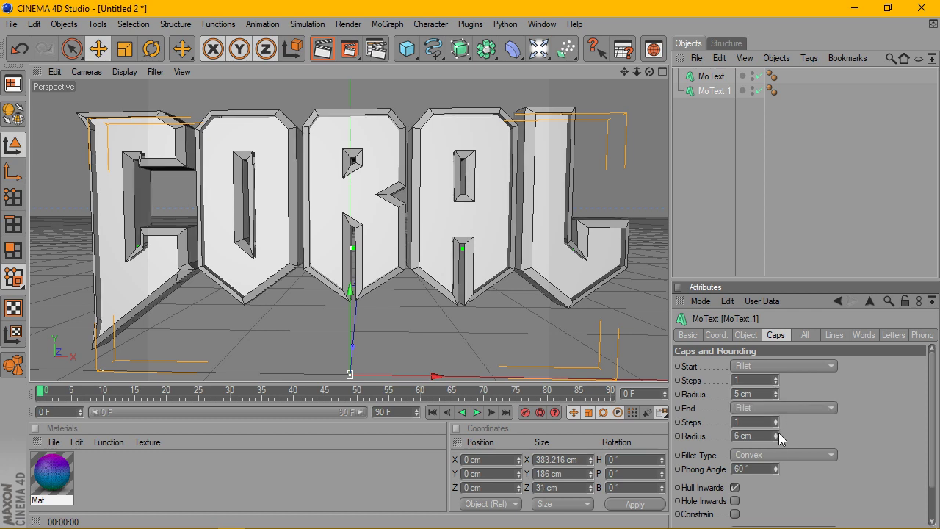
pyautogui.click(779, 394)
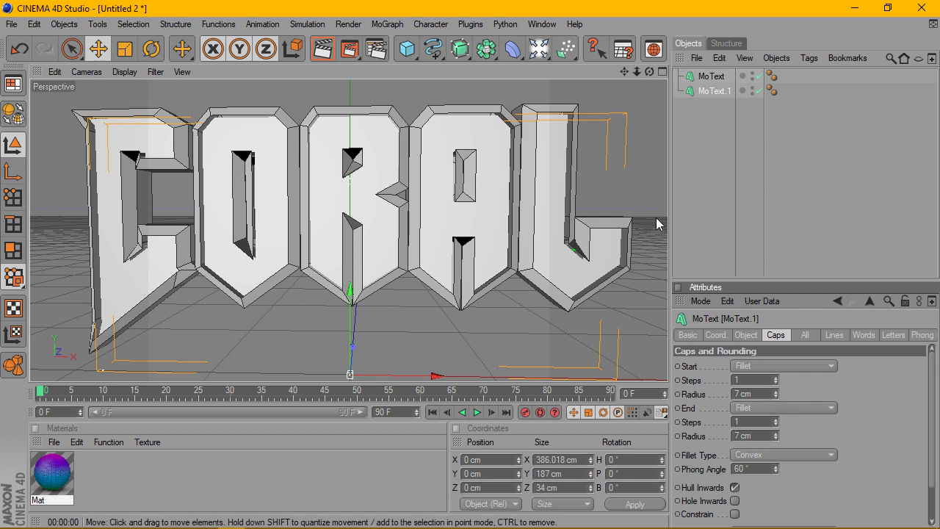
pyautogui.click(485, 49)
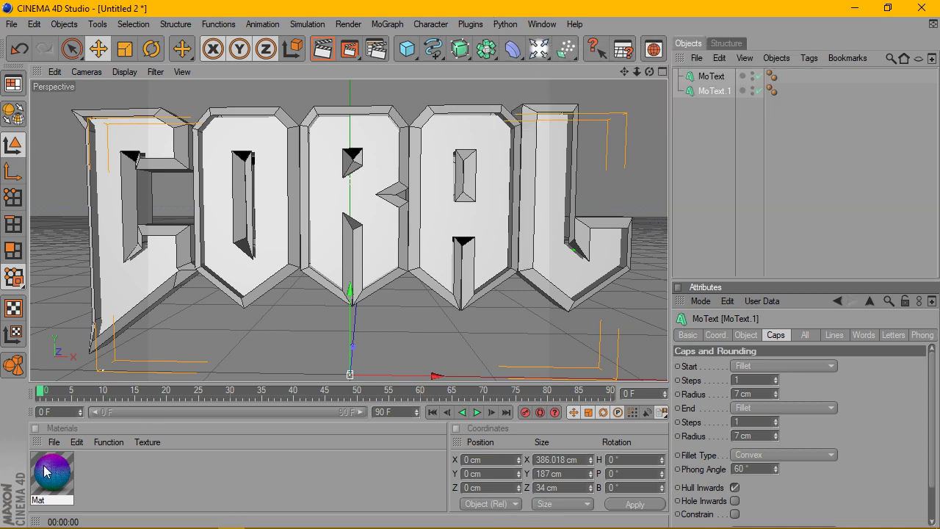
# Apply Mat to MoText.1 with Cubic projection and Seamless tiling.
pyautogui.moveTo(48, 471)
pyautogui.mouseDown()
pyautogui.moveTo(637, 94)
pyautogui.moveTo(706, 76)
pyautogui.mouseUp()
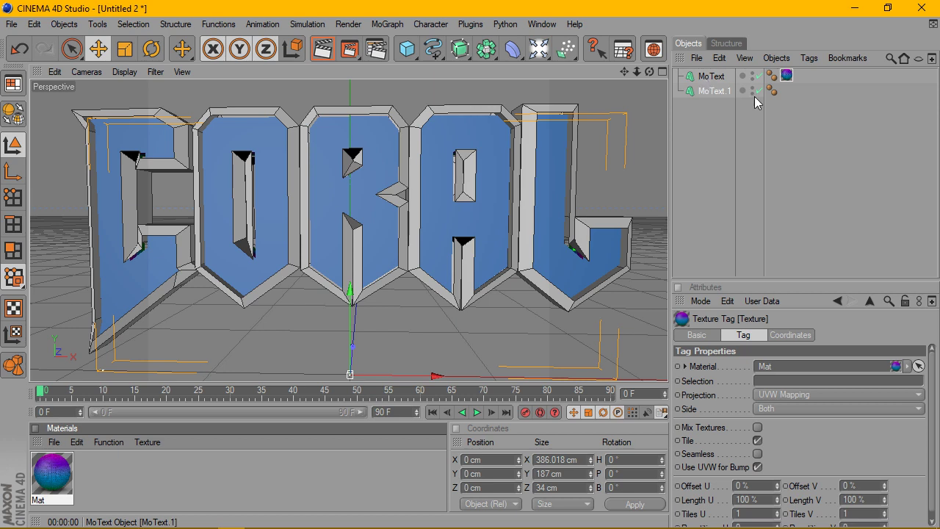
pyautogui.click(784, 396)
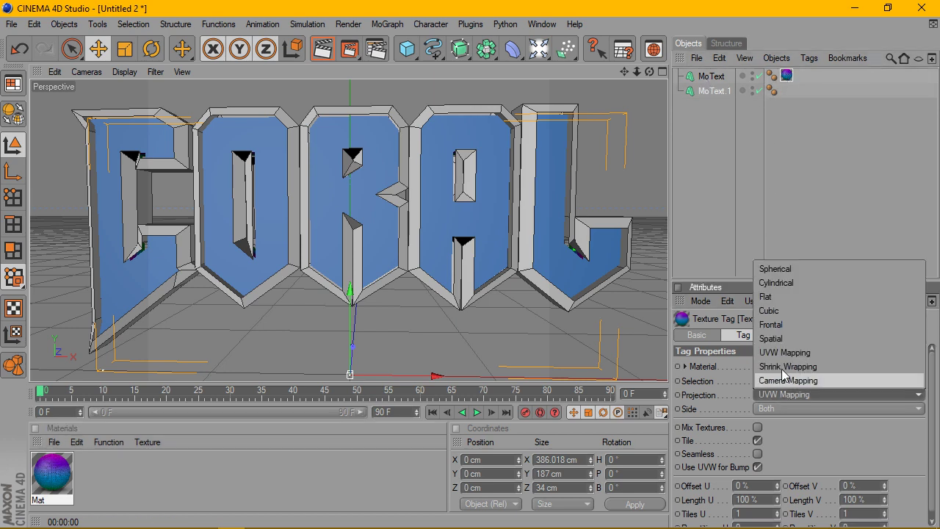
pyautogui.click(789, 311)
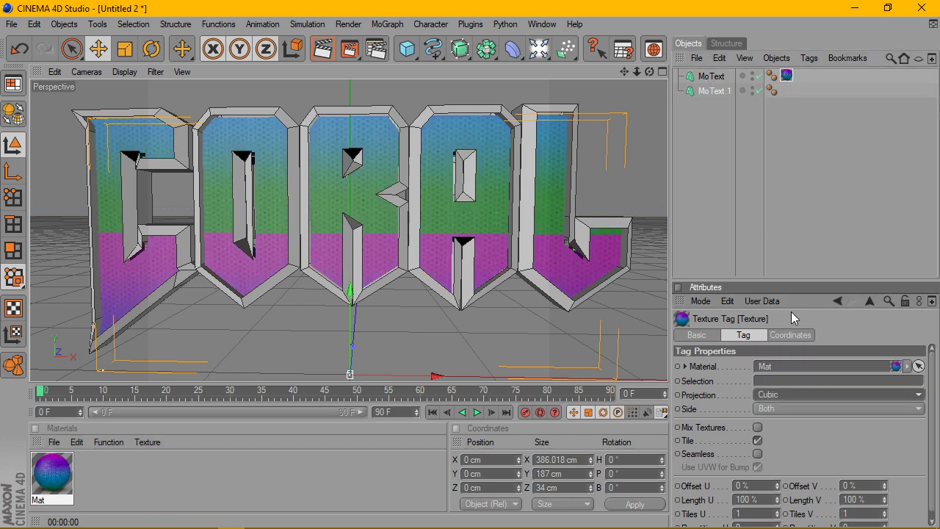
pyautogui.click(757, 454)
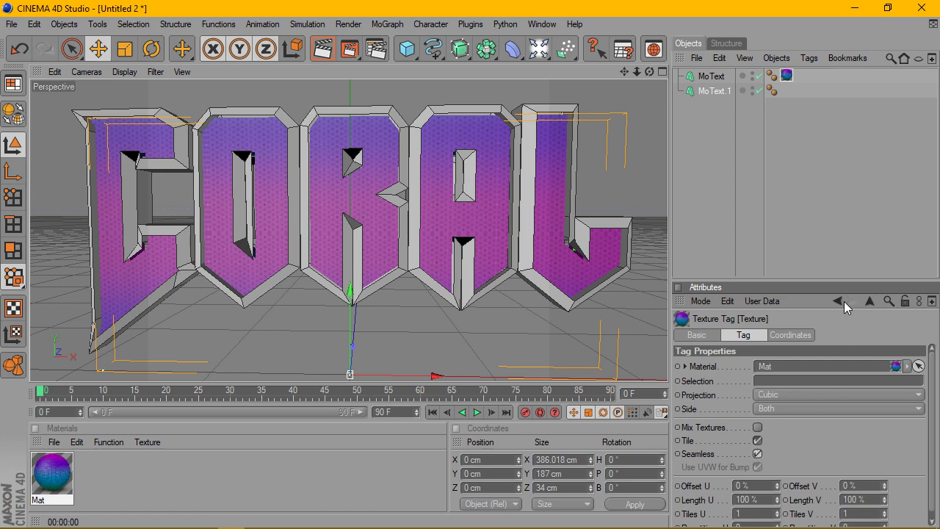
pyautogui.moveTo(844, 283); pyautogui.dragTo(825, 178)
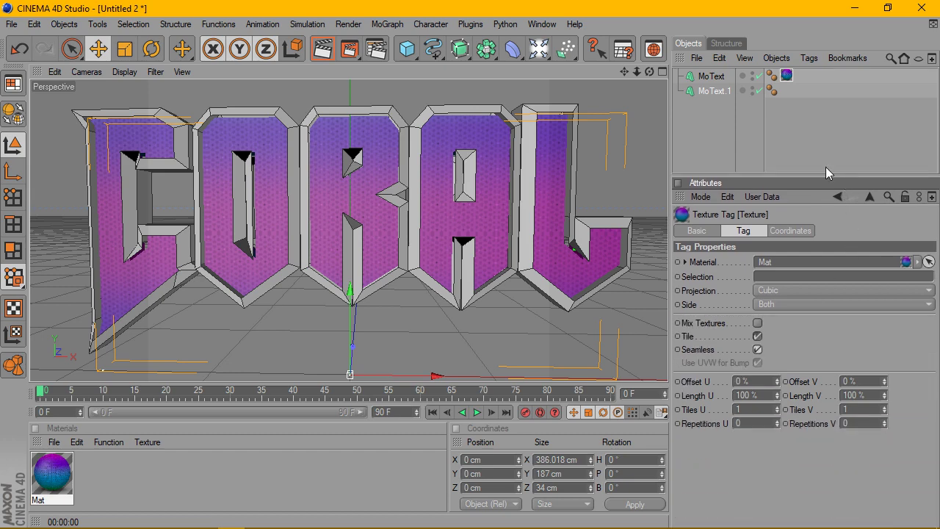
# Shift the texture's Offset V to about -61% so purple sits on top, checking with preview renders.
pyautogui.click(323, 50)
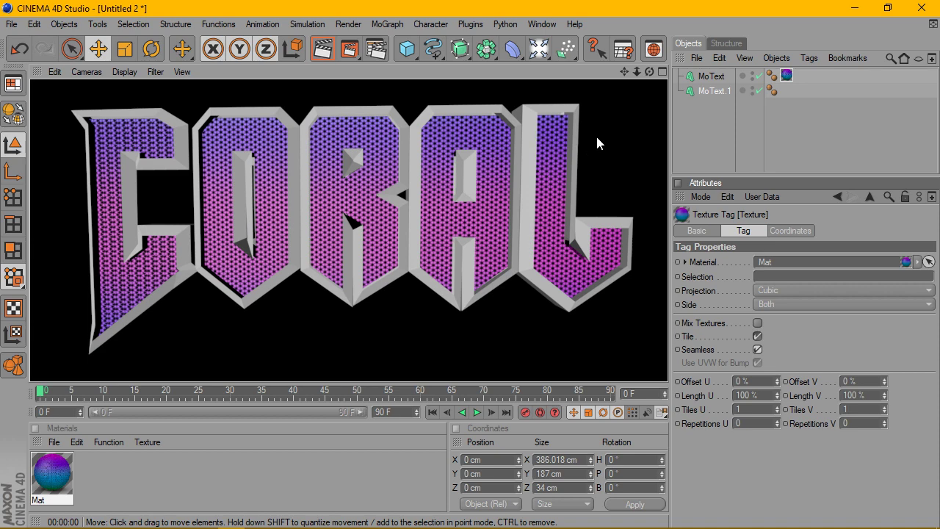
pyautogui.click(786, 77)
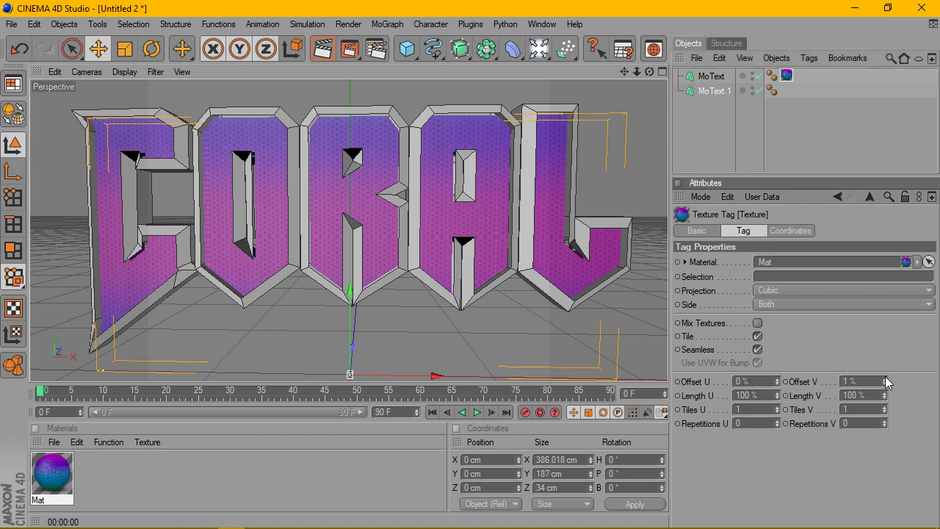
pyautogui.moveTo(885, 381)
pyautogui.mouseDown()
pyautogui.moveTo(884, 353)
pyautogui.moveTo(884, 411)
pyautogui.moveTo(885, 379)
pyautogui.mouseUp()
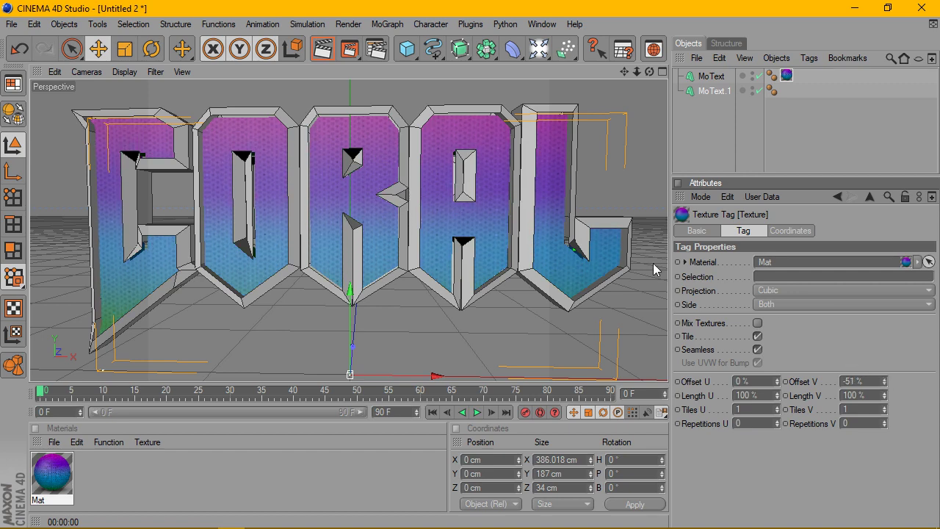
pyautogui.click(327, 59)
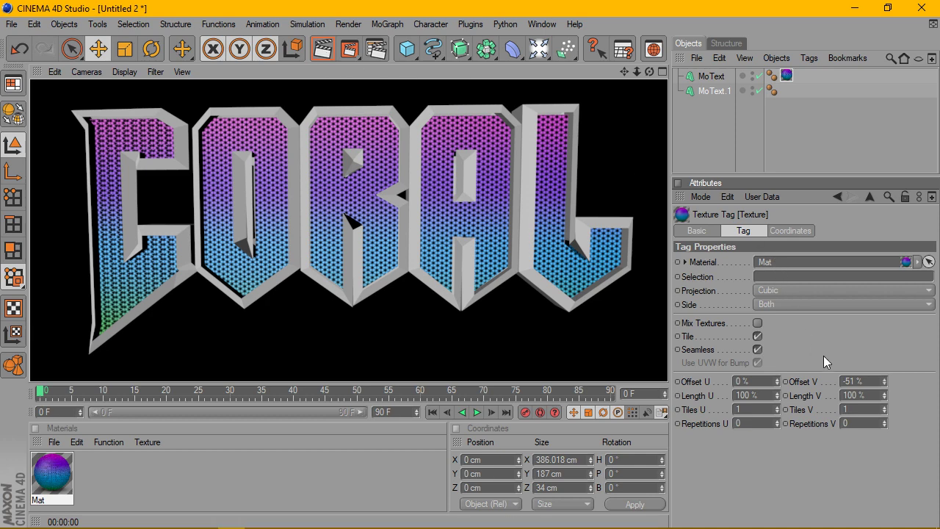
pyautogui.moveTo(885, 381); pyautogui.dragTo(885, 389)
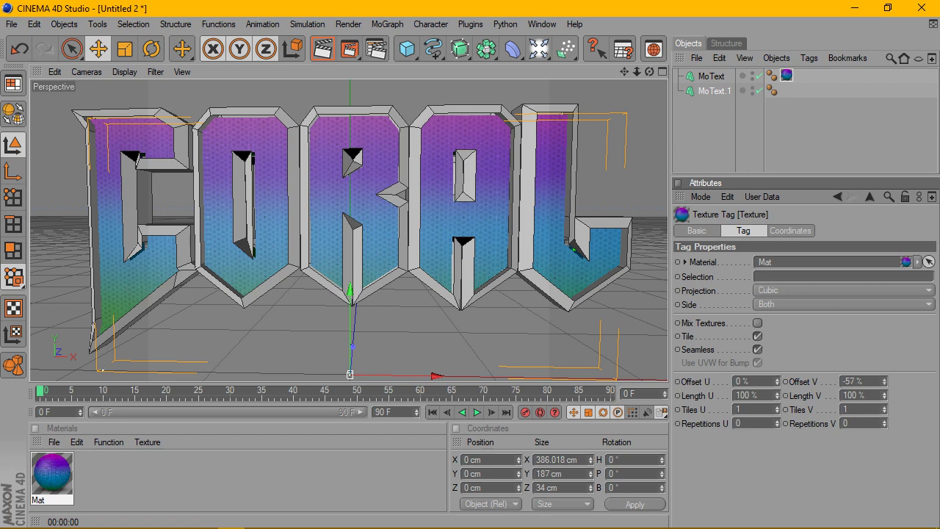
pyautogui.moveTo(886, 389); pyautogui.dragTo(885, 396)
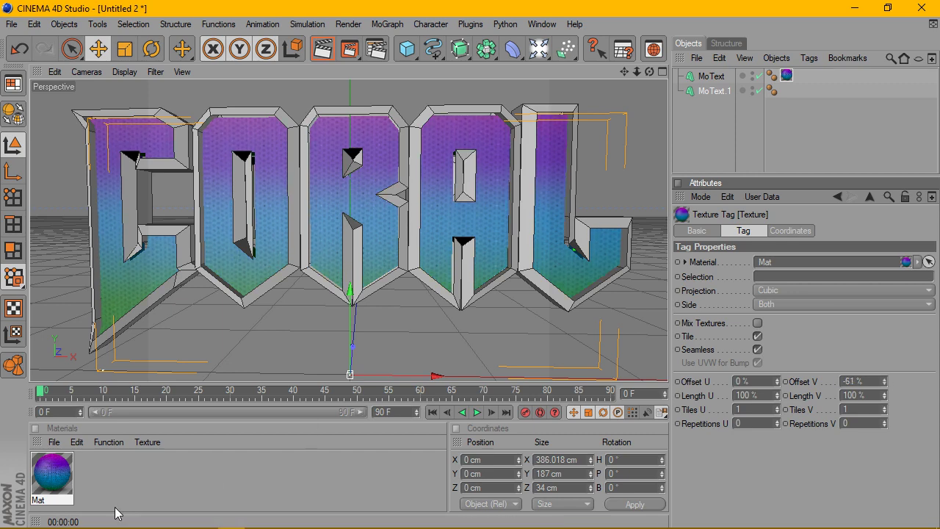
pyautogui.doubleClick(51, 476)
# Move the Color gradient's magenta and purple stops left toward teal, then close the Material Editor.
pyautogui.click(406, 251)
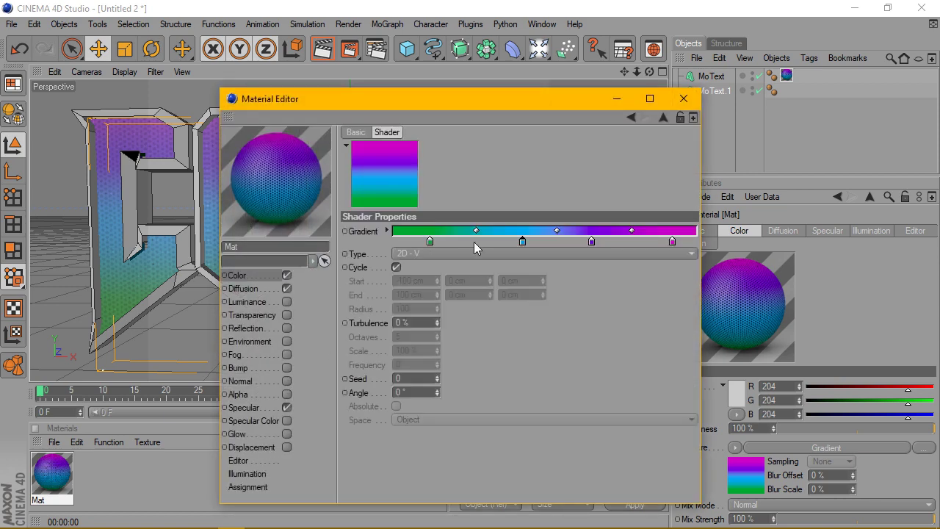
pyautogui.moveTo(672, 241); pyautogui.dragTo(643, 242)
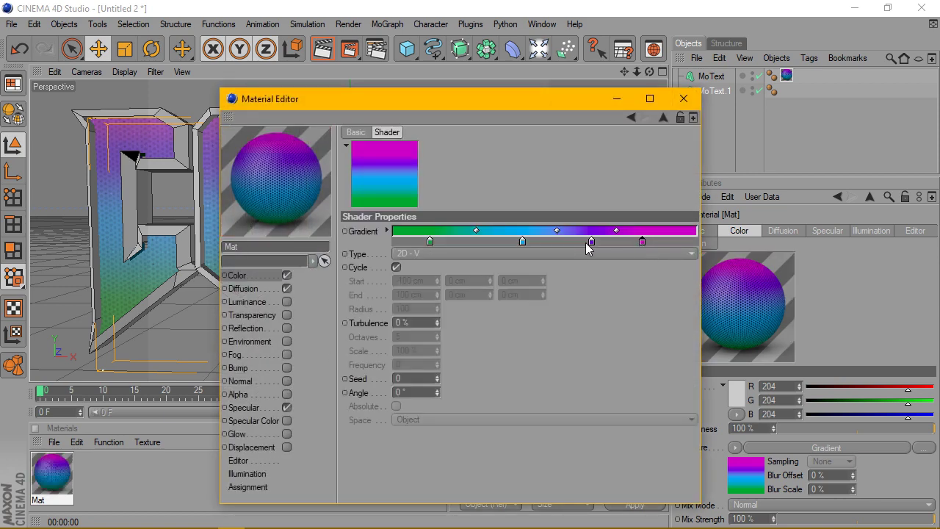
pyautogui.moveTo(591, 242); pyautogui.dragTo(502, 244)
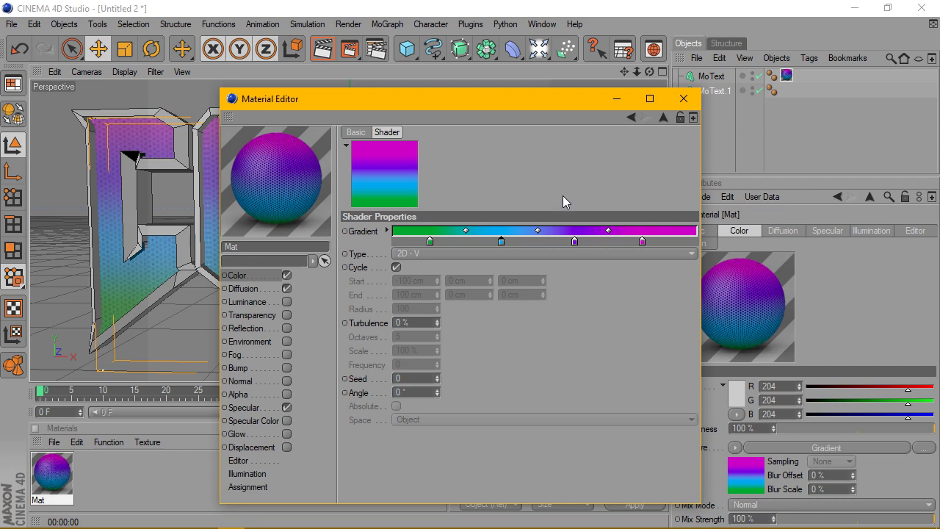
pyautogui.click(683, 98)
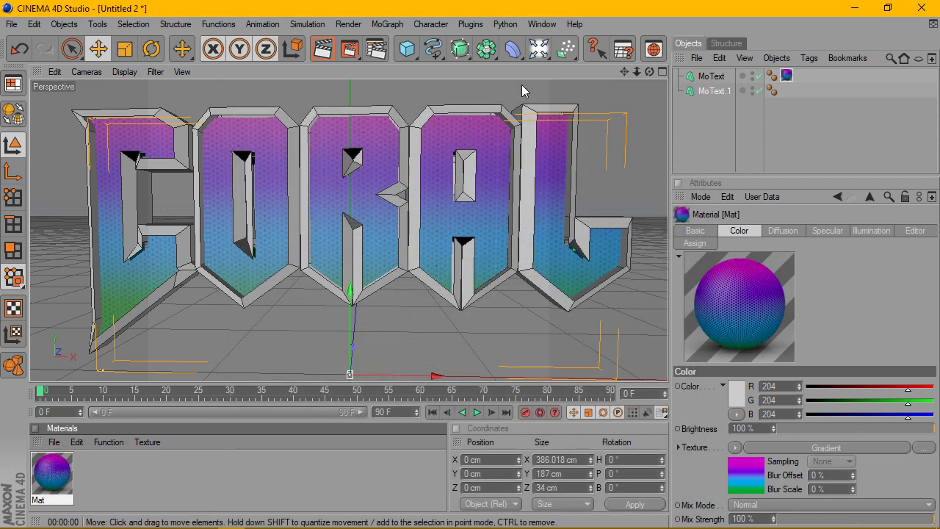
# Set MoText.1's start and end bevel Steps to 7.
pyautogui.click(322, 50)
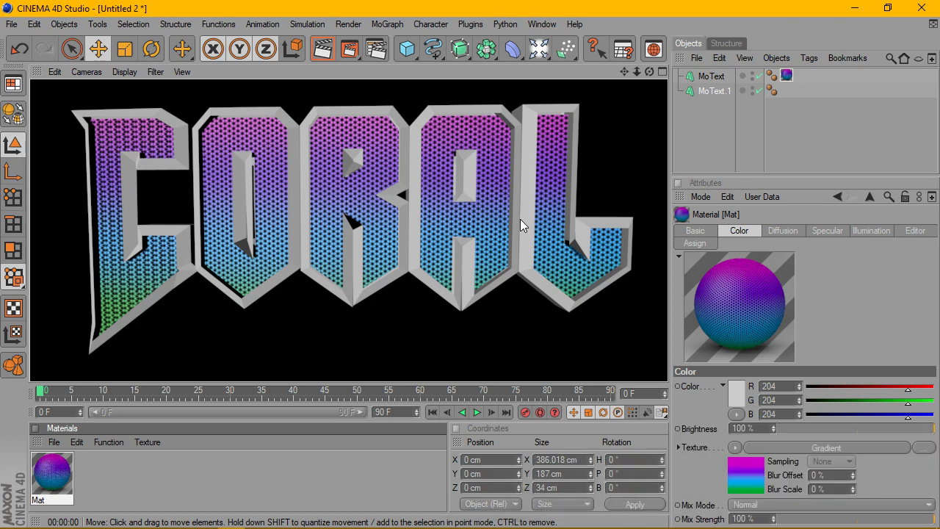
pyautogui.click(712, 91)
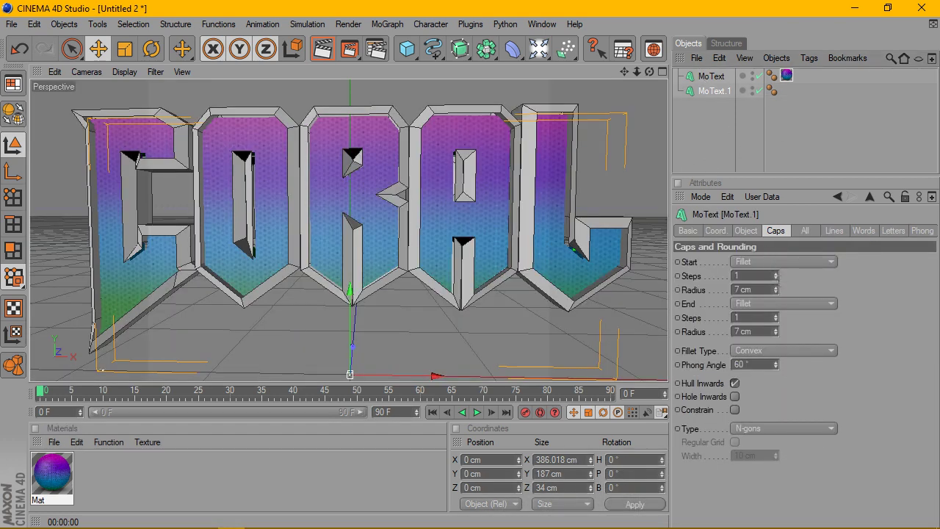
pyautogui.click(775, 273)
pyautogui.click(775, 273)
pyautogui.click(775, 273)
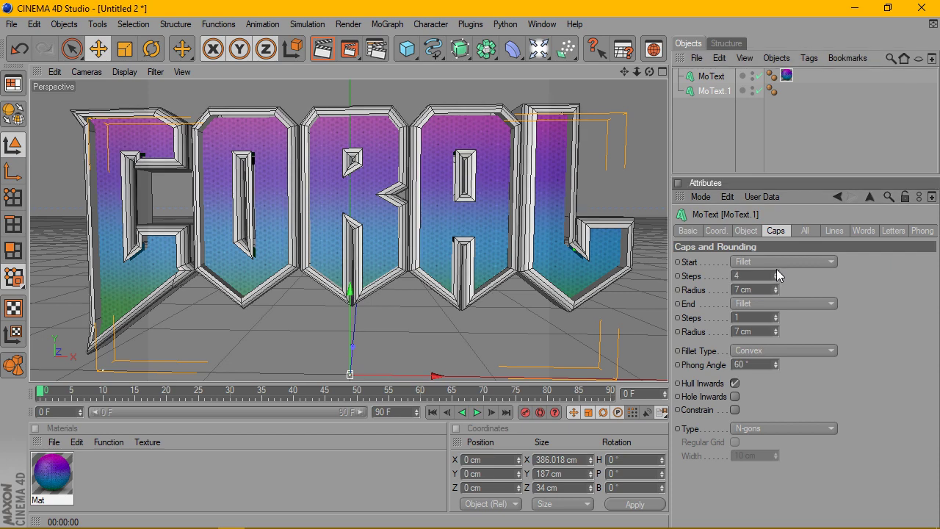
pyautogui.click(777, 269)
pyautogui.click(777, 270)
pyautogui.click(777, 270)
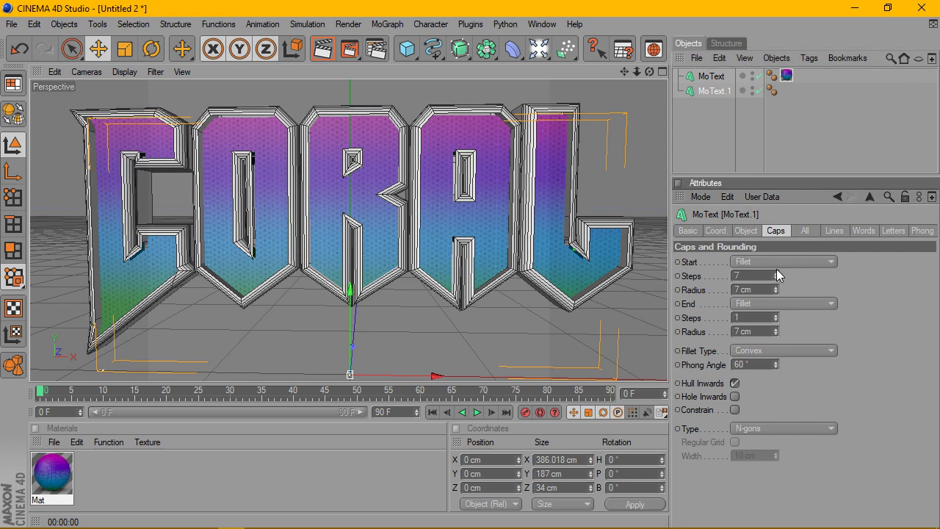
pyautogui.click(775, 314)
pyautogui.click(775, 315)
pyautogui.click(775, 314)
pyautogui.click(774, 315)
pyautogui.click(774, 314)
pyautogui.click(775, 315)
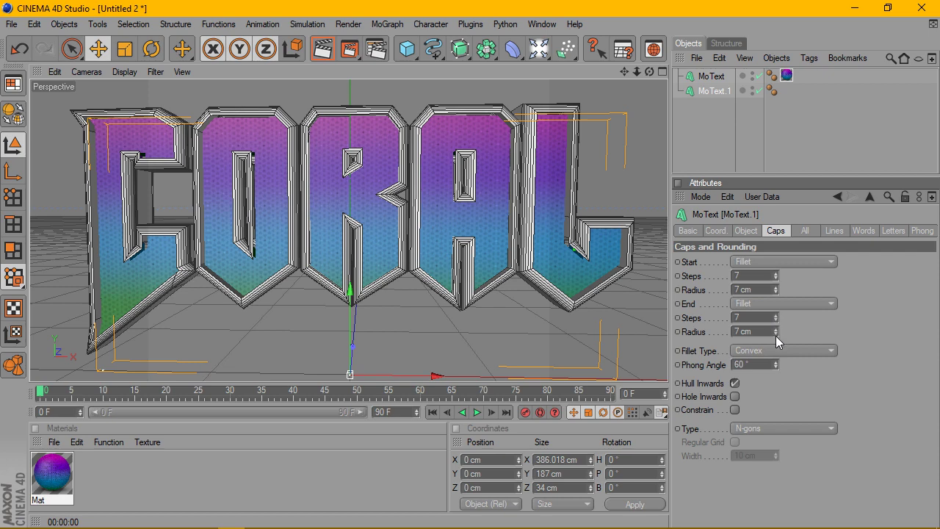
# Reduce both bevel radii to 6 cm and check the smoother bevels with a render.
pyautogui.click(775, 335)
pyautogui.click(776, 294)
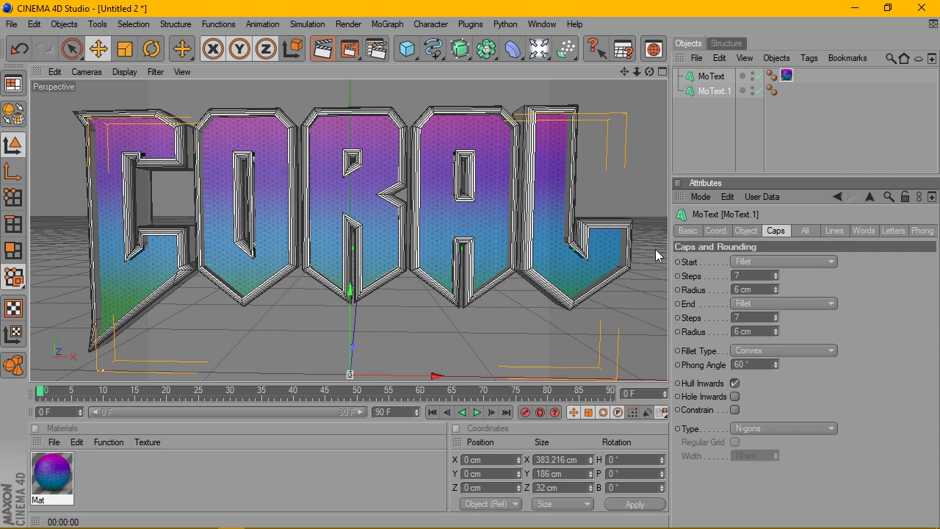
pyautogui.click(323, 50)
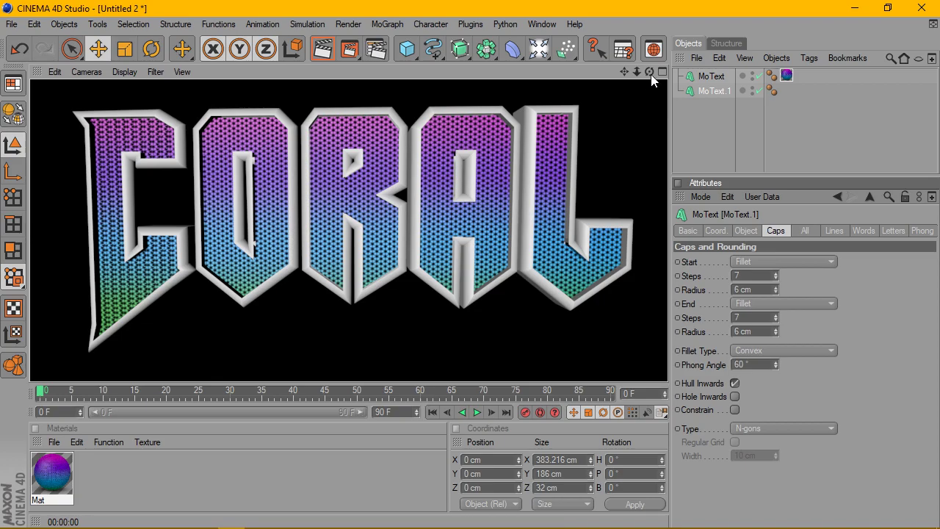
pyautogui.moveTo(649, 72)
pyautogui.mouseDown()
pyautogui.moveTo(573, 80)
pyautogui.moveTo(676, 82)
pyautogui.mouseUp()
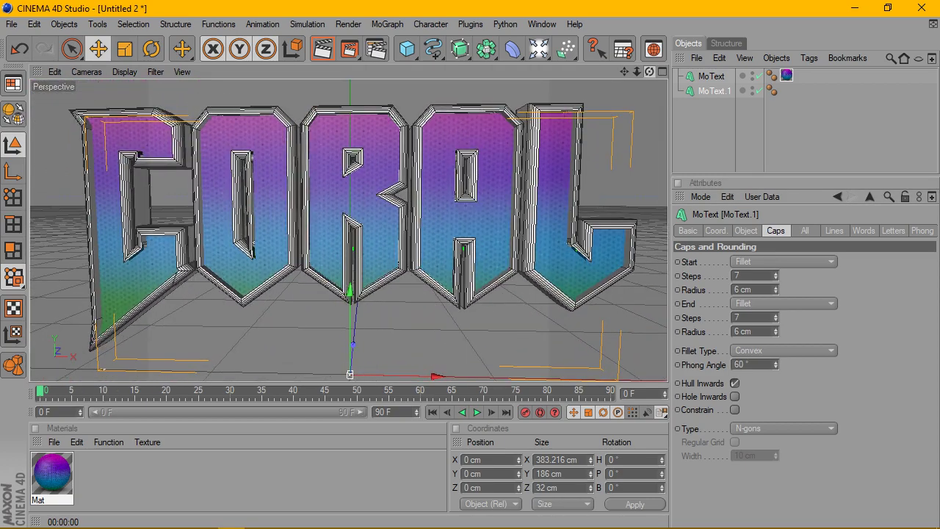
# Switch the original MoText's front and back caps to Fillet.
pyautogui.click(711, 77)
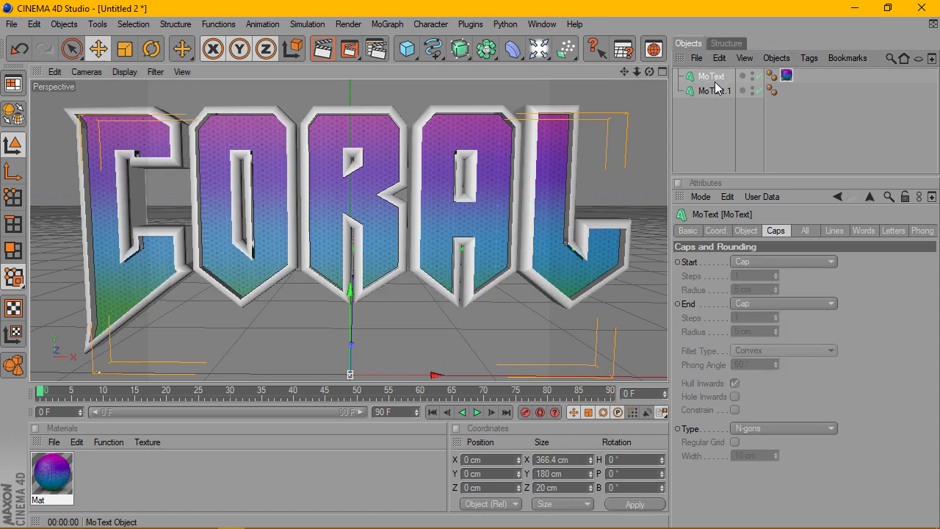
pyautogui.click(763, 261)
pyautogui.click(765, 318)
pyautogui.click(776, 303)
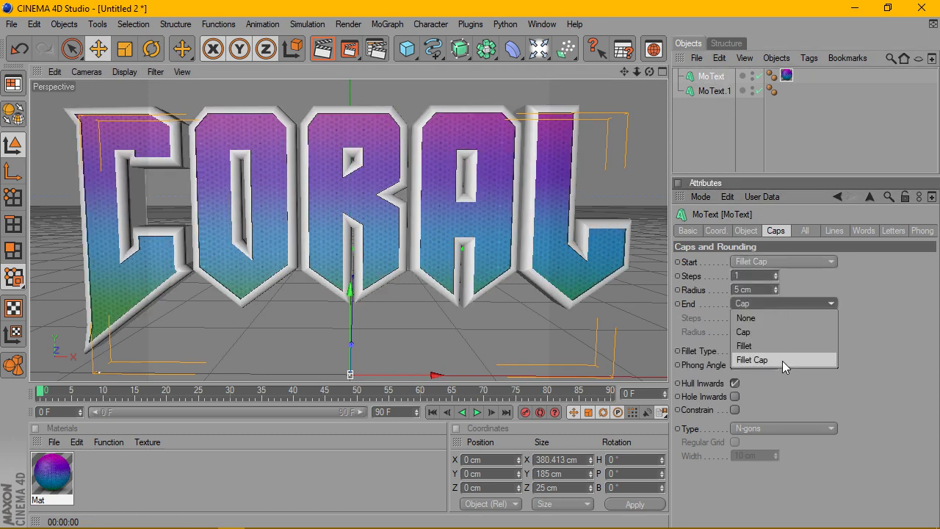
pyautogui.click(782, 361)
# Set the front fillet to 2 cm, the back to 3 cm, 2 steps, and render to check.
pyautogui.click(776, 293)
pyautogui.click(776, 292)
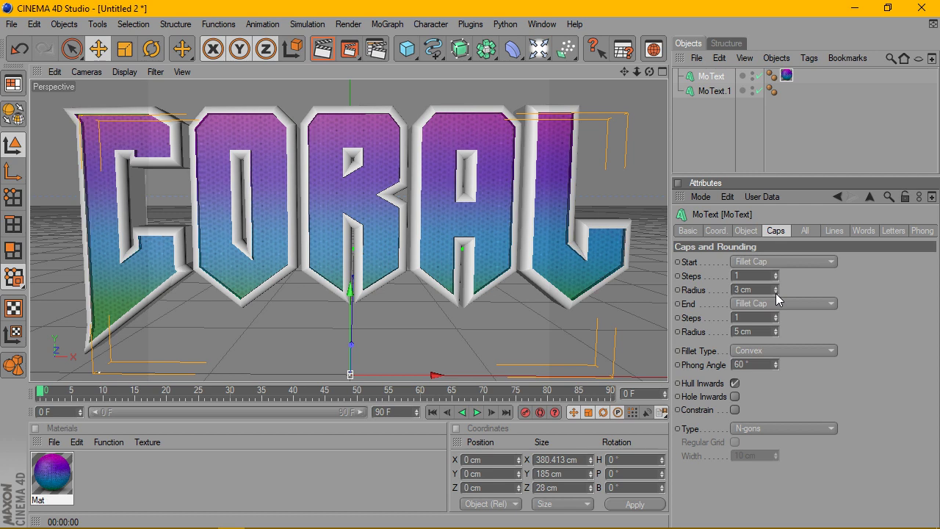
pyautogui.click(776, 292)
pyautogui.click(777, 336)
pyautogui.click(777, 336)
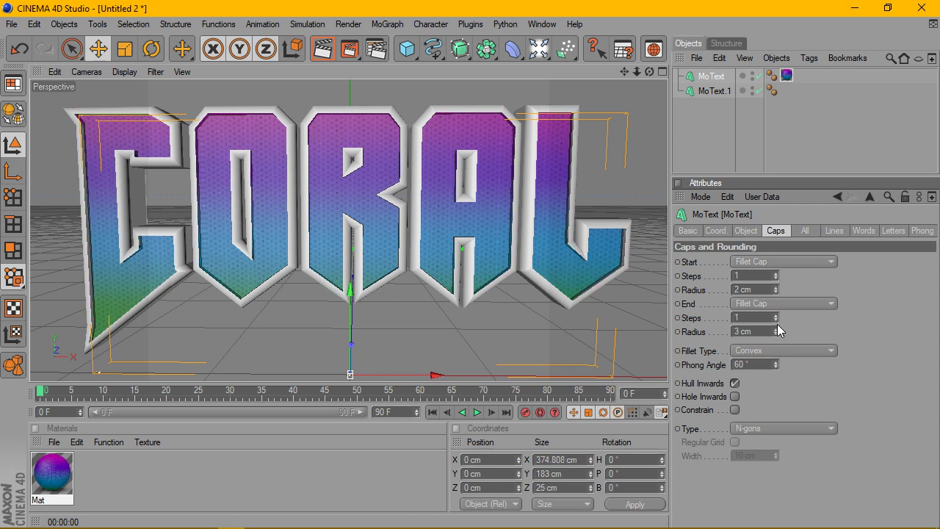
pyautogui.click(777, 315)
pyautogui.click(776, 273)
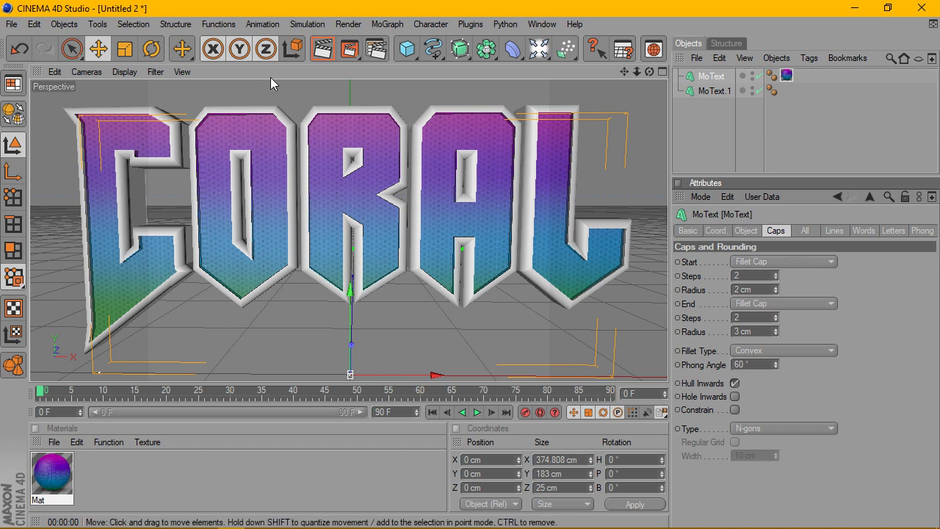
pyautogui.click(323, 49)
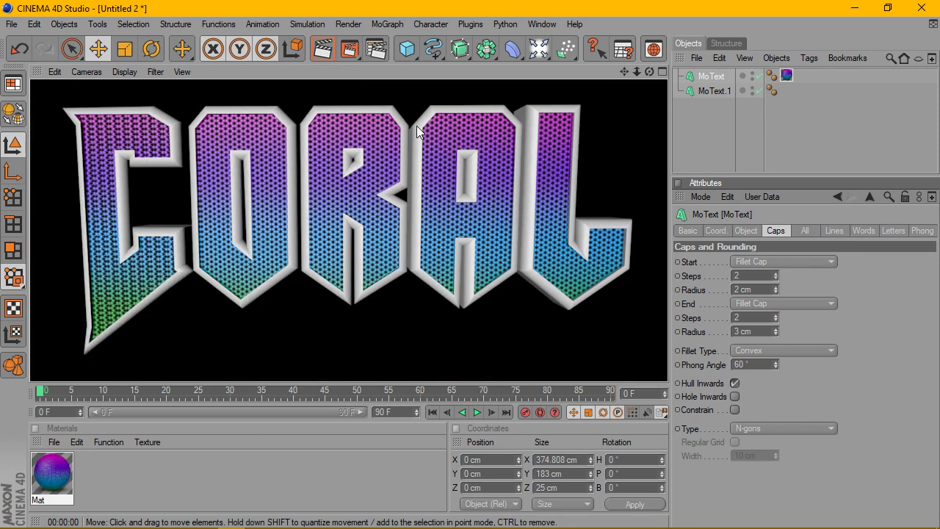
pyautogui.click(425, 171)
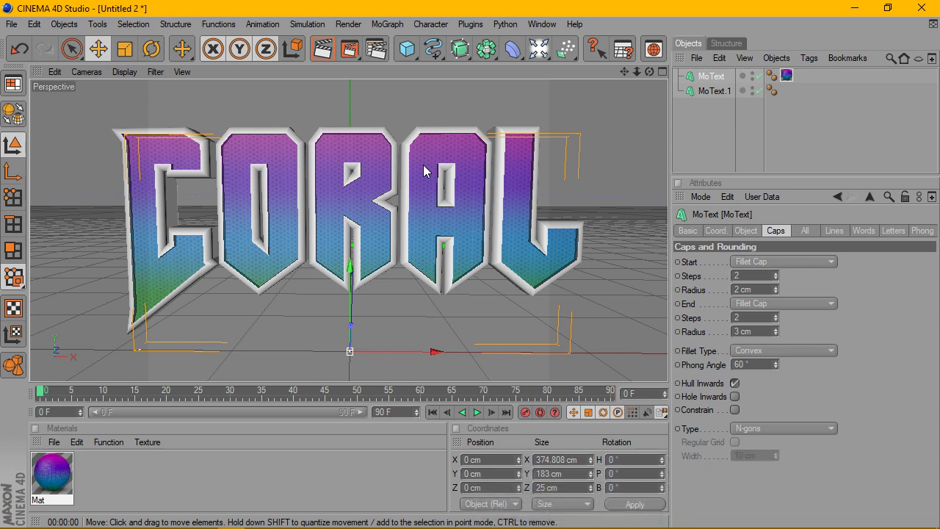
# Copy Mat's Color gradient and paste it into the texture of a newly enabled Reflection channel.
pyautogui.doubleClick(47, 469)
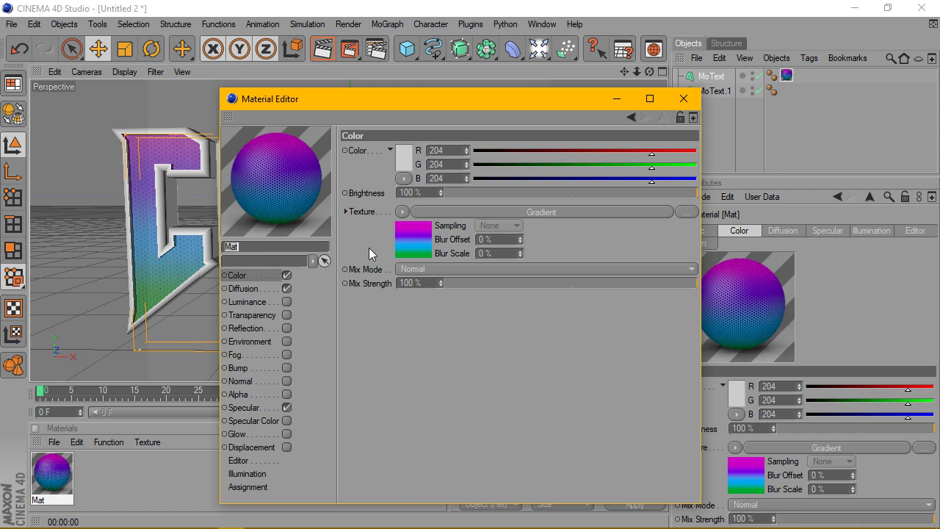
pyautogui.click(402, 211)
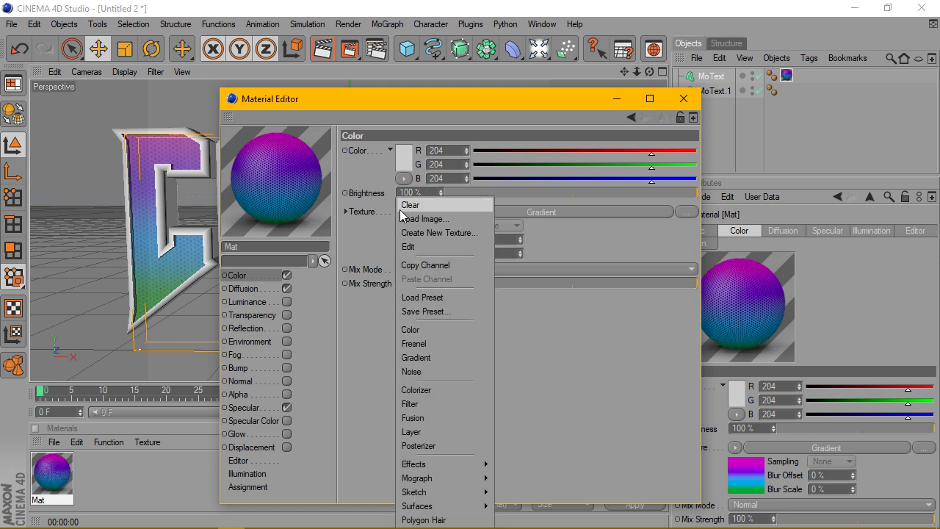
pyautogui.click(436, 264)
pyautogui.click(287, 299)
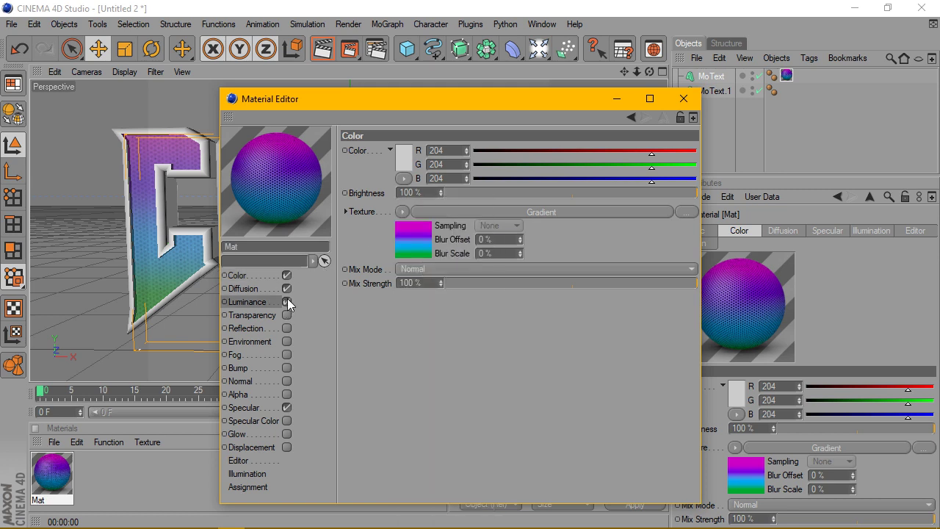
pyautogui.click(287, 328)
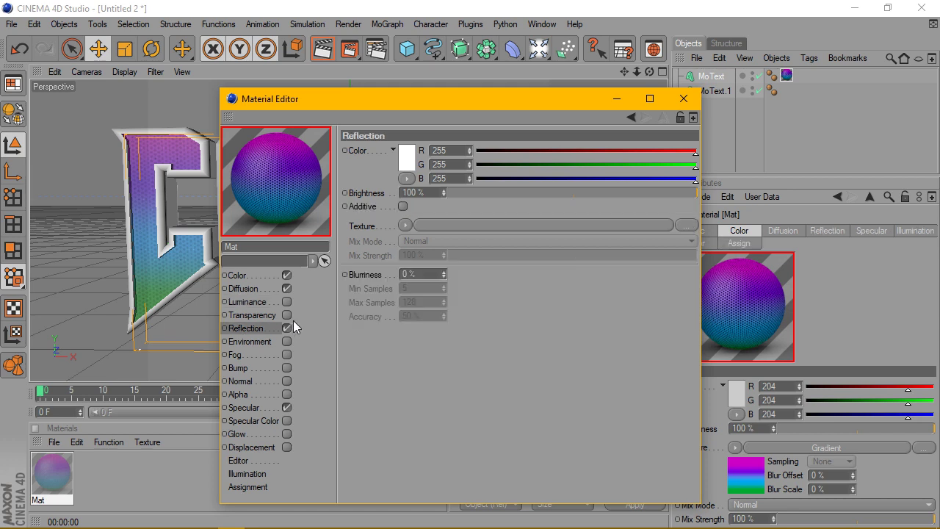
pyautogui.click(401, 227)
pyautogui.click(428, 276)
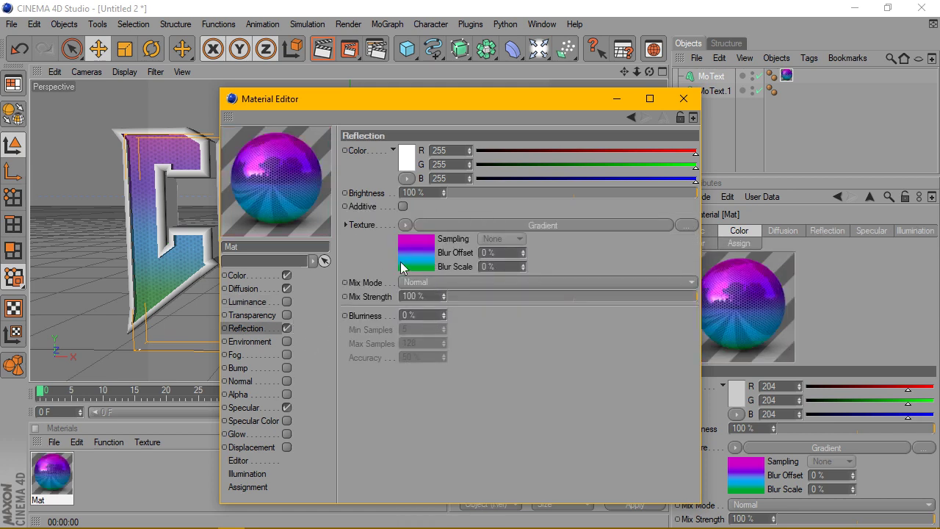
# Recolour the reflection gradient's purple and magenta stops to a new purple and pink.
pyautogui.click(403, 266)
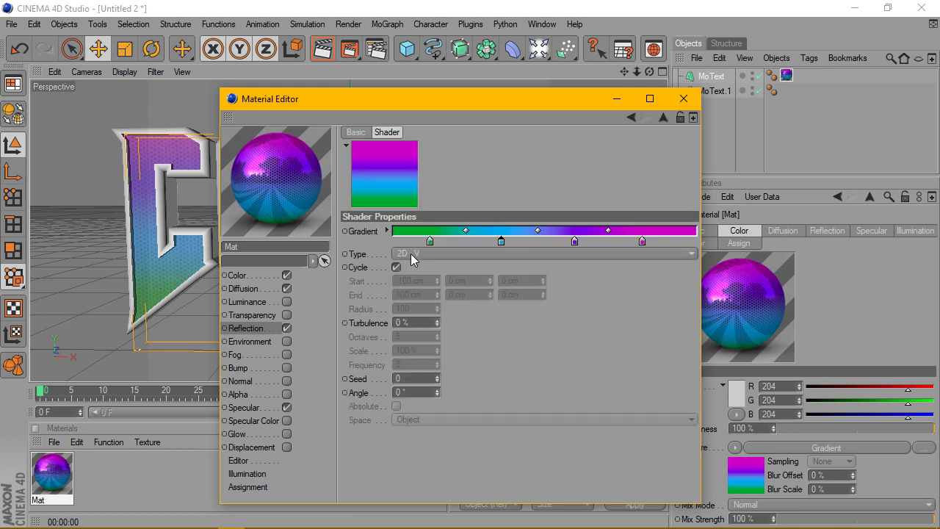
pyautogui.doubleClick(575, 241)
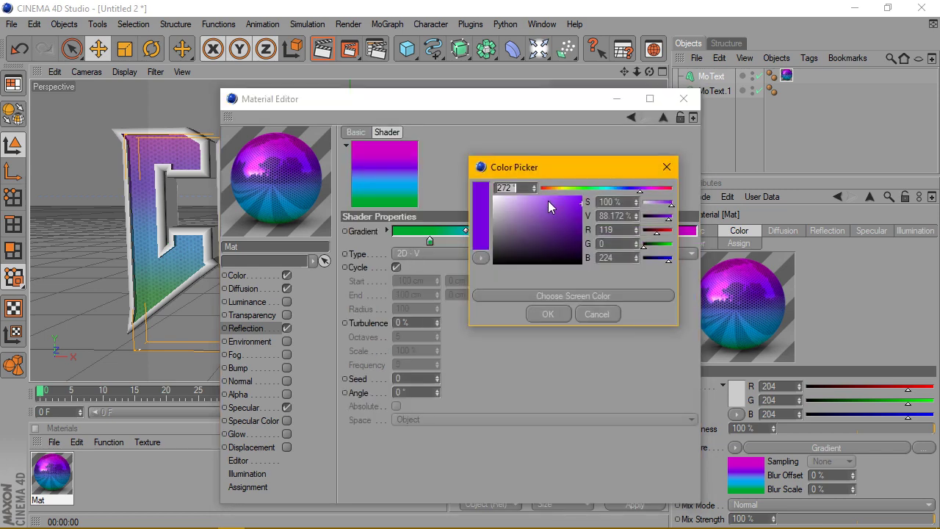
pyautogui.moveTo(548, 201); pyautogui.dragTo(551, 257)
pyautogui.click(548, 313)
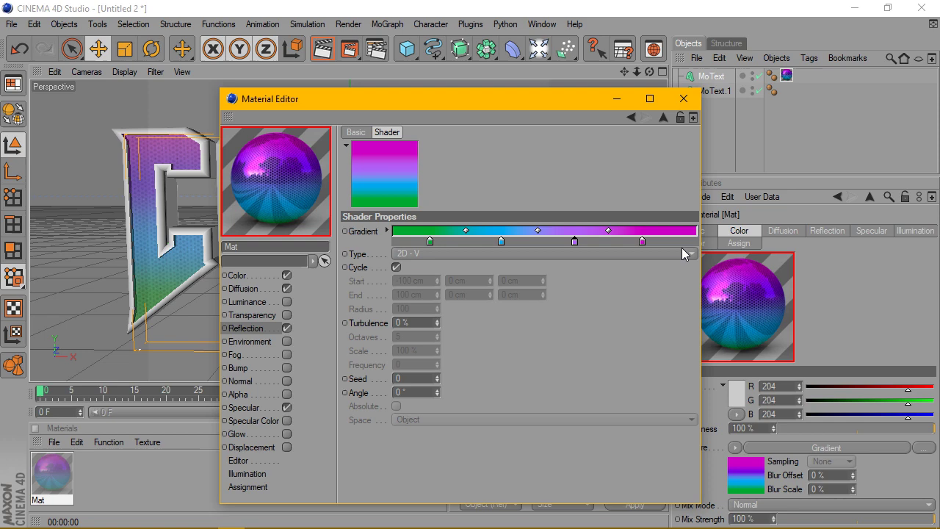
pyautogui.doubleClick(643, 243)
pyautogui.click(618, 197)
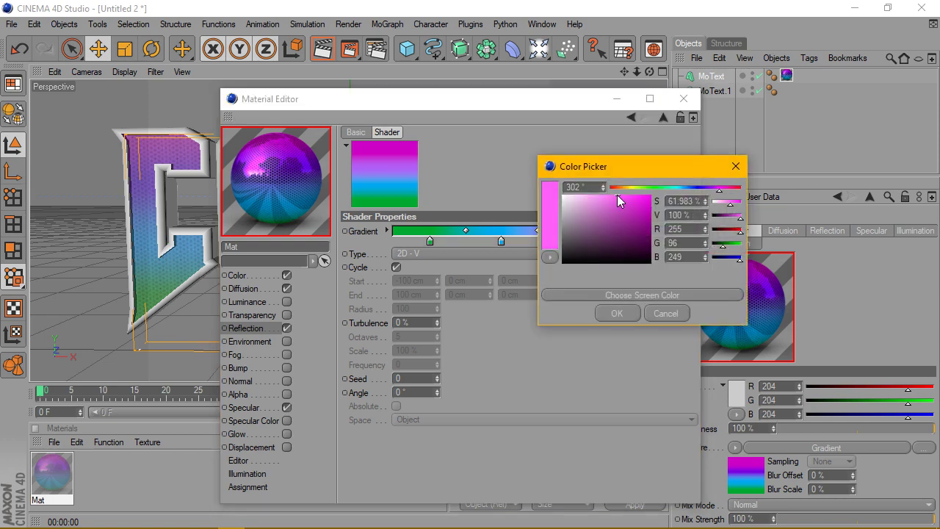
pyautogui.click(617, 313)
# Lighten the gradient's cyan and green stops to sky blue and mint green.
pyautogui.doubleClick(501, 241)
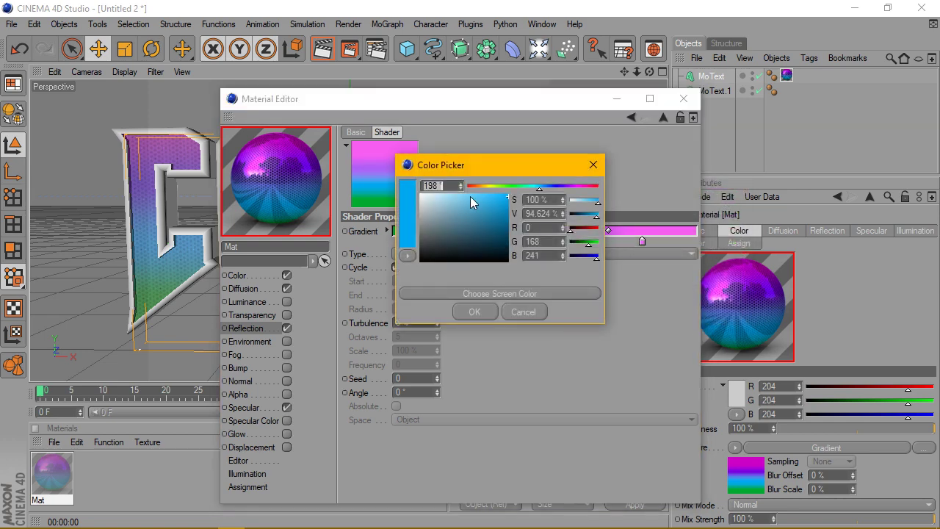
pyautogui.moveTo(470, 196); pyautogui.dragTo(464, 193)
pyautogui.click(473, 312)
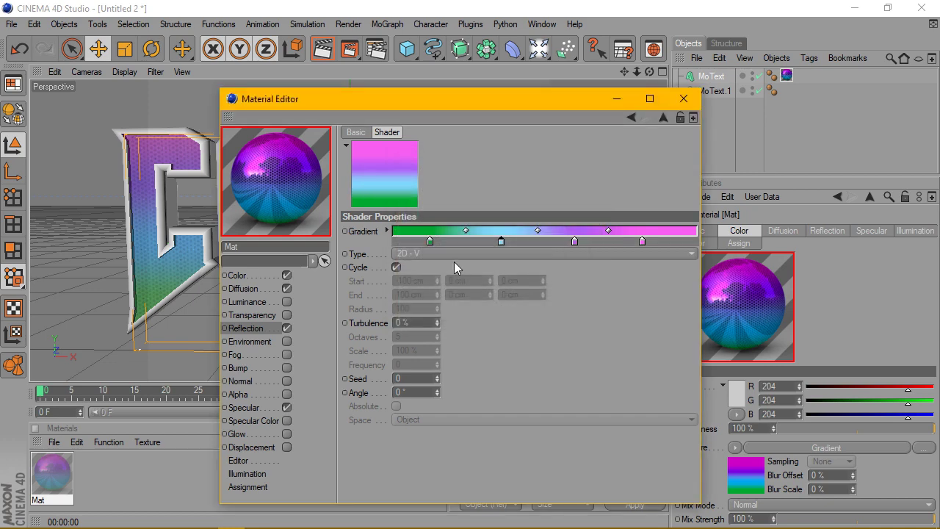
pyautogui.doubleClick(430, 241)
pyautogui.click(406, 195)
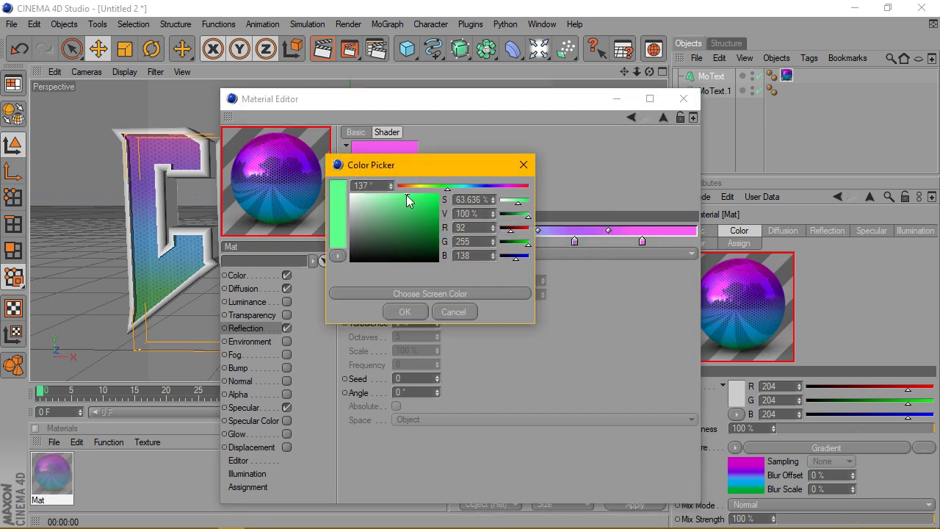
pyautogui.click(403, 309)
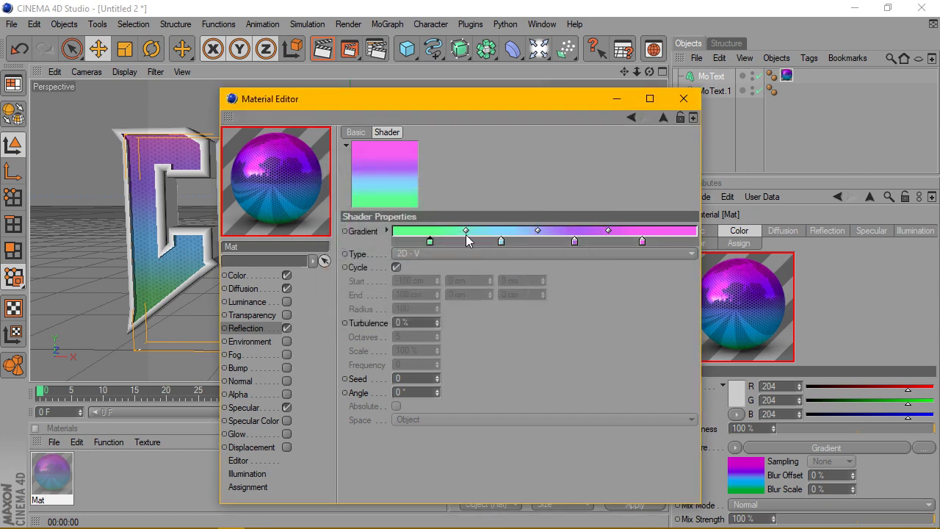
pyautogui.click(251, 409)
# Set Mat's Specular Mode to Metal and render a preview.
pyautogui.click(442, 198)
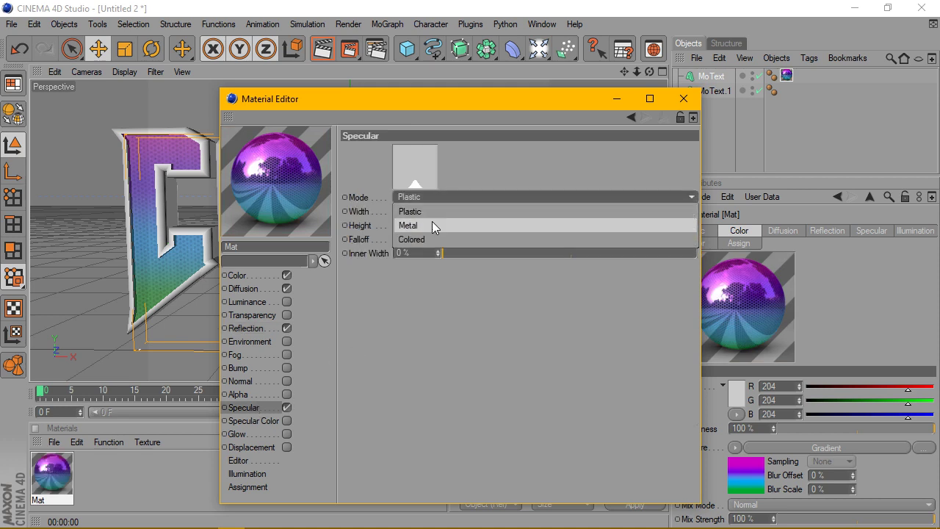
pyautogui.click(433, 225)
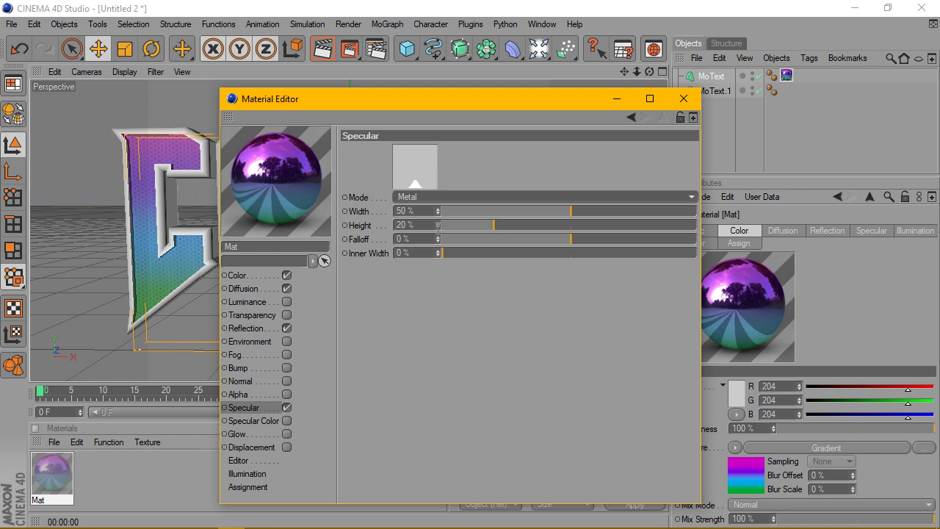
pyautogui.click(684, 98)
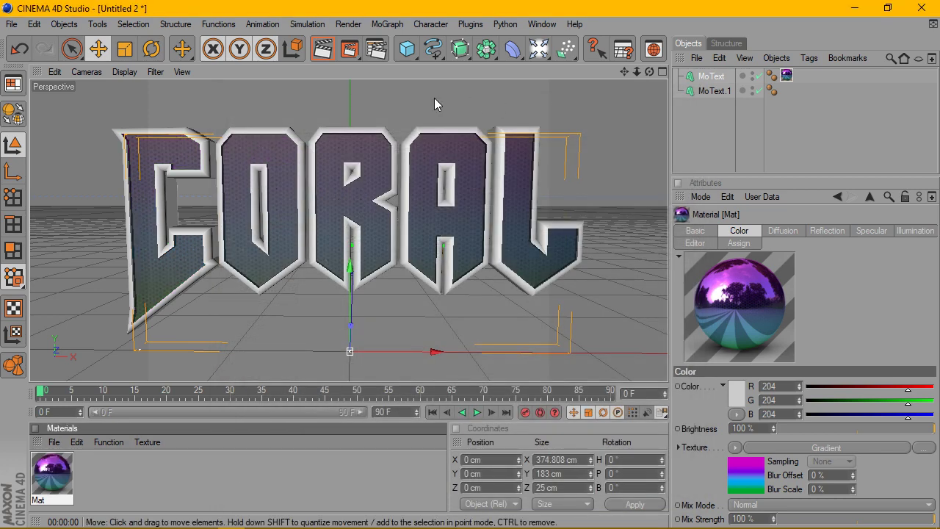
pyautogui.click(324, 48)
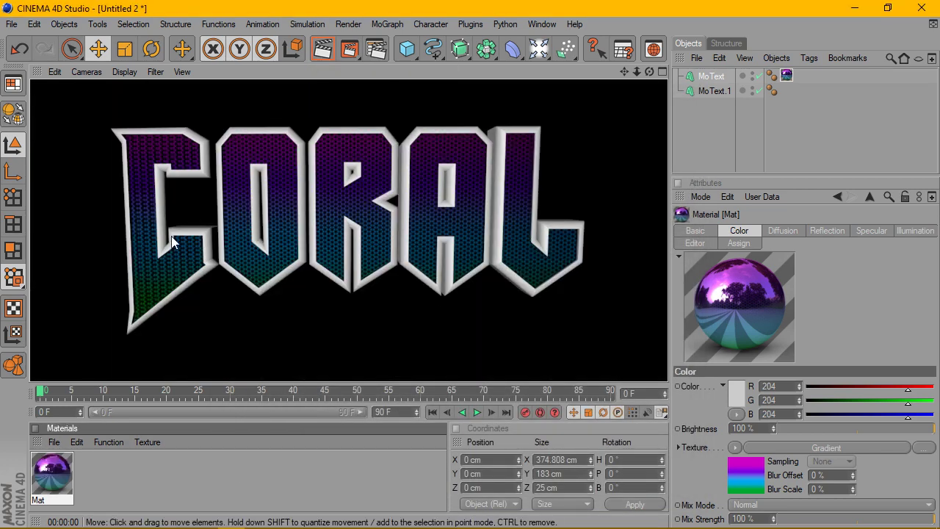
# Set the Diffusion Tiles shader's Global, U and V Scale to 40%.
pyautogui.doubleClick(60, 472)
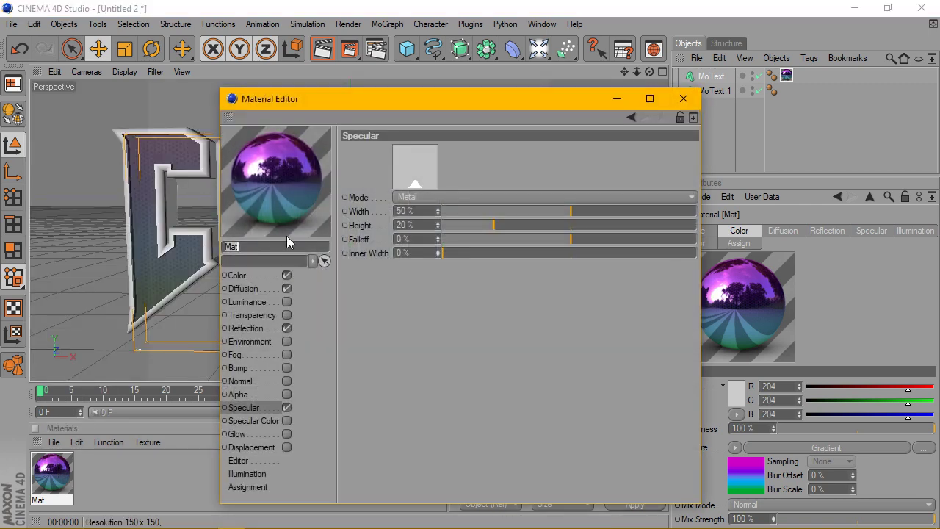
pyautogui.click(243, 275)
pyautogui.click(263, 288)
pyautogui.click(438, 228)
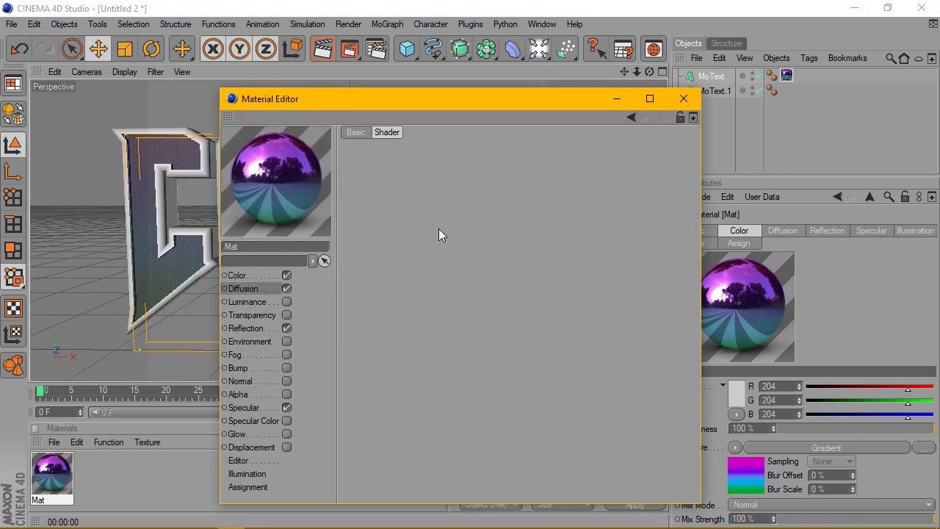
pyautogui.doubleClick(441, 367)
pyautogui.write('4')
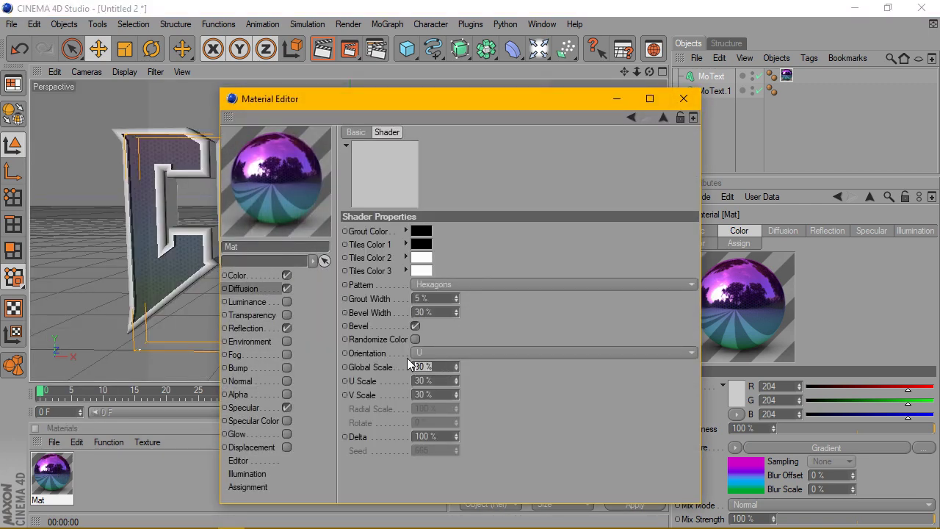
pyautogui.write('0')
pyautogui.doubleClick(441, 381)
pyautogui.write('10')
pyautogui.press('BackSpace')
pyautogui.press('BackSpace')
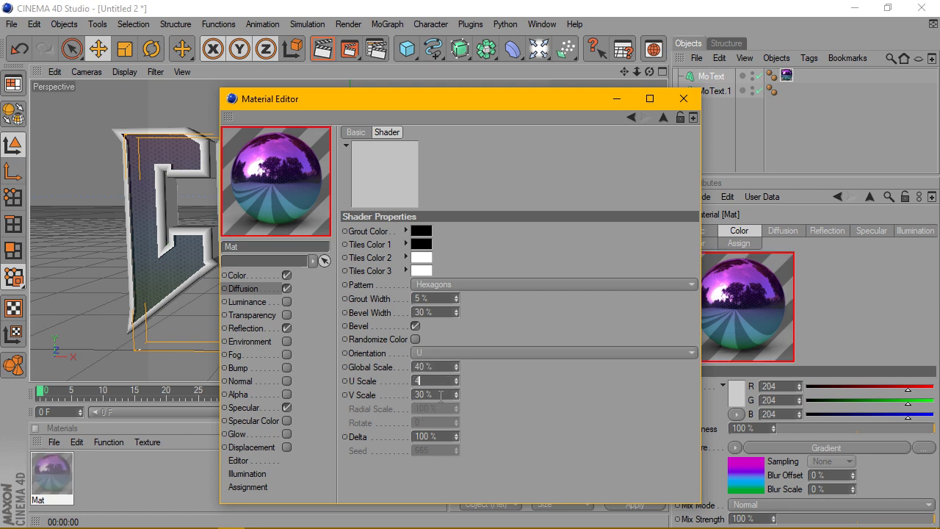
pyautogui.write('40')
pyautogui.doubleClick(440, 395)
pyautogui.write('40')
pyautogui.press('Return')
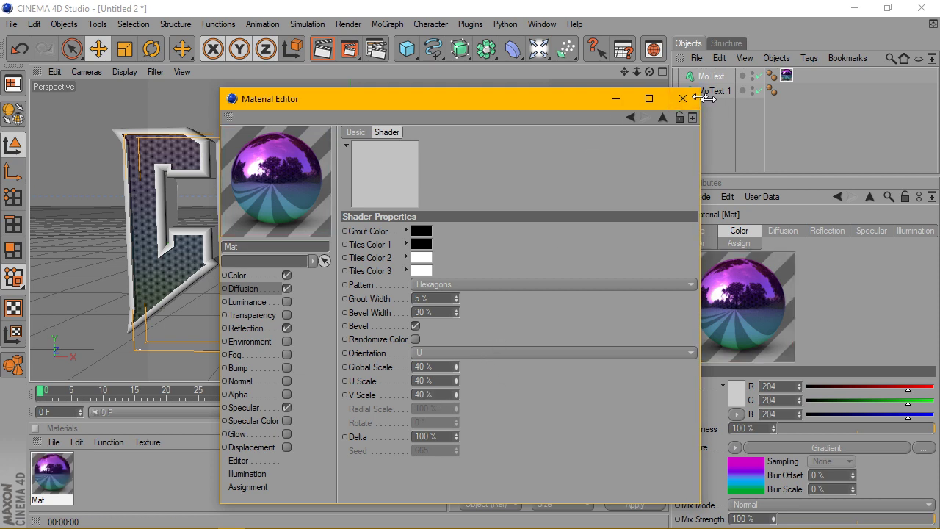
# Close the Material Editor and render the hexagon-tiled CORAL text.
pyautogui.click(682, 98)
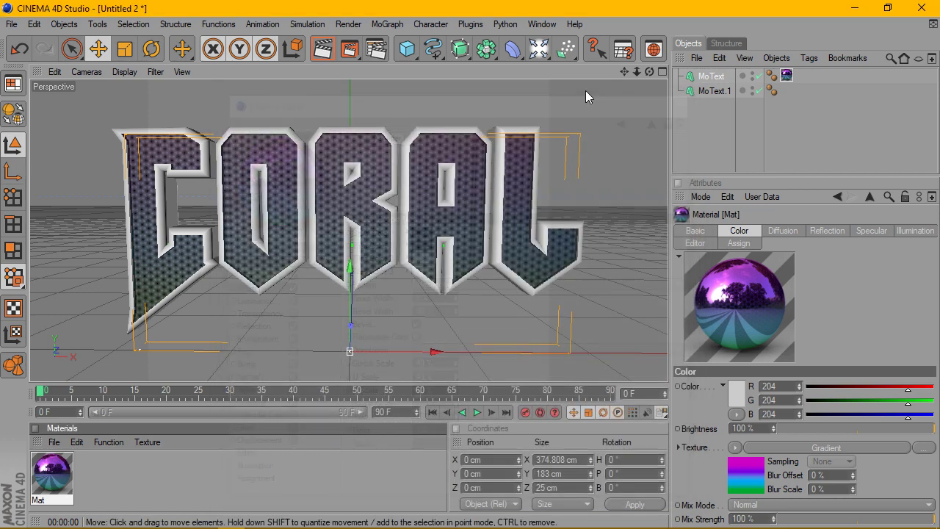
pyautogui.click(324, 50)
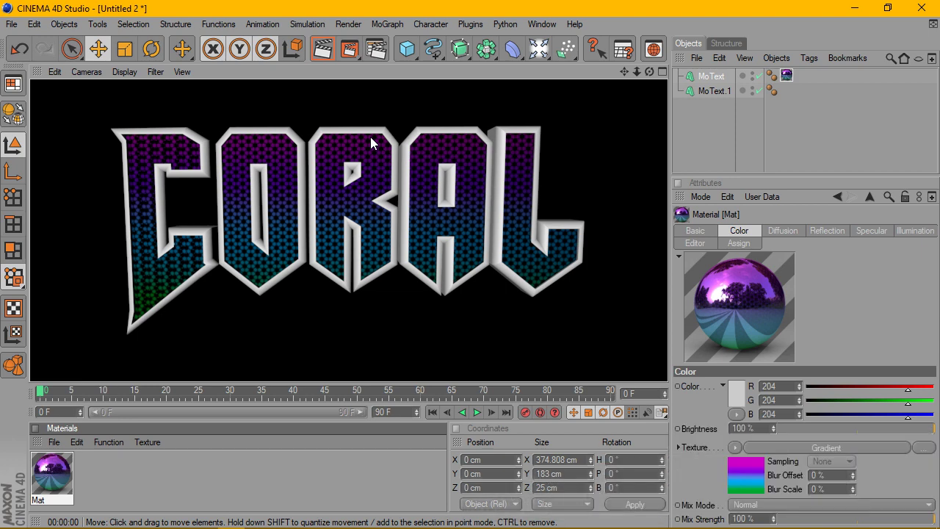
pyautogui.click(53, 442)
# Create a new material, Mat.1, and preview it at Huge size on a torus.
pyautogui.click(100, 254)
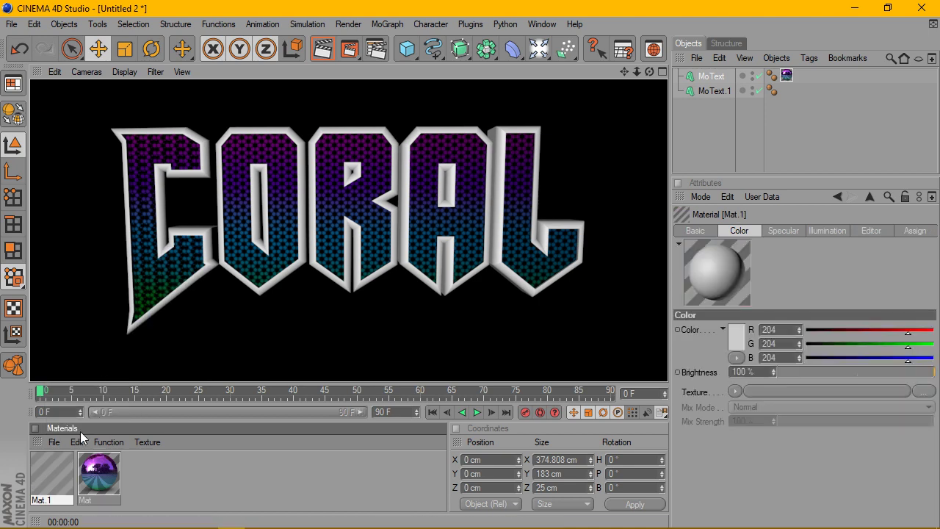
pyautogui.doubleClick(59, 470)
pyautogui.rightClick(285, 155)
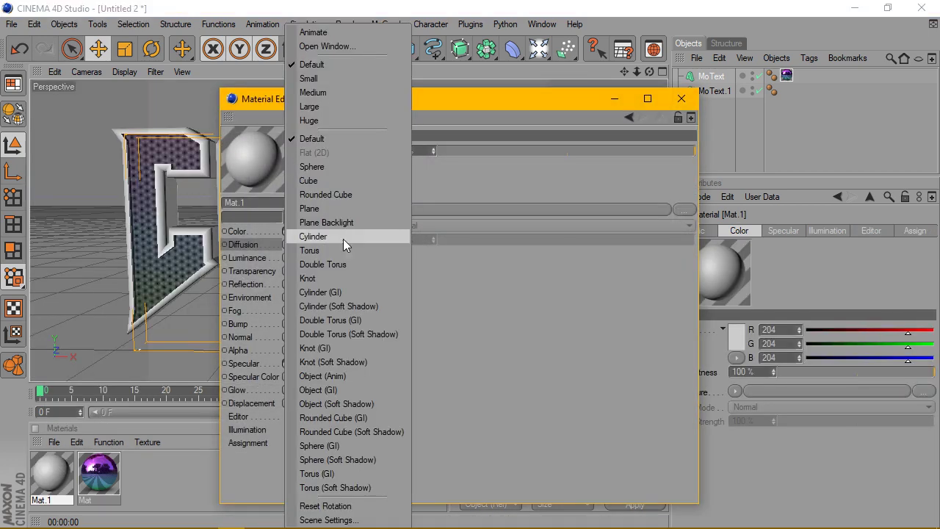
pyautogui.click(356, 122)
pyautogui.rightClick(255, 179)
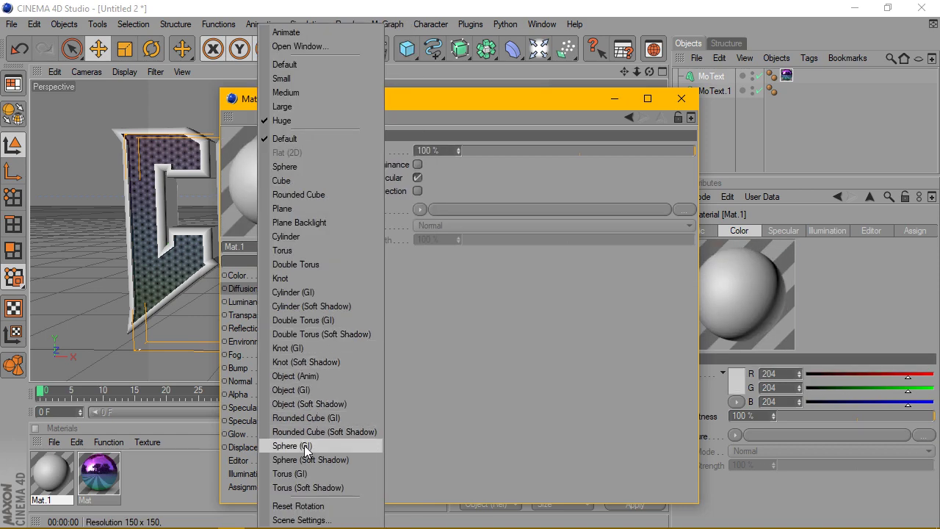
pyautogui.click(309, 472)
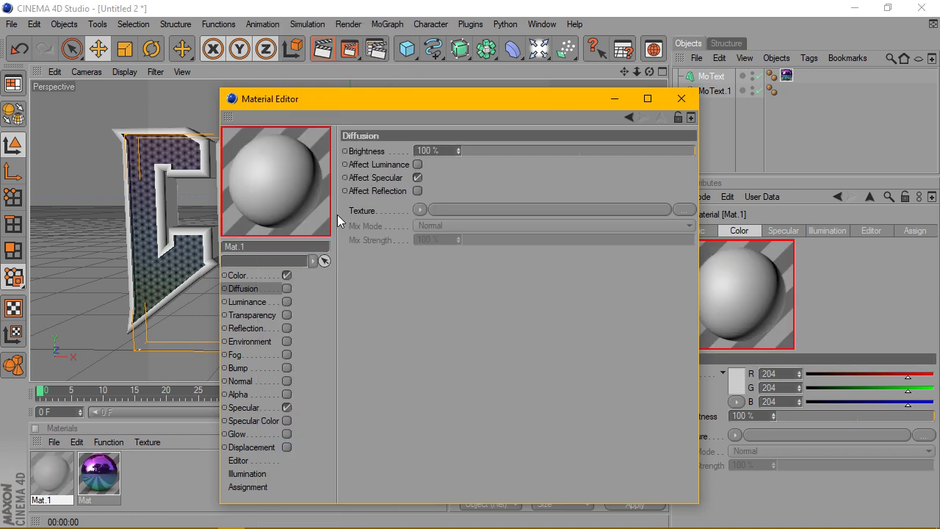
# Set Mat.1's Color to a golden orange, RGB 255, 195, 2.
pyautogui.click(257, 275)
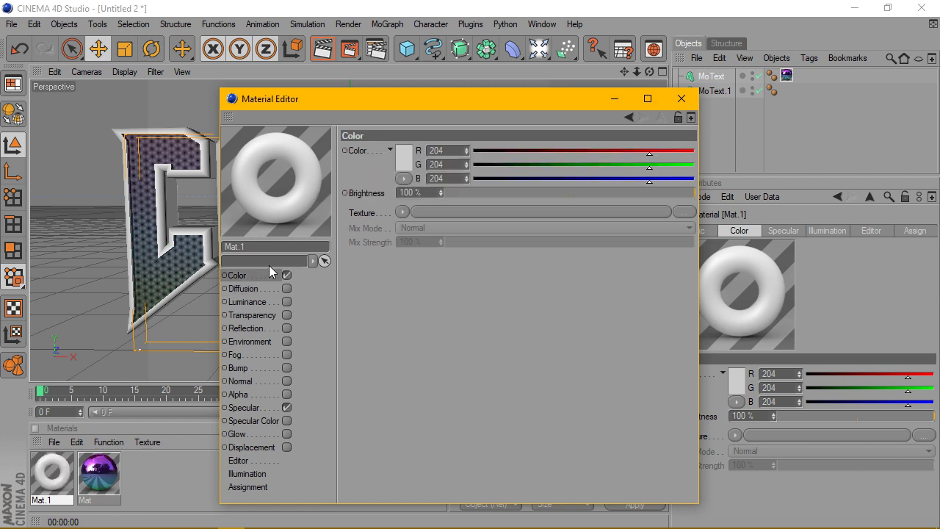
pyautogui.click(405, 155)
pyautogui.click(394, 98)
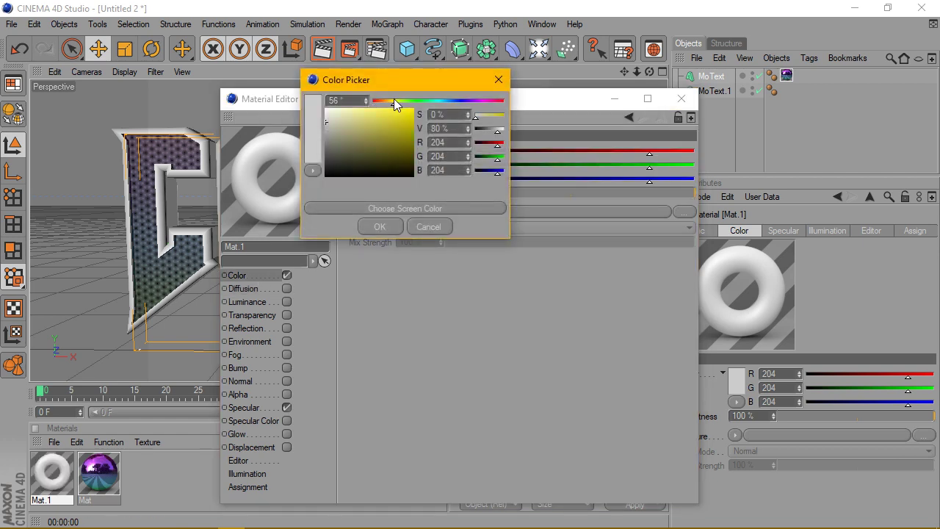
pyautogui.moveTo(392, 105); pyautogui.dragTo(387, 99)
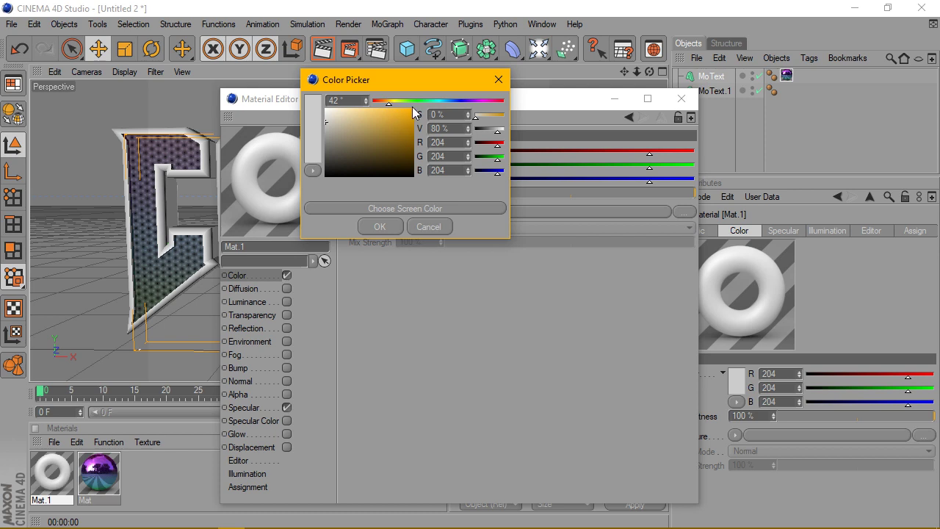
pyautogui.click(414, 111)
pyautogui.click(397, 113)
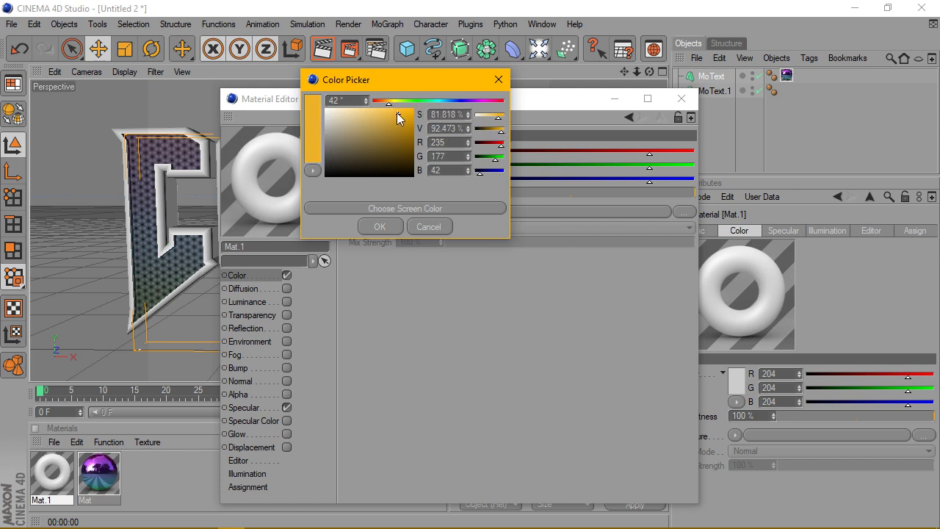
pyautogui.click(387, 102)
pyautogui.click(388, 101)
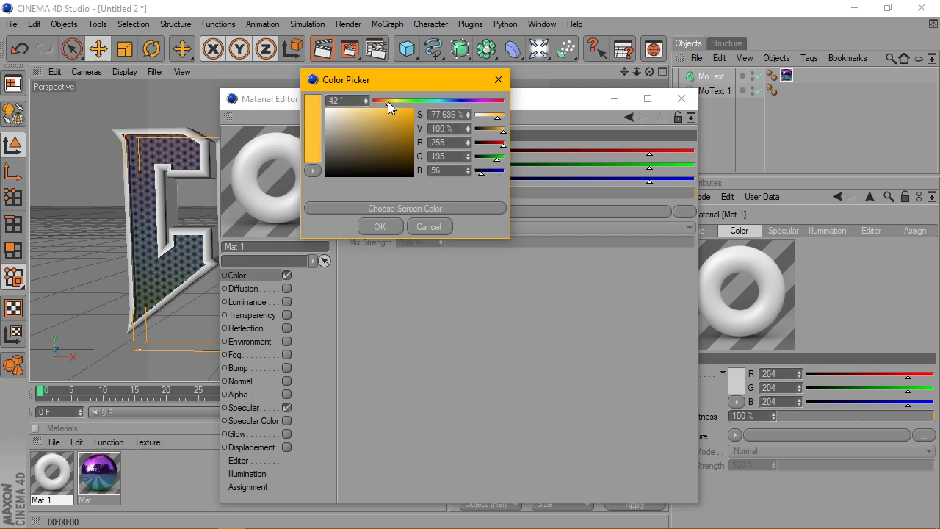
pyautogui.moveTo(409, 110); pyautogui.dragTo(412, 113)
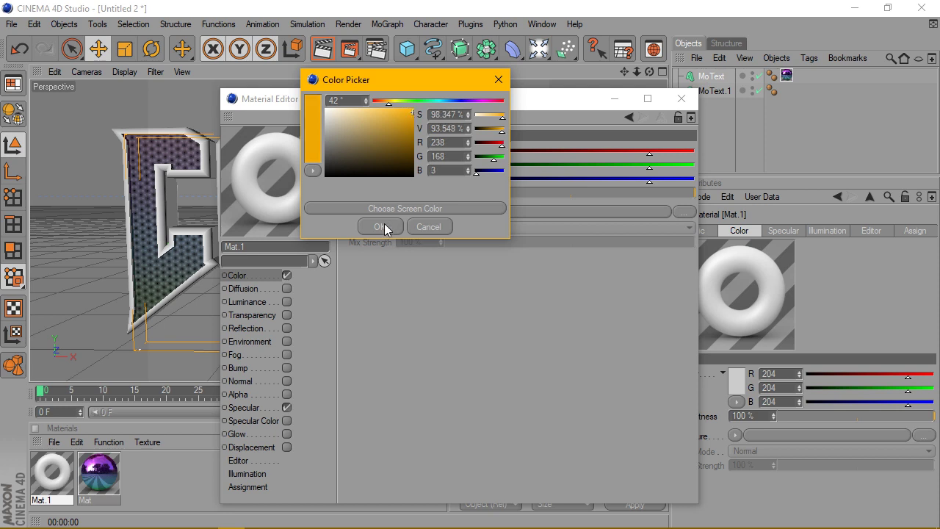
pyautogui.click(392, 101)
pyautogui.click(391, 100)
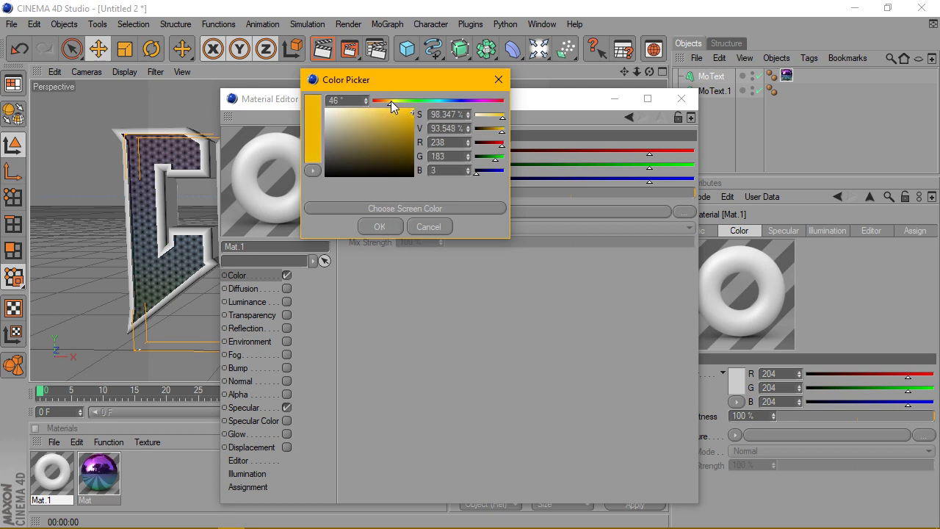
pyautogui.moveTo(411, 110); pyautogui.dragTo(413, 98)
pyautogui.click(374, 234)
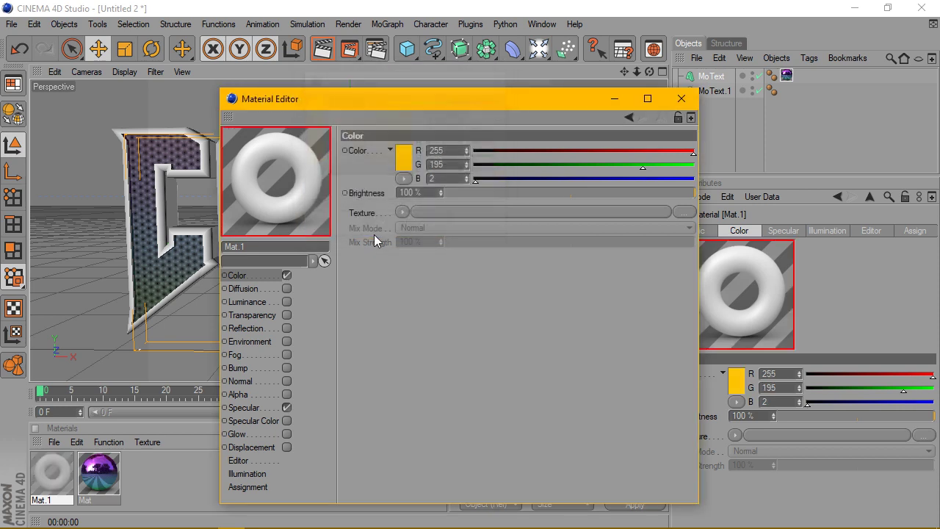
# Enable Diffusion and Reflection on Mat.1, tinting the reflection light yellow.
pyautogui.click(287, 288)
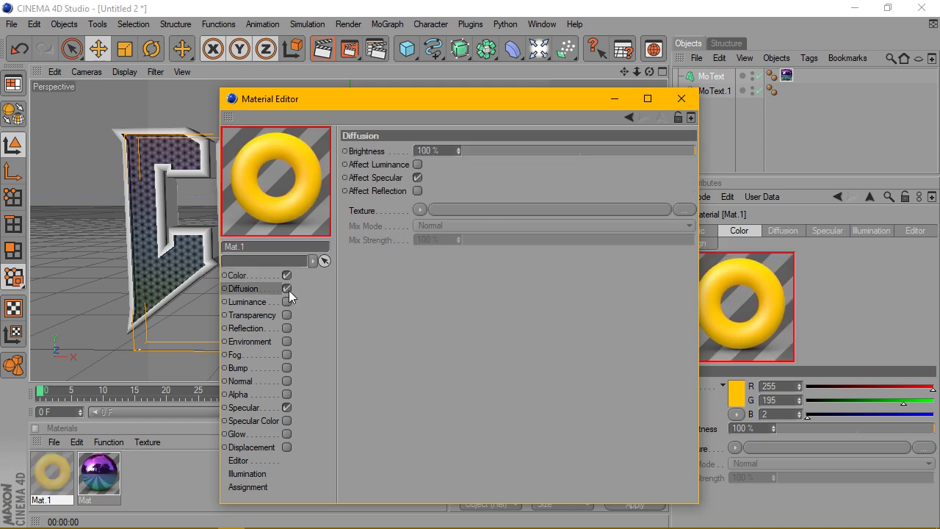
pyautogui.click(288, 329)
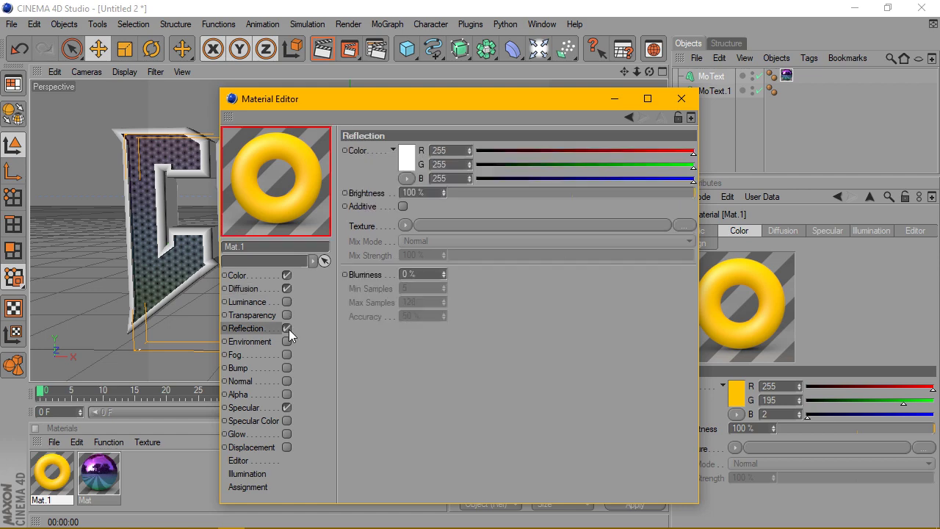
pyautogui.click(406, 160)
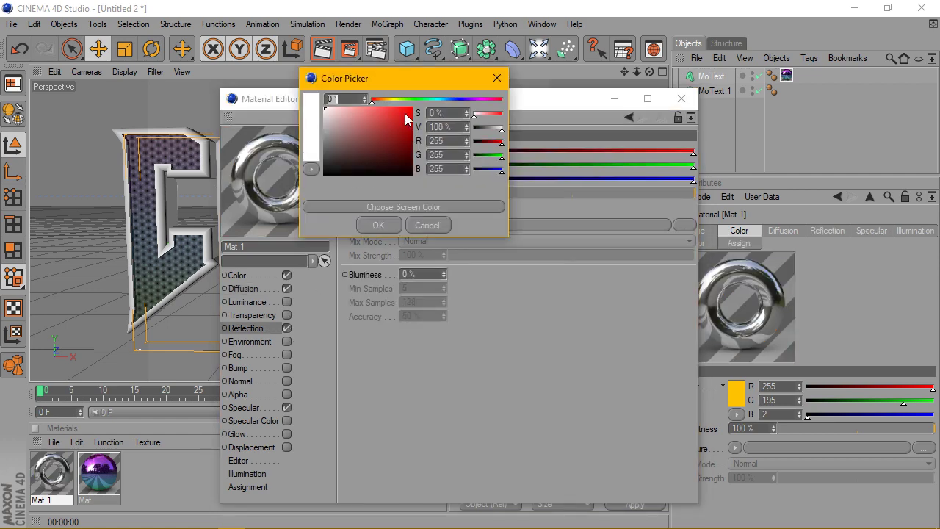
pyautogui.click(388, 98)
pyautogui.moveTo(366, 102); pyautogui.dragTo(365, 104)
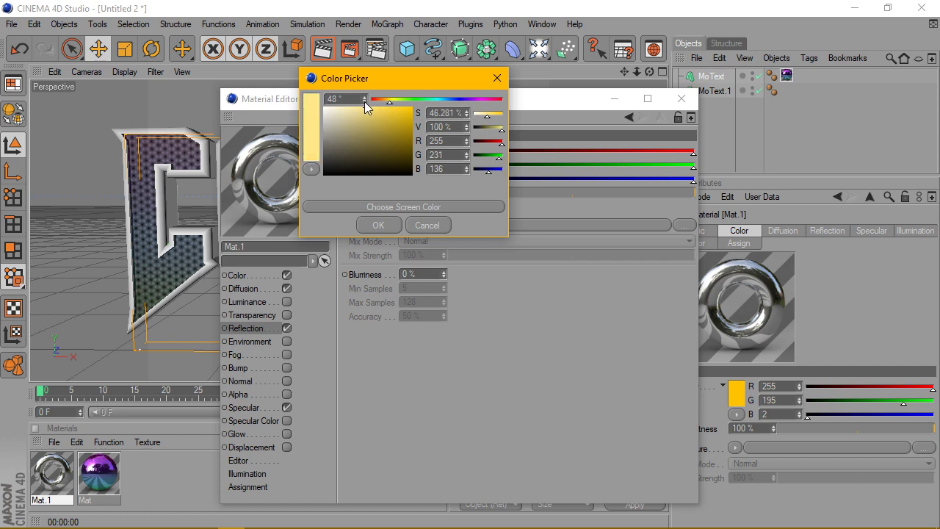
pyautogui.click(387, 100)
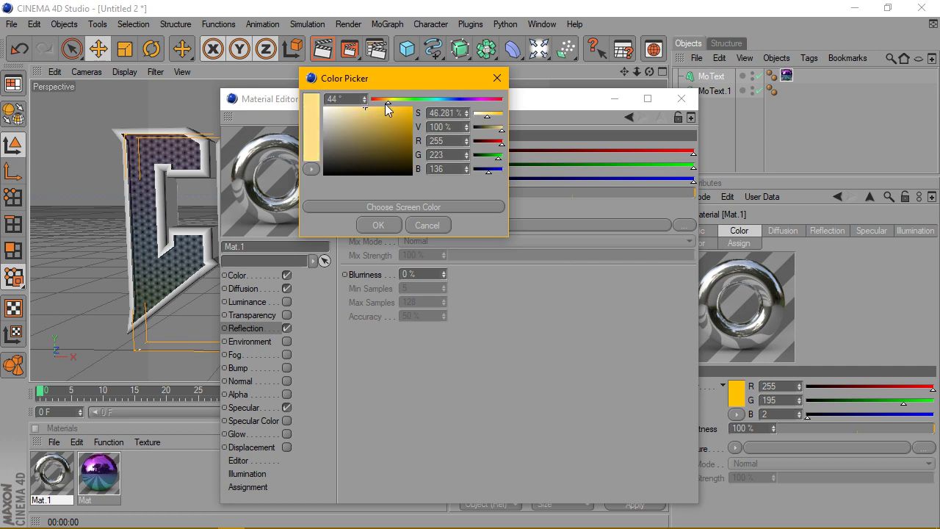
pyautogui.click(379, 225)
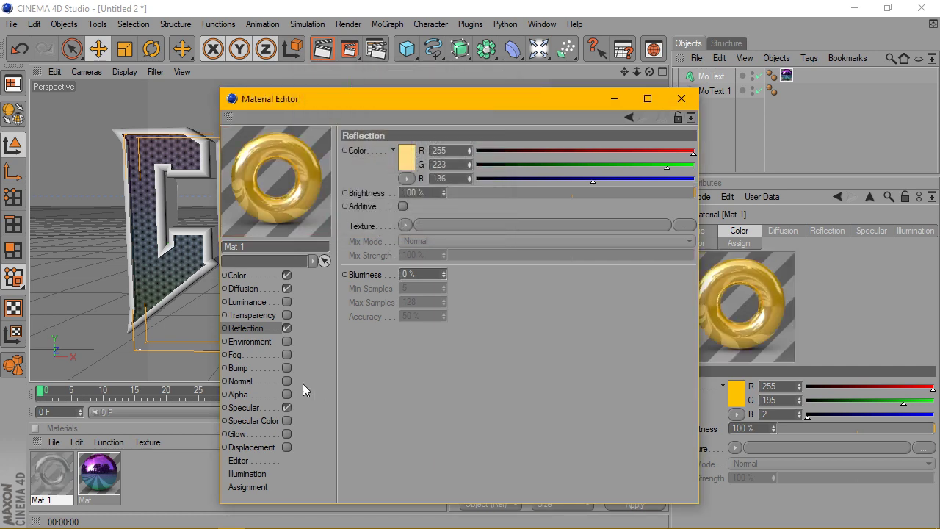
# Set Specular Mode to Metal with a cream Specular Color (255, 252, 231), then close the editor.
pyautogui.click(254, 407)
pyautogui.click(441, 196)
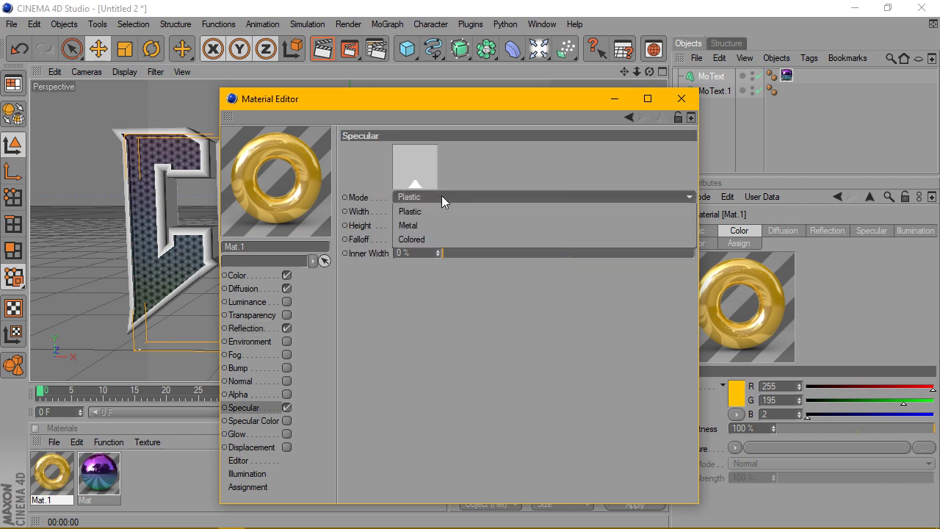
pyautogui.click(431, 224)
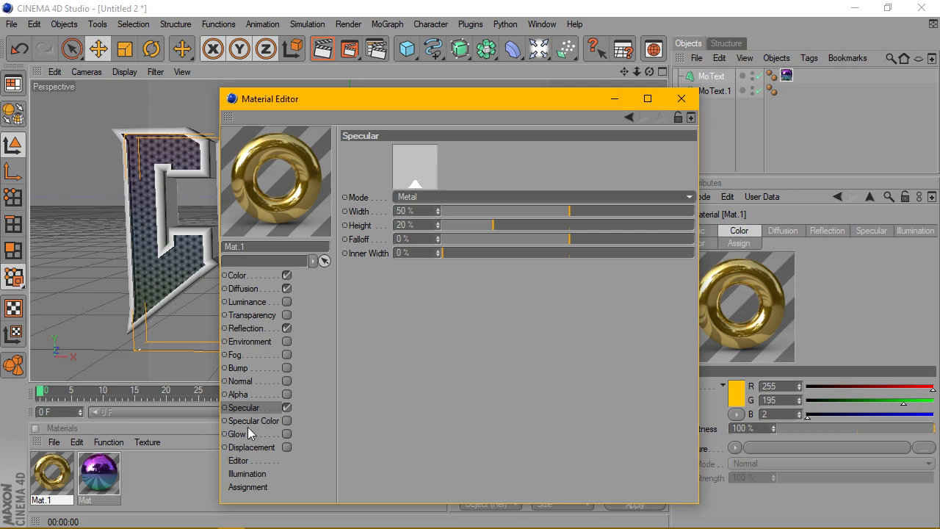
pyautogui.click(281, 421)
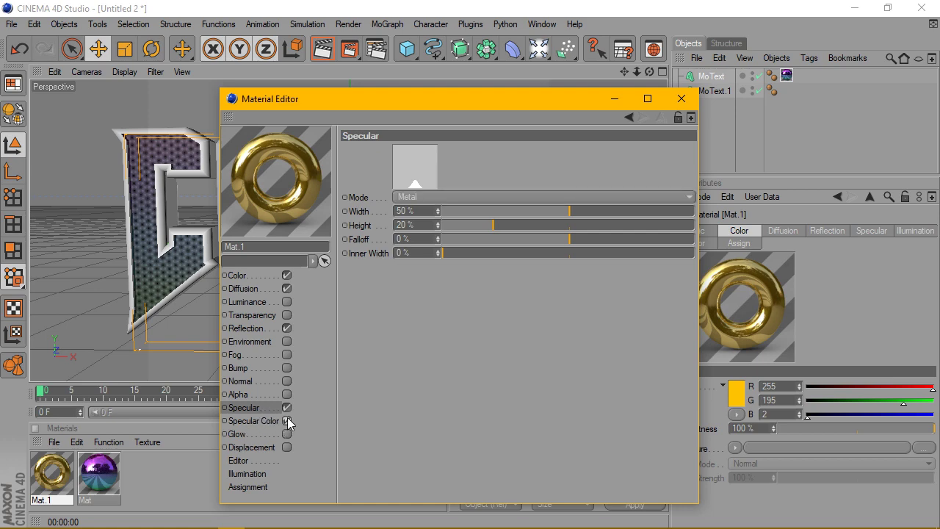
pyautogui.click(408, 162)
pyautogui.click(392, 96)
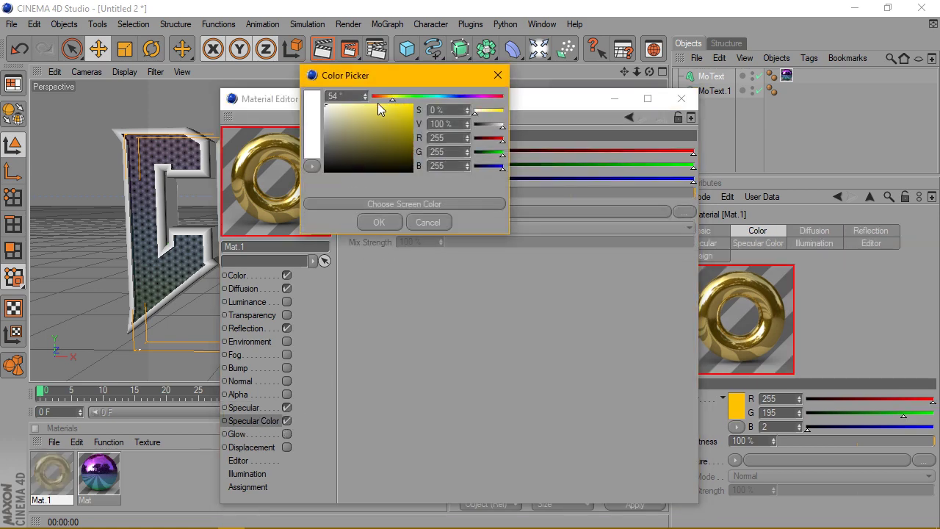
pyautogui.moveTo(377, 103); pyautogui.dragTo(332, 99)
pyautogui.click(362, 222)
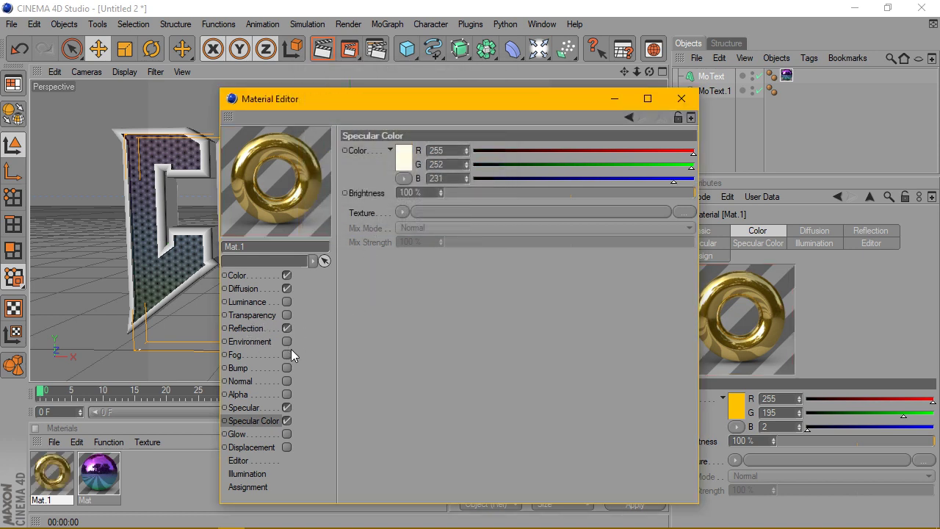
pyautogui.click(681, 99)
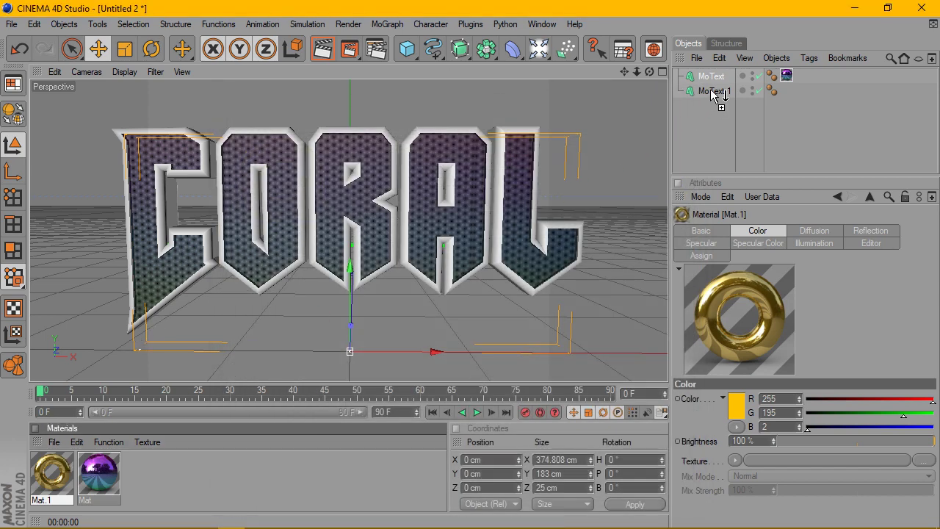
# Apply gold Mat.1 to MoText.1 and check it with a render.
pyautogui.moveTo(570, 196); pyautogui.dragTo(716, 92)
pyautogui.click(316, 51)
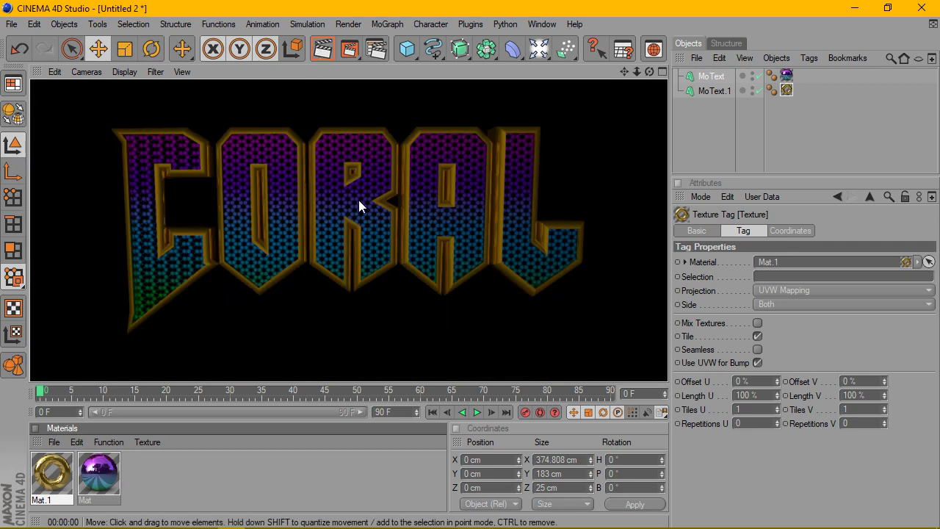
pyautogui.click(646, 73)
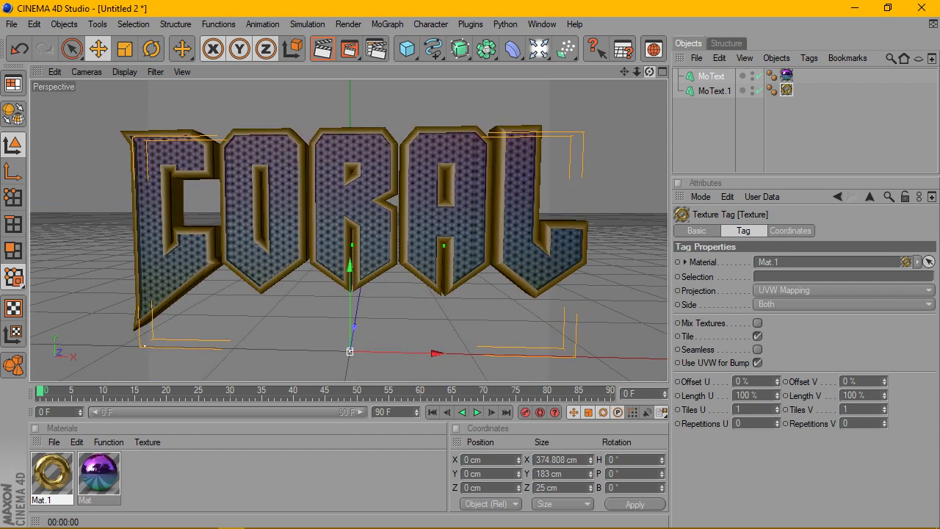
# Add a Sky object with a Compositing tag set to not Seen by Camera.
pyautogui.click(538, 48)
pyautogui.click(562, 194)
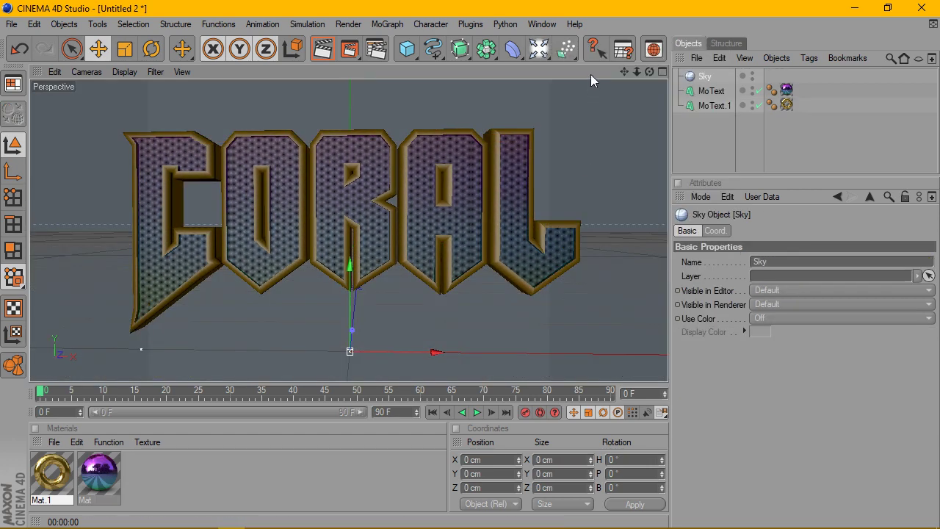
pyautogui.rightClick(697, 76)
pyautogui.moveTo(746, 48)
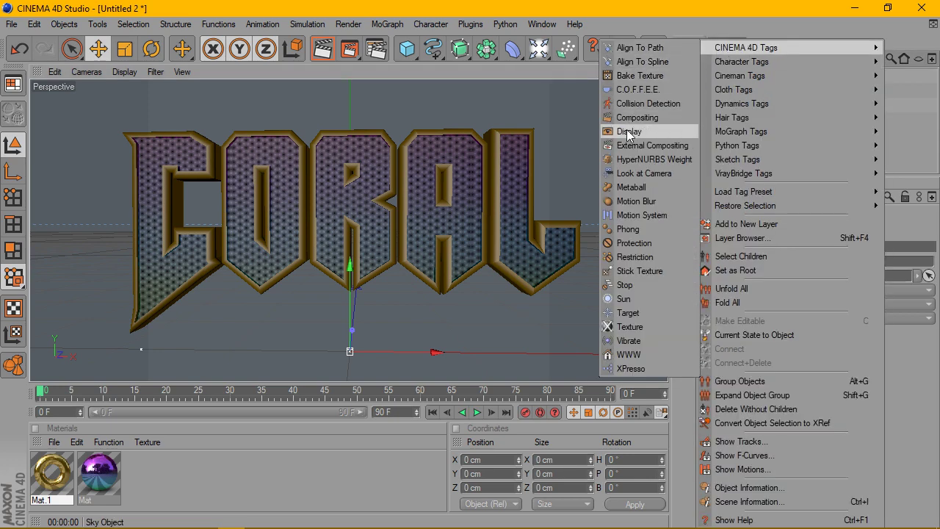
pyautogui.click(635, 118)
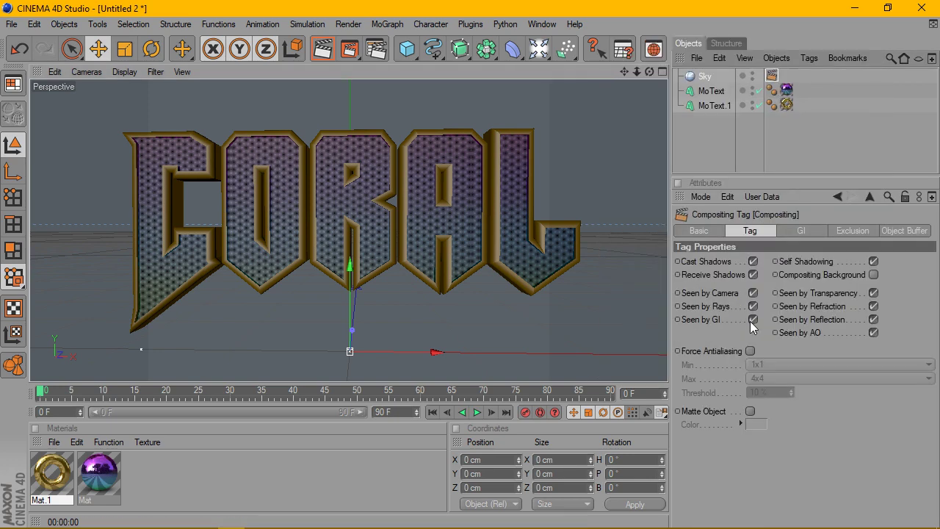
pyautogui.click(753, 293)
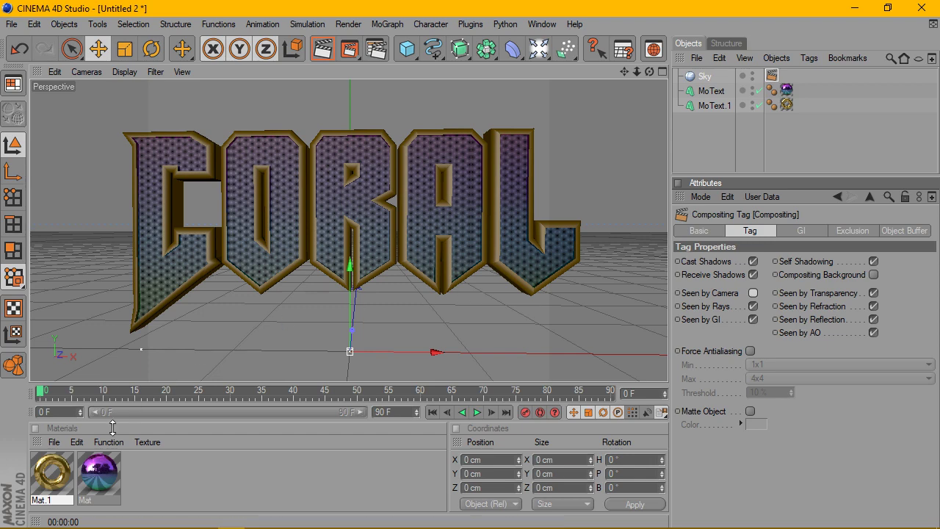
pyautogui.click(108, 470)
pyautogui.doubleClick(108, 470)
# Copy the Tiles shader from the Mat material's Diffusion texture.
pyautogui.click(247, 277)
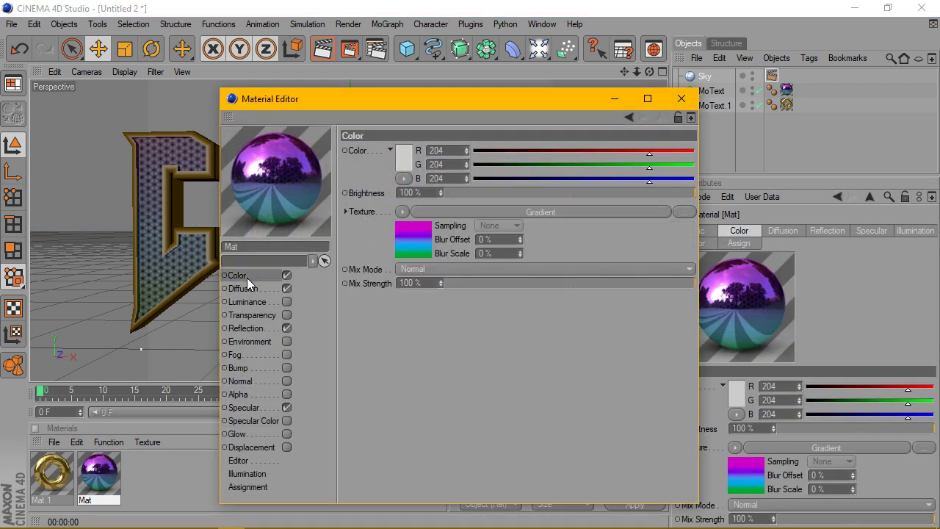
pyautogui.click(247, 289)
pyautogui.click(405, 210)
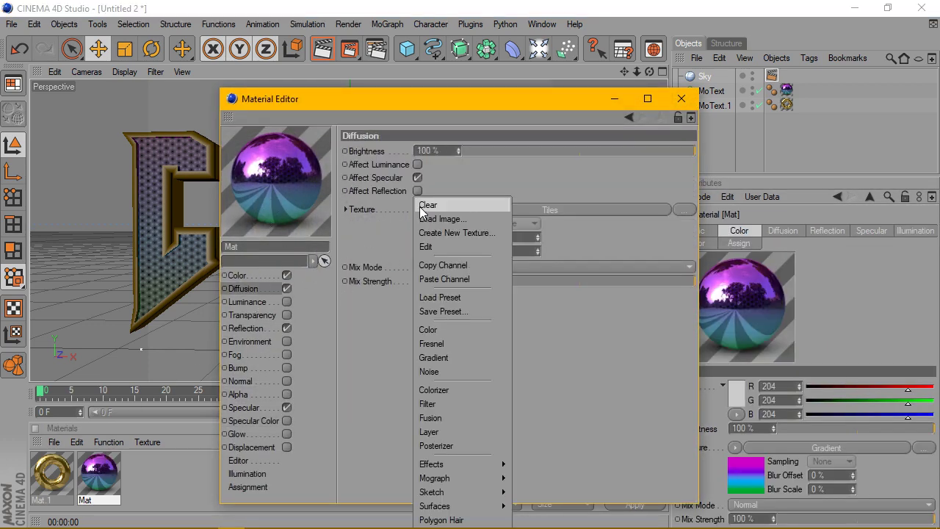
pyautogui.click(443, 265)
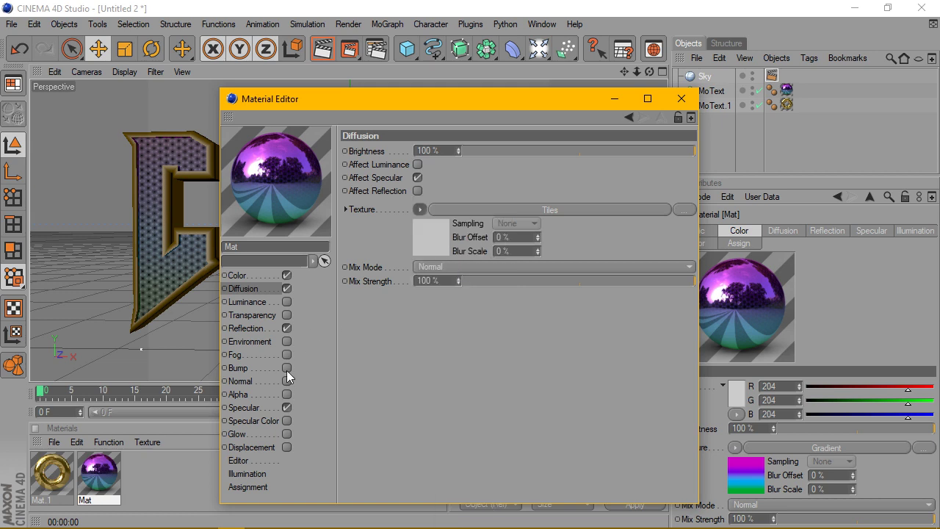
# Enable Mat's Bump with the pasted Tiles texture at -35% strength, then render a preview.
pyautogui.click(287, 368)
pyautogui.click(394, 184)
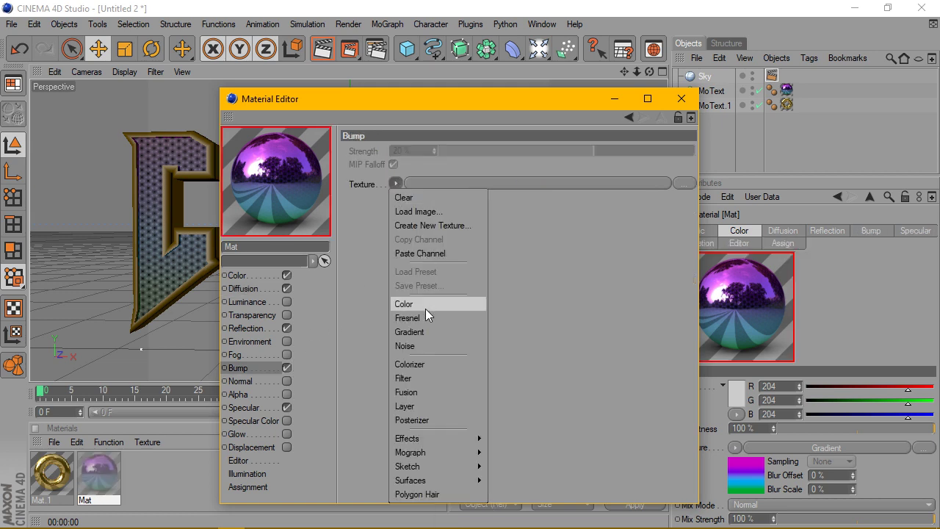
pyautogui.click(428, 253)
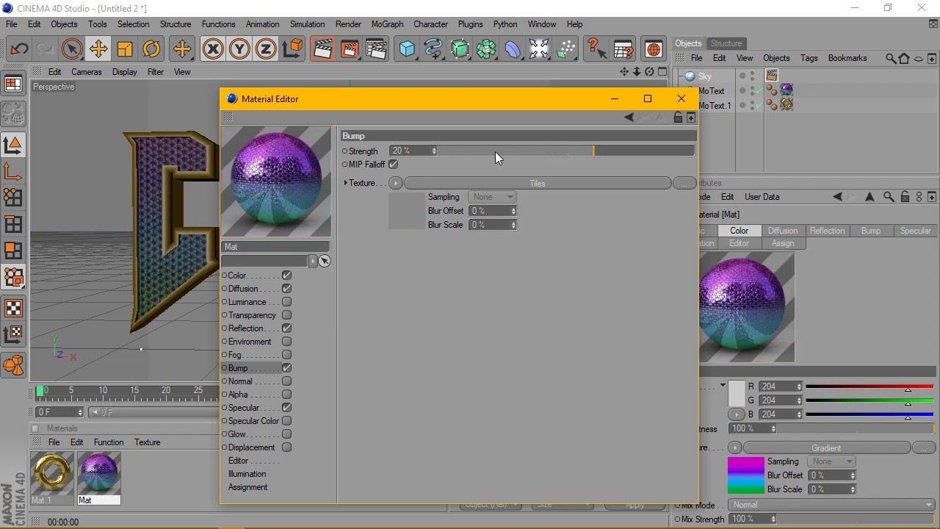
pyautogui.moveTo(434, 151); pyautogui.dragTo(393, 150)
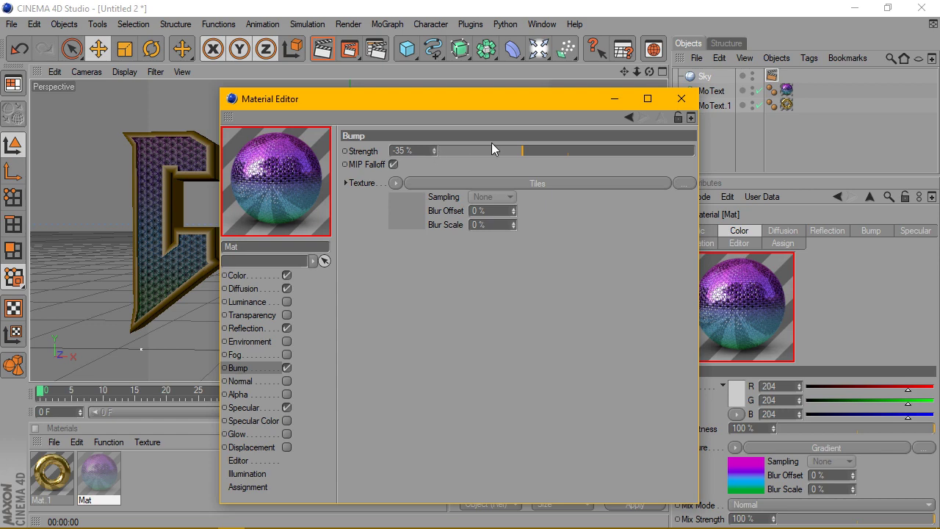
pyautogui.click(681, 100)
pyautogui.click(325, 57)
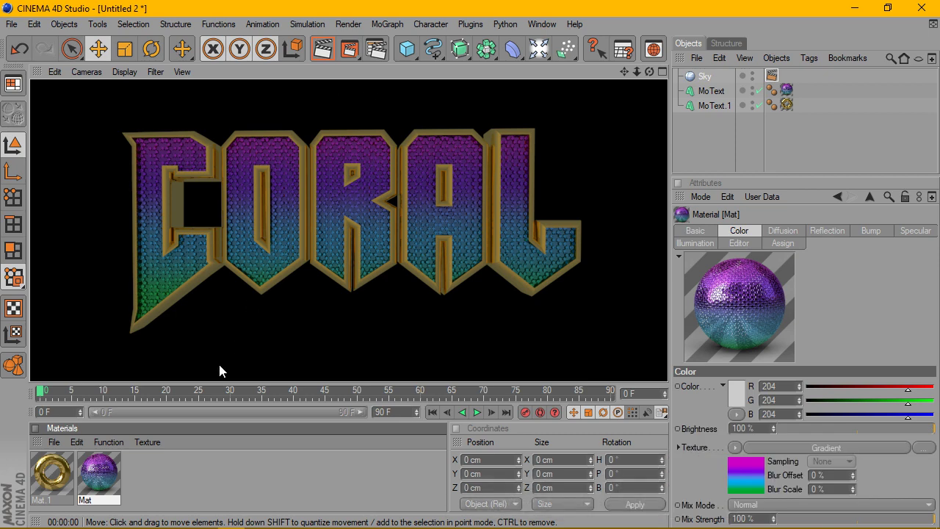
# Create a new material Mat.2 with Color and Specular off and Luminance on.
pyautogui.doubleClick(199, 454)
pyautogui.doubleClick(55, 470)
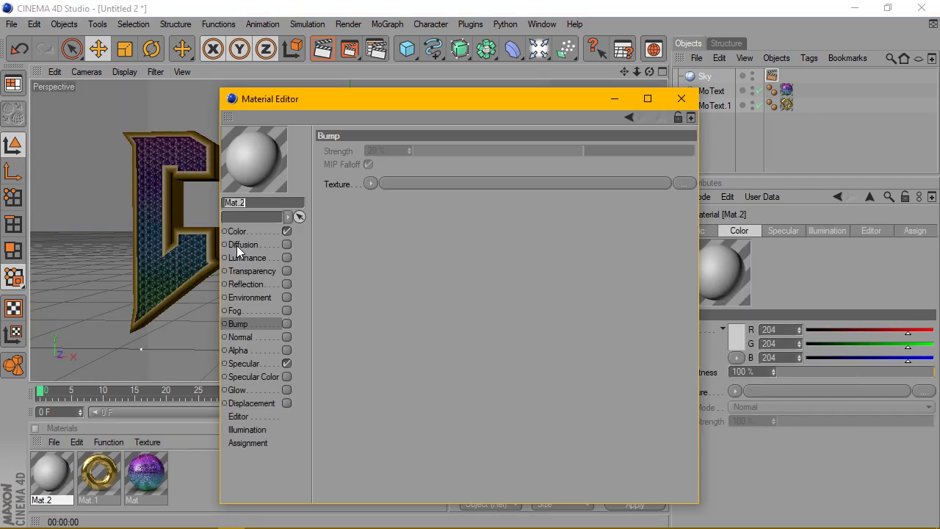
pyautogui.click(286, 232)
pyautogui.click(286, 363)
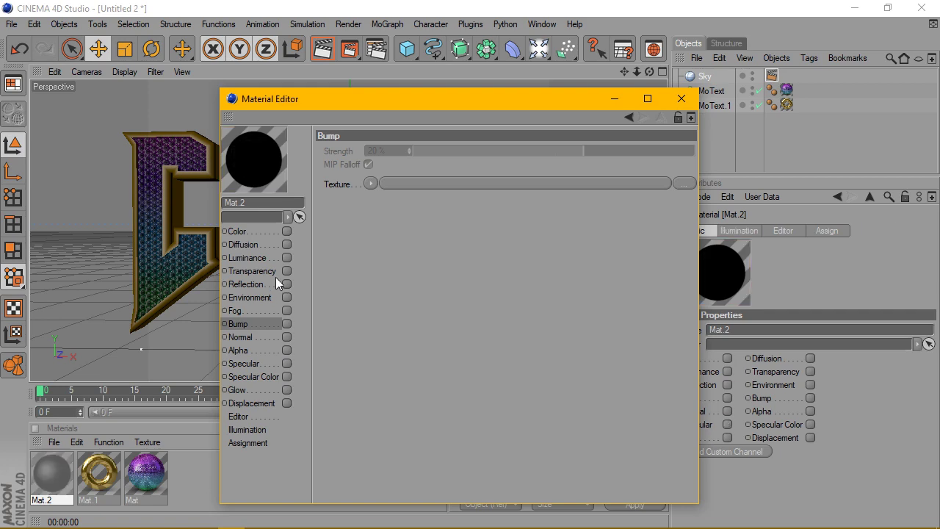
pyautogui.click(287, 257)
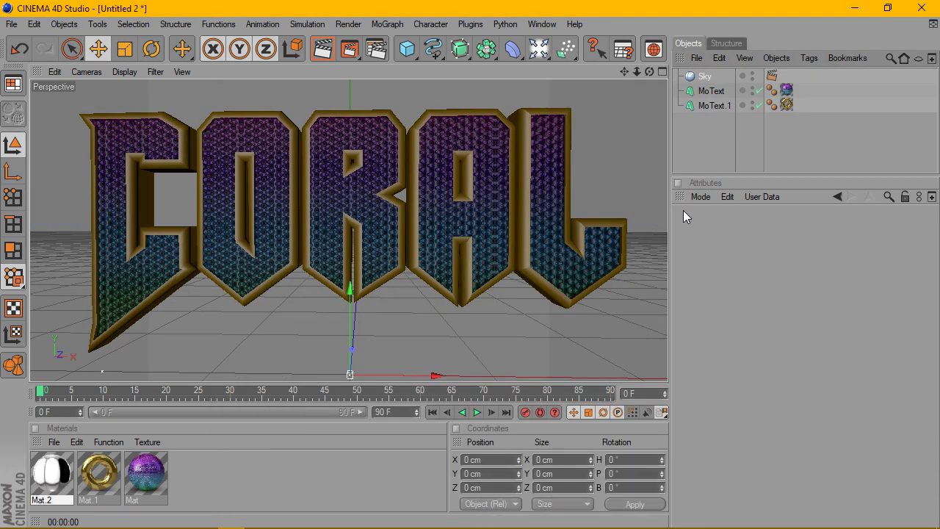
# Raise Mat's Bump strength to 11% and apply Mat.2 to the Sky object.
pyautogui.doubleClick(153, 489)
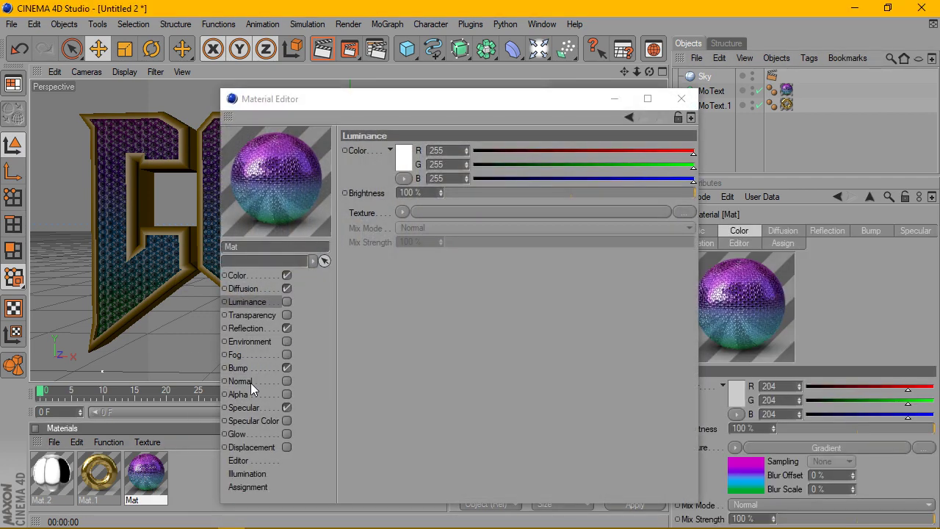
pyautogui.click(247, 369)
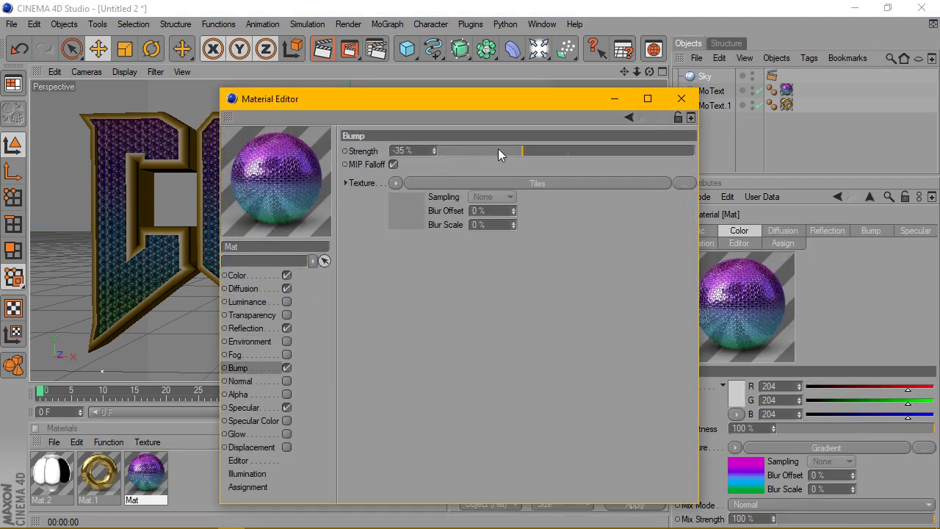
pyautogui.moveTo(499, 153); pyautogui.dragTo(582, 145)
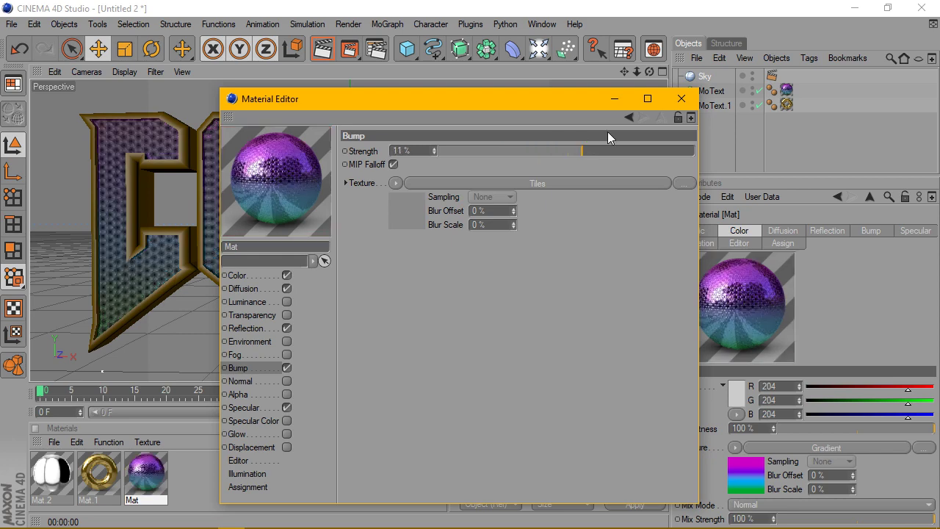
pyautogui.click(696, 99)
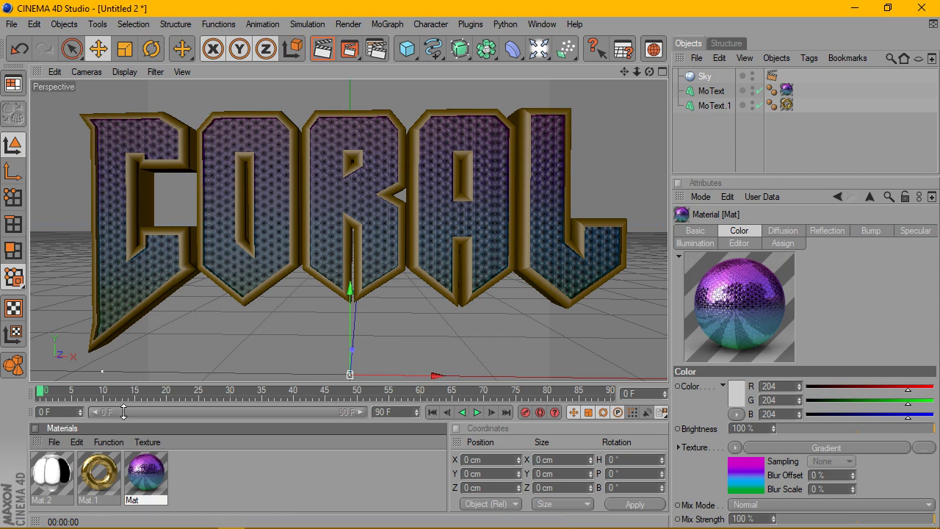
pyautogui.moveTo(63, 472)
pyautogui.mouseDown()
pyautogui.moveTo(716, 87)
pyautogui.moveTo(710, 76)
pyautogui.mouseUp()
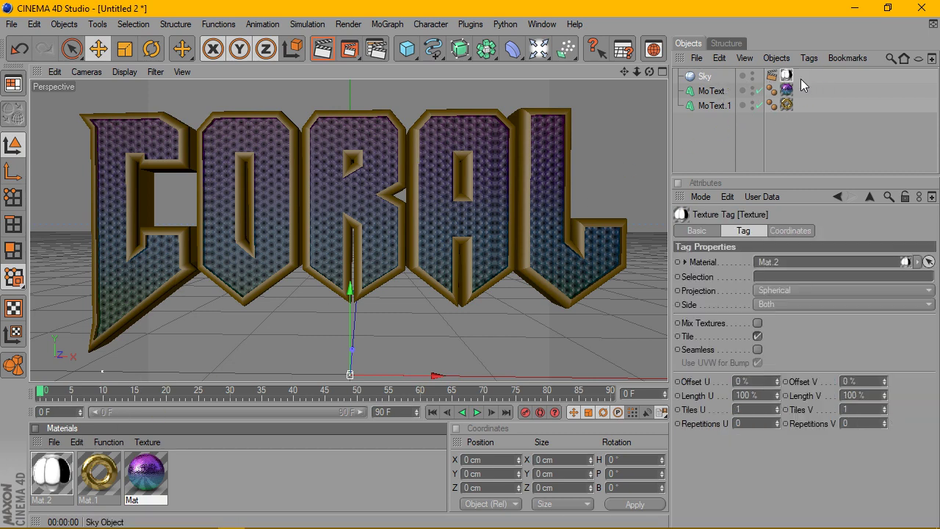
# Set the Sky's Mat.2 texture projection to Cubic and render previews of the CORAL text.
pyautogui.click(777, 292)
pyautogui.click(769, 346)
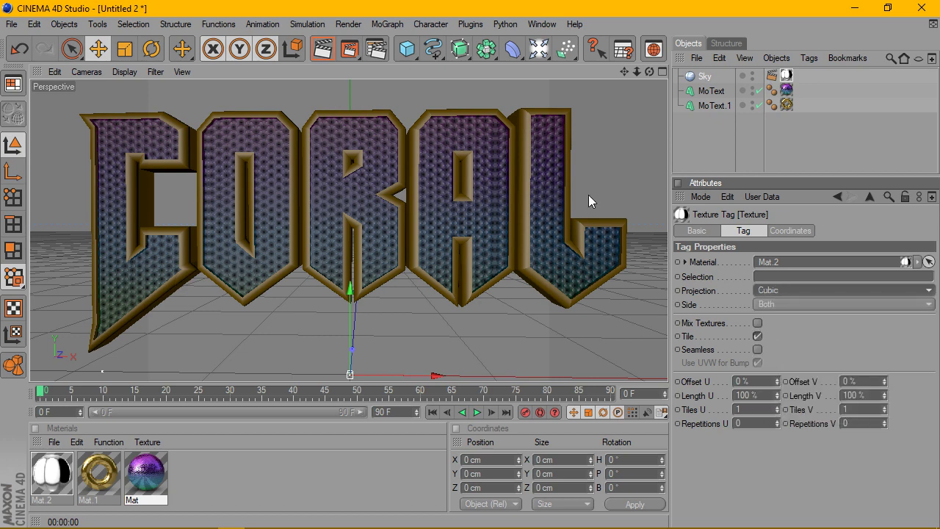
pyautogui.click(324, 50)
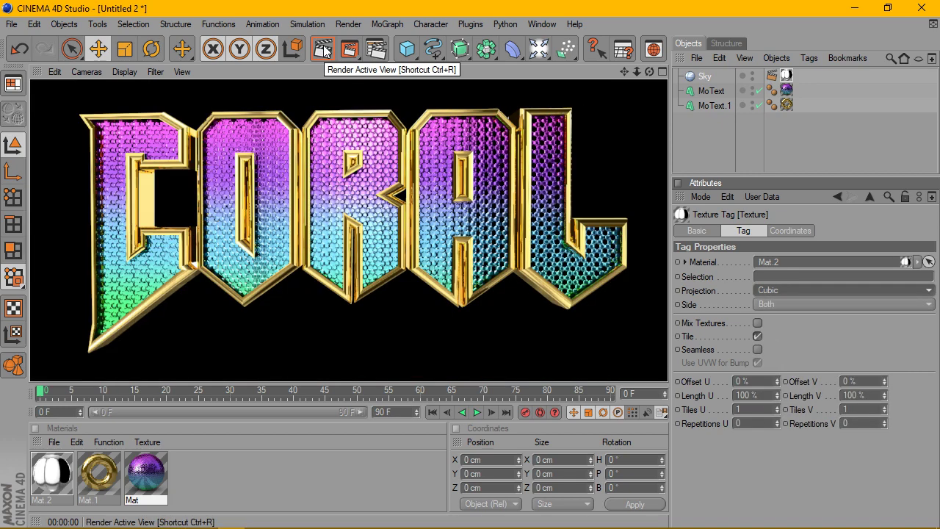
pyautogui.click(510, 147)
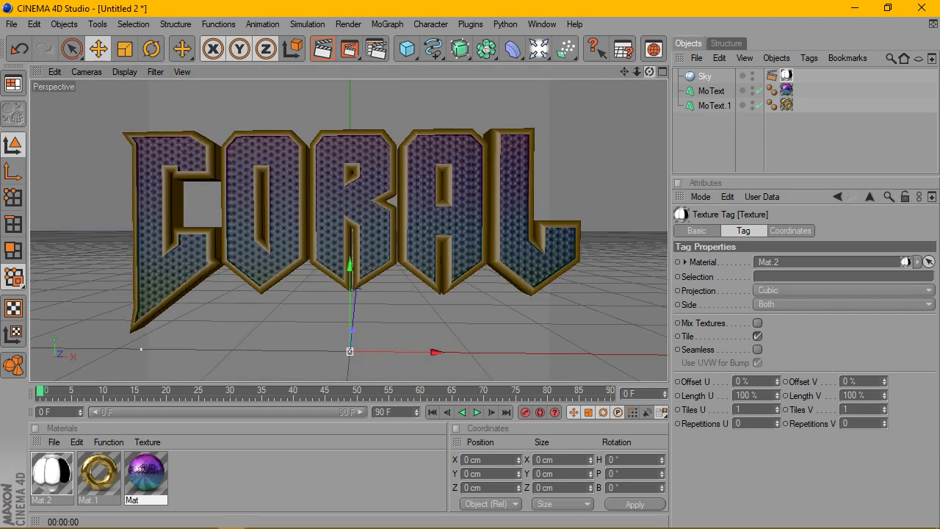
pyautogui.click(330, 52)
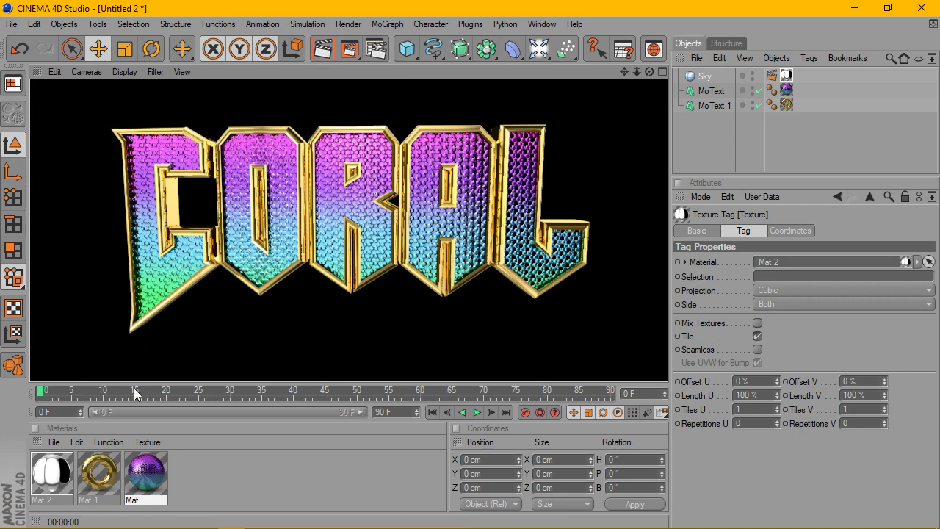
# Review Mat.2's Luminance settings, then set Mat's Tiles Color 2 to black.
pyautogui.doubleClick(52, 476)
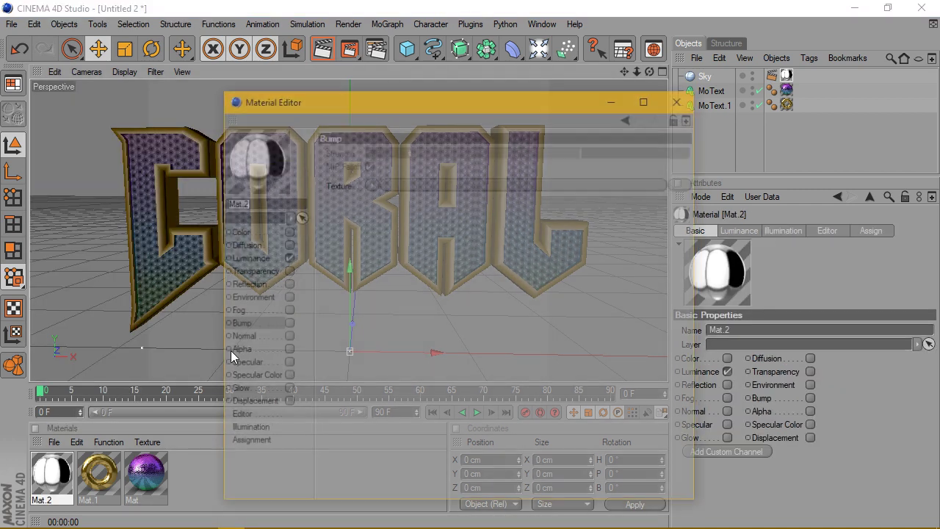
pyautogui.click(246, 258)
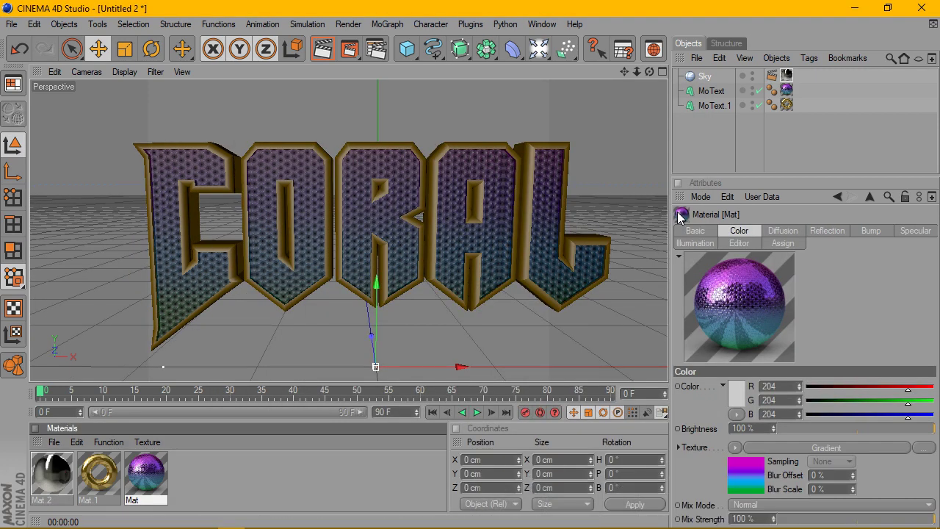
pyautogui.doubleClick(158, 465)
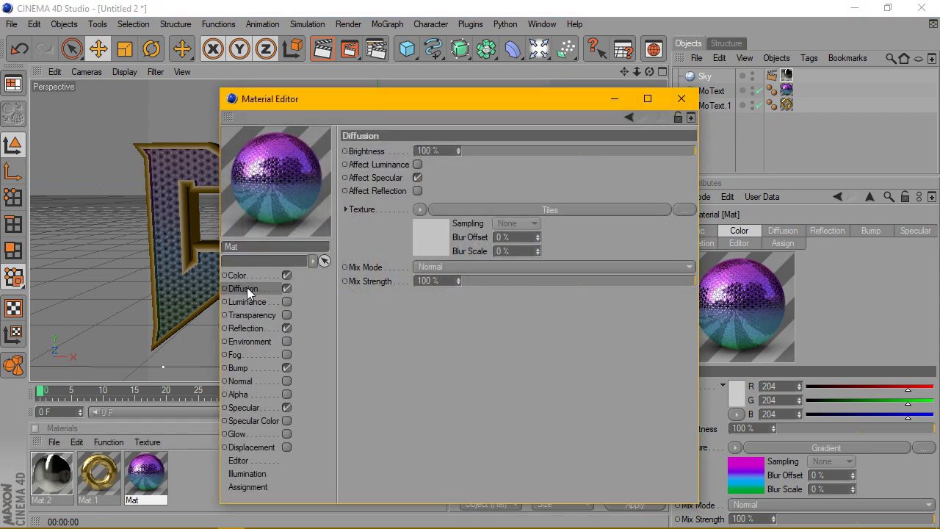
pyautogui.click(426, 238)
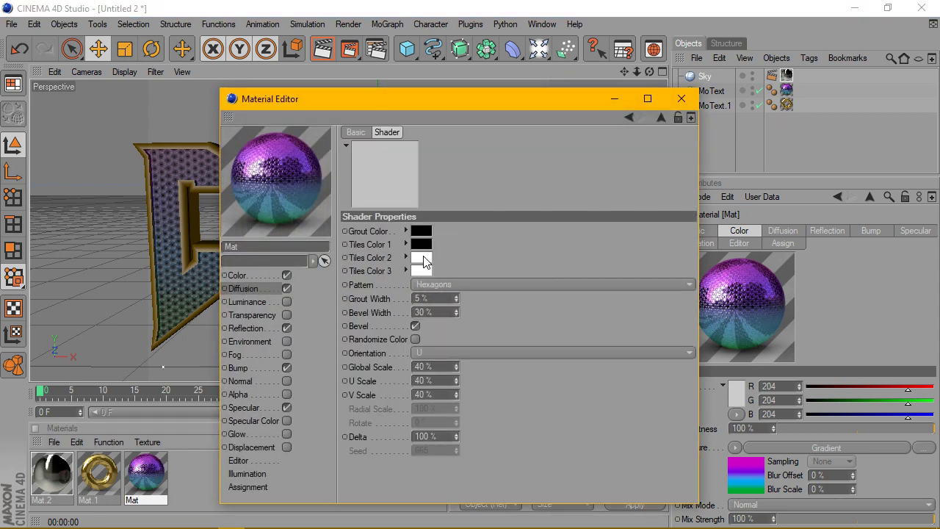
pyautogui.click(424, 262)
pyautogui.moveTo(379, 245); pyautogui.dragTo(360, 283)
pyautogui.click(394, 326)
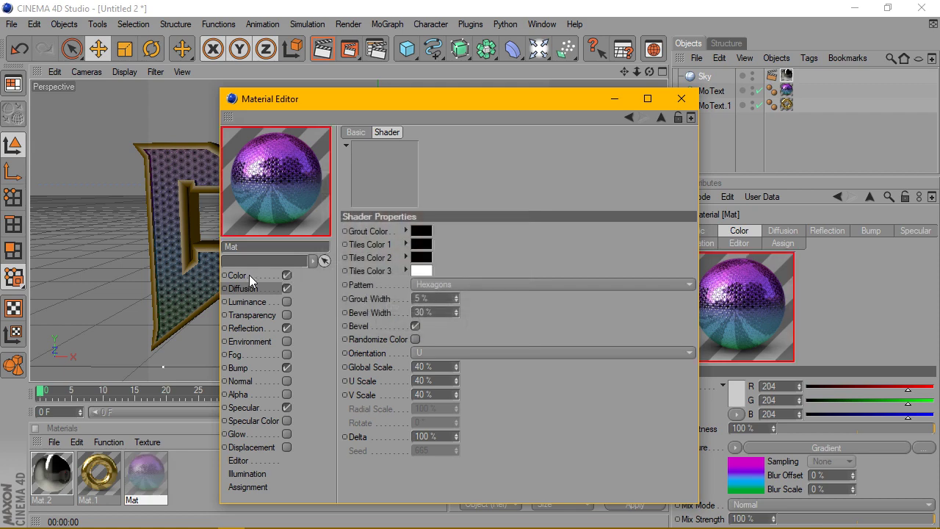
# Re-copy the updated Tiles shader from Mat's Diffusion into its Bump channel and close the editor.
pyautogui.click(247, 288)
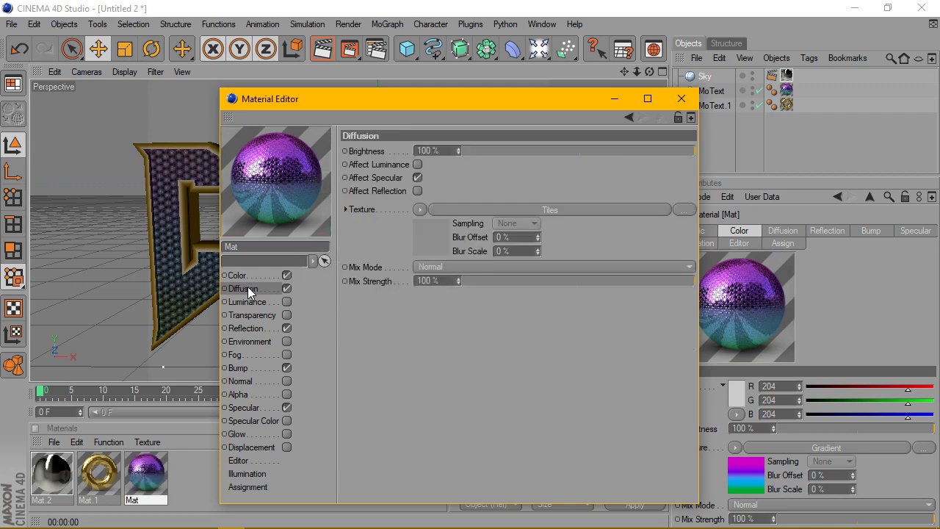
pyautogui.click(418, 210)
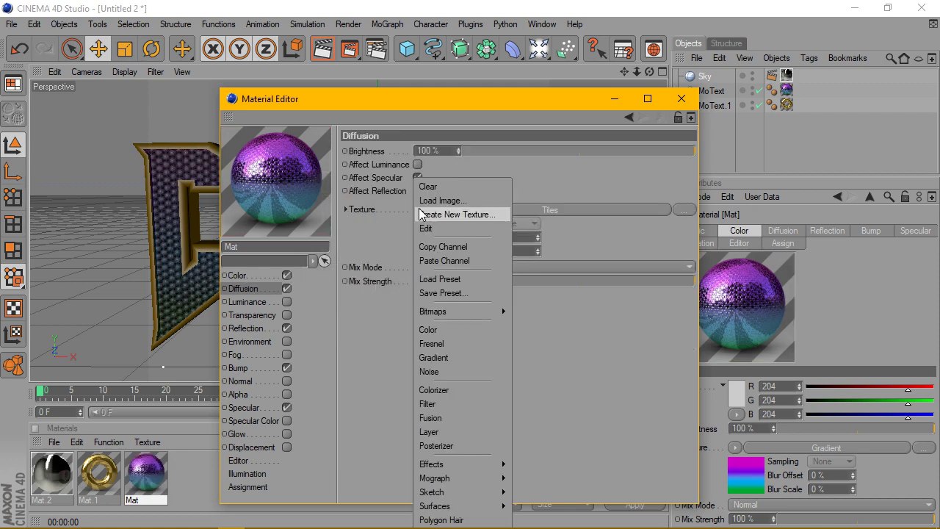
pyautogui.click(445, 249)
pyautogui.click(244, 368)
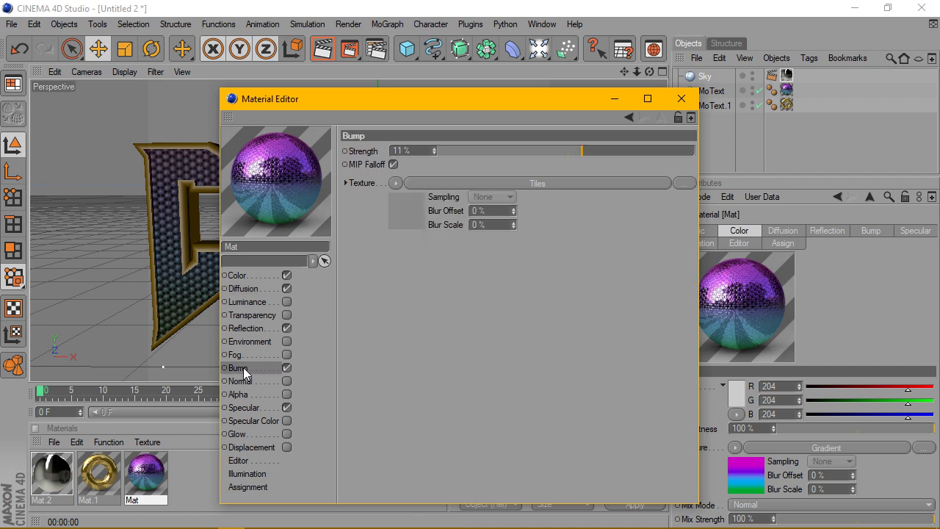
pyautogui.click(396, 183)
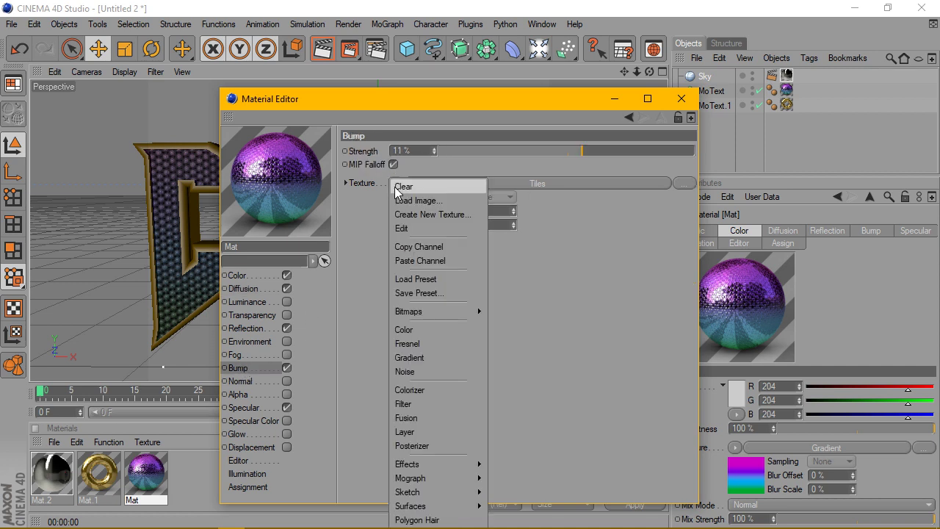
pyautogui.click(426, 260)
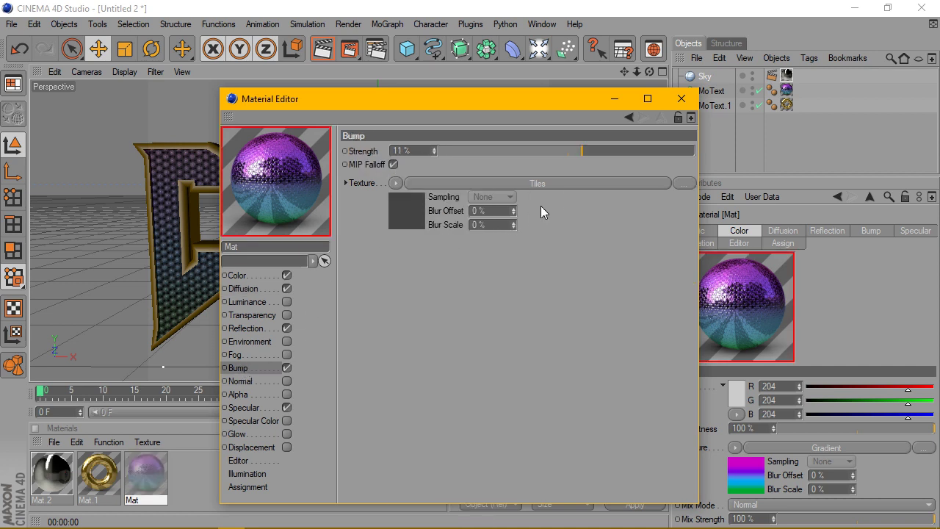
pyautogui.click(682, 99)
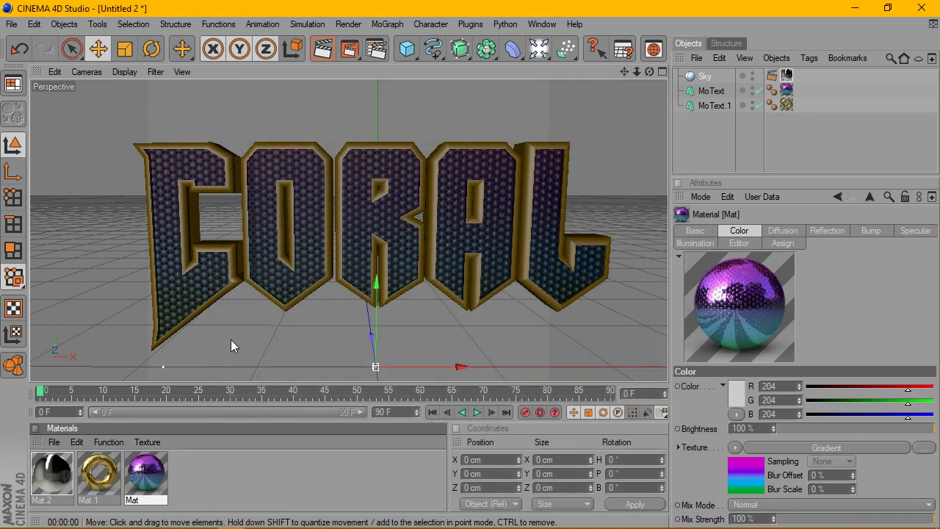
# Apply Mat.2 to the Sky object and render CORAL previews.
pyautogui.moveTo(64, 464); pyautogui.dragTo(786, 78)
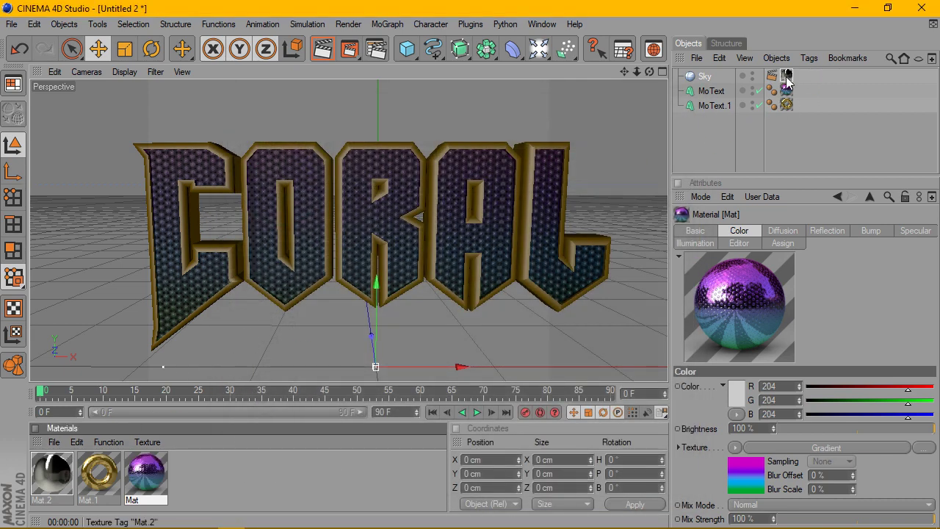
pyautogui.click(329, 53)
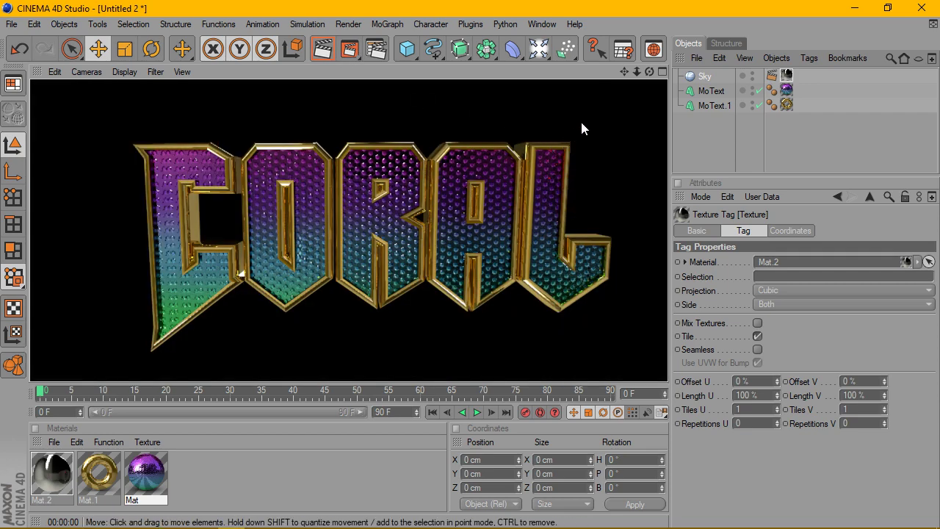
pyautogui.click(646, 84)
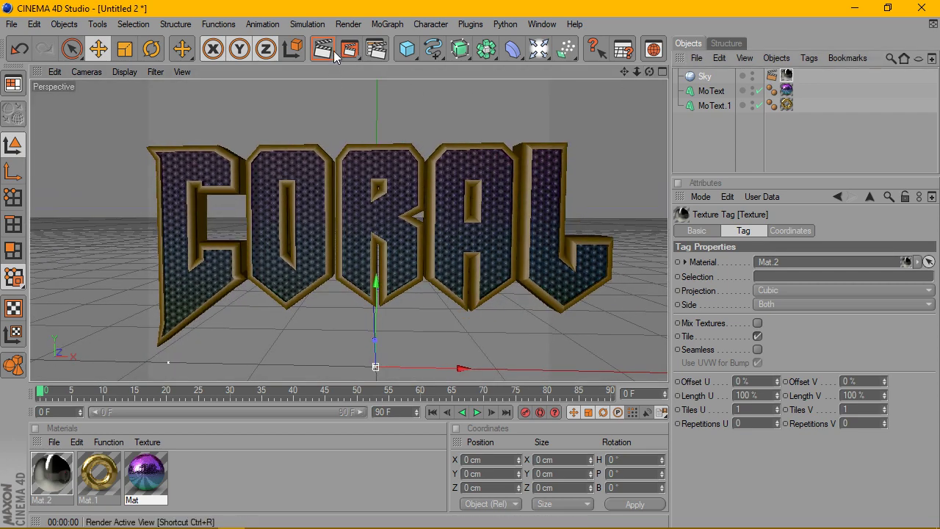
pyautogui.click(335, 53)
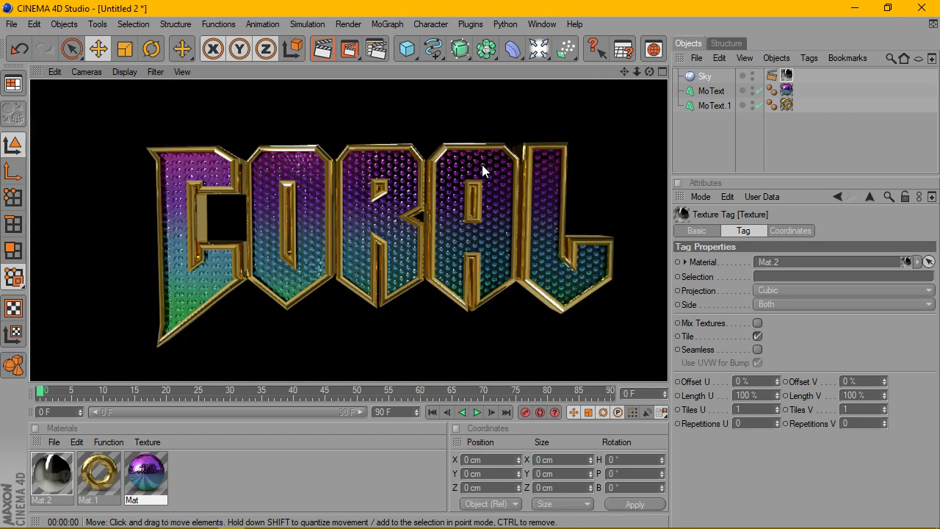
# Inspect Mat.2's Luminance HDRI texture and select its texture tag on Sky.
pyautogui.doubleClick(51, 474)
pyautogui.click(253, 258)
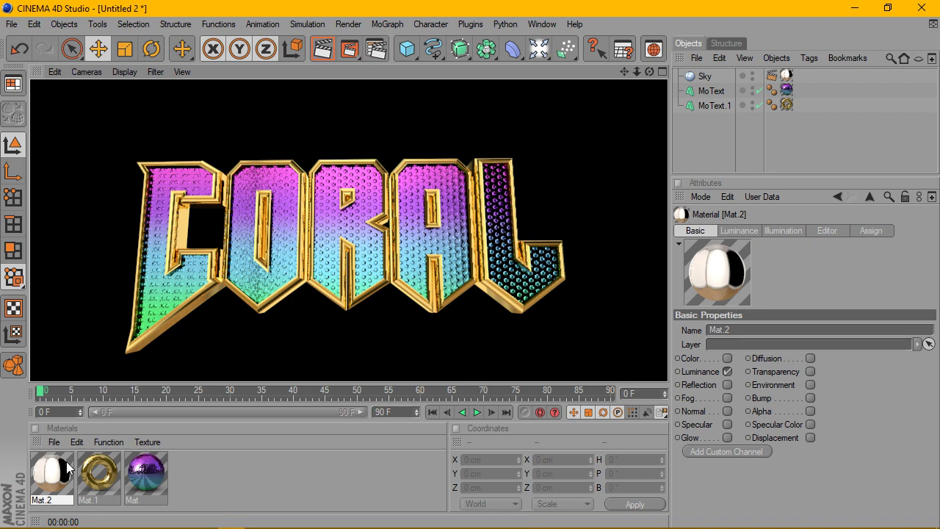
pyautogui.click(786, 76)
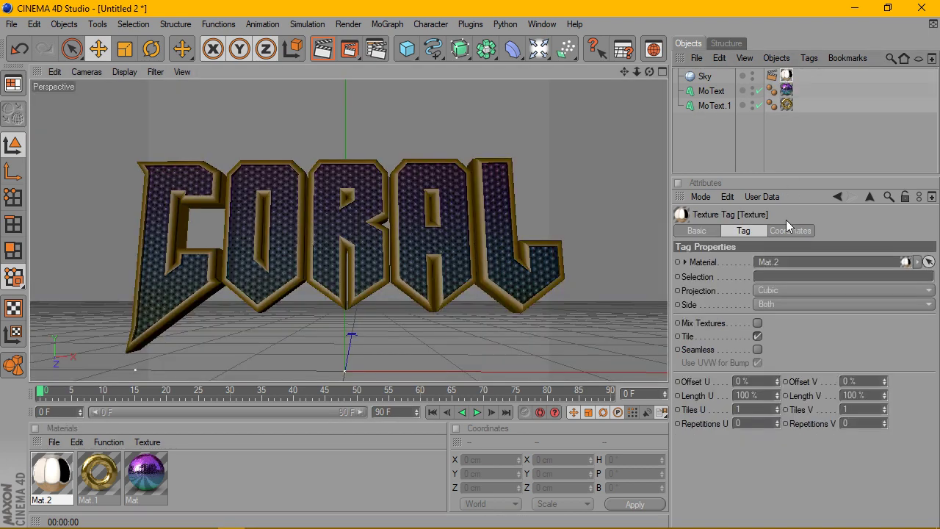
# Bring the camera closer to CORAL and lower Mat.2's luminance HDRI exposure to -0.68.
pyautogui.scroll(3, 532, 222)
pyautogui.scroll(-3, 534, 220)
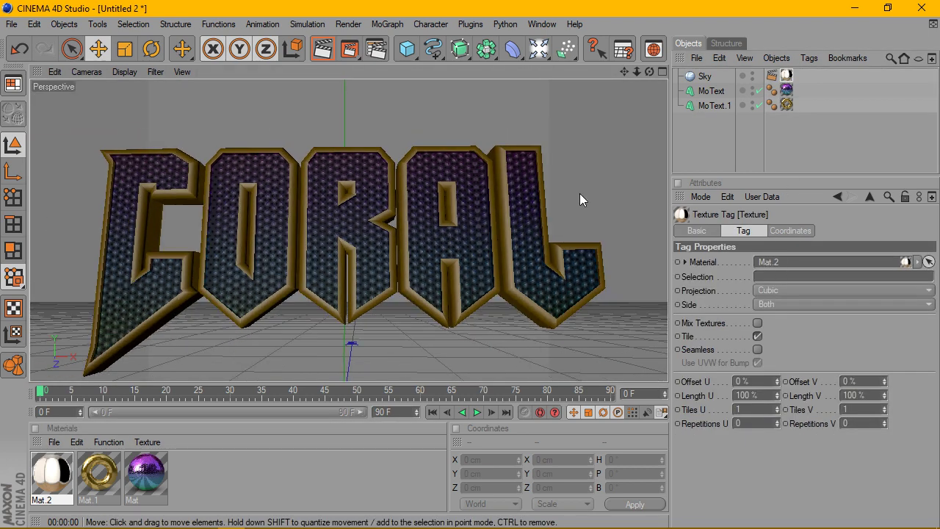
pyautogui.moveTo(652, 72); pyautogui.dragTo(661, 95)
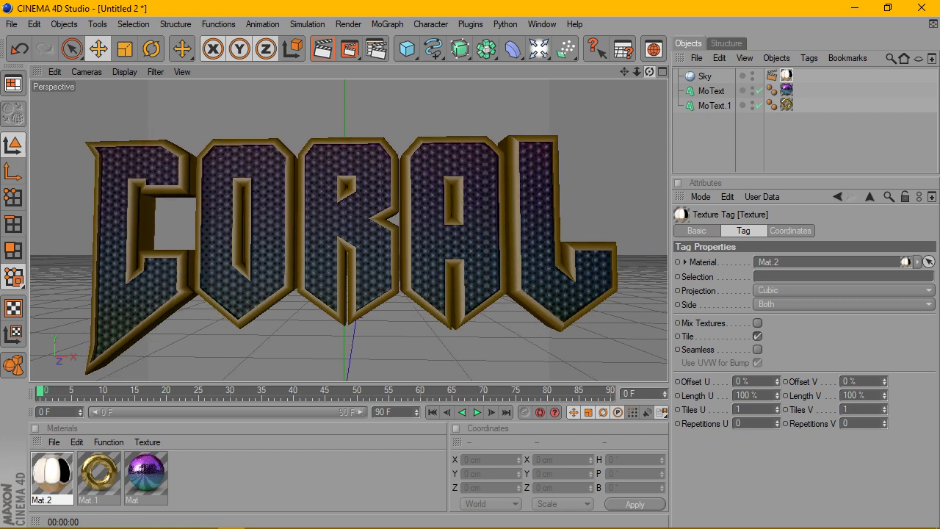
pyautogui.click(46, 468)
pyautogui.doubleClick(46, 467)
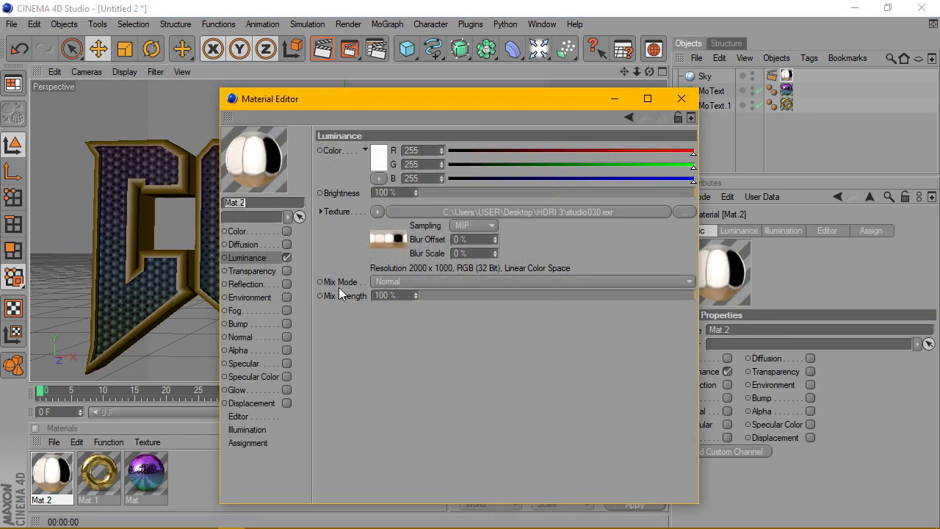
pyautogui.click(384, 242)
pyautogui.moveTo(418, 300); pyautogui.dragTo(418, 301)
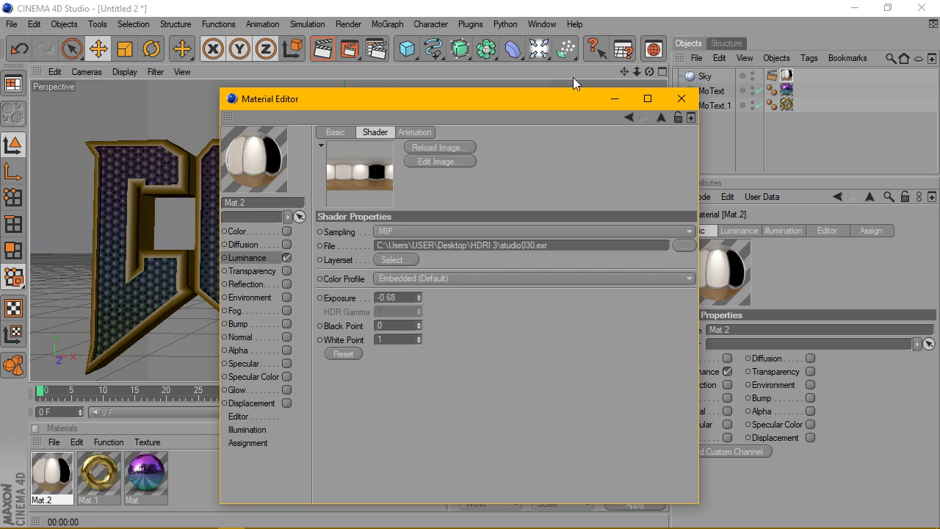
pyautogui.click(682, 99)
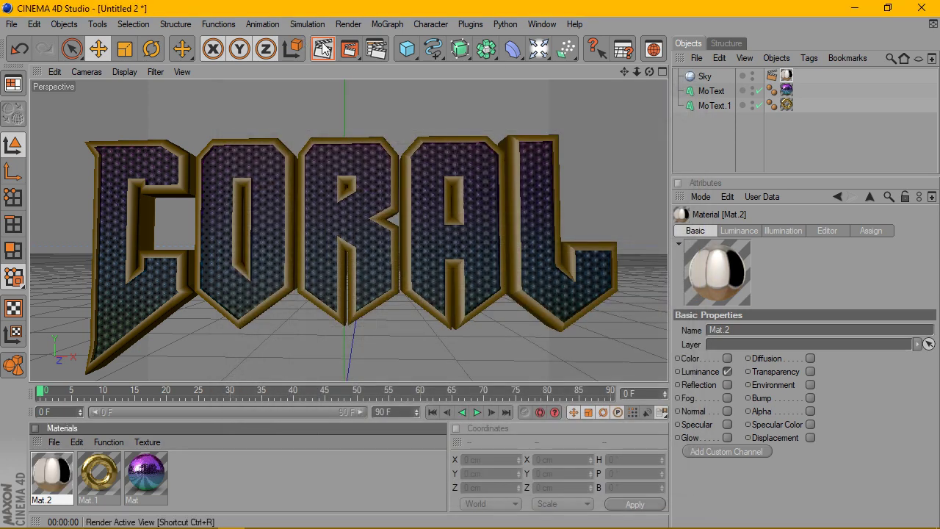
# Render a CORAL preview and select both MoText and MoText.1.
pyautogui.click(324, 48)
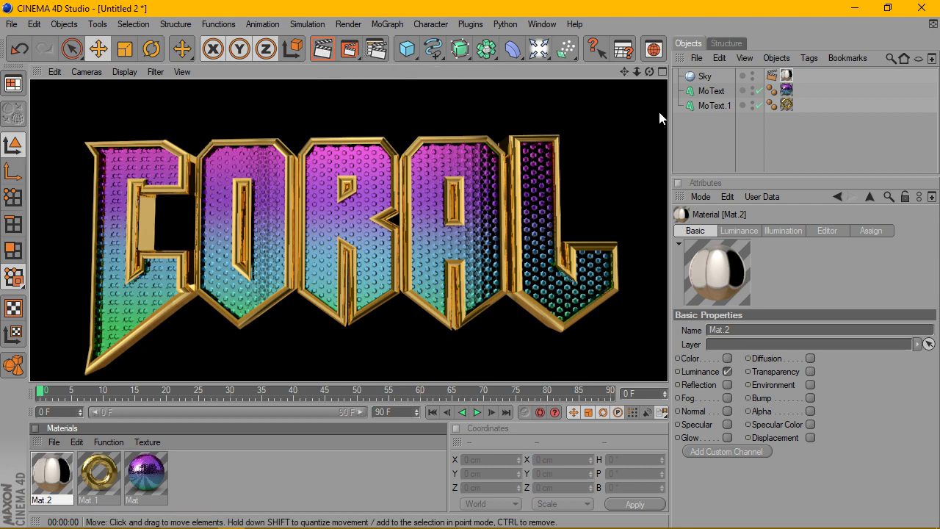
pyautogui.click(710, 91)
pyautogui.keyDown('shift'); pyautogui.click(706, 105); pyautogui.keyUp('shift')
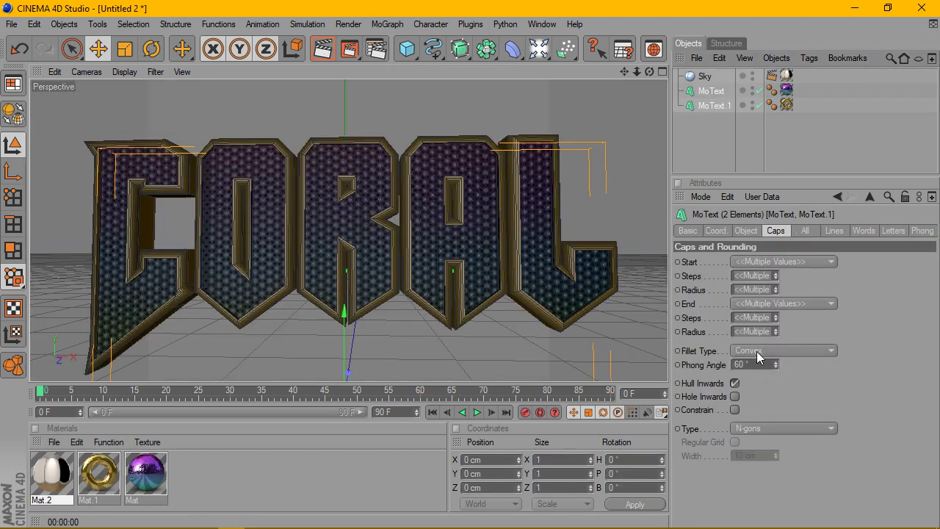
# Turn on Hole Inwards for both MoText objects, set horizontal spacing to 21 cm, and render.
pyautogui.click(735, 397)
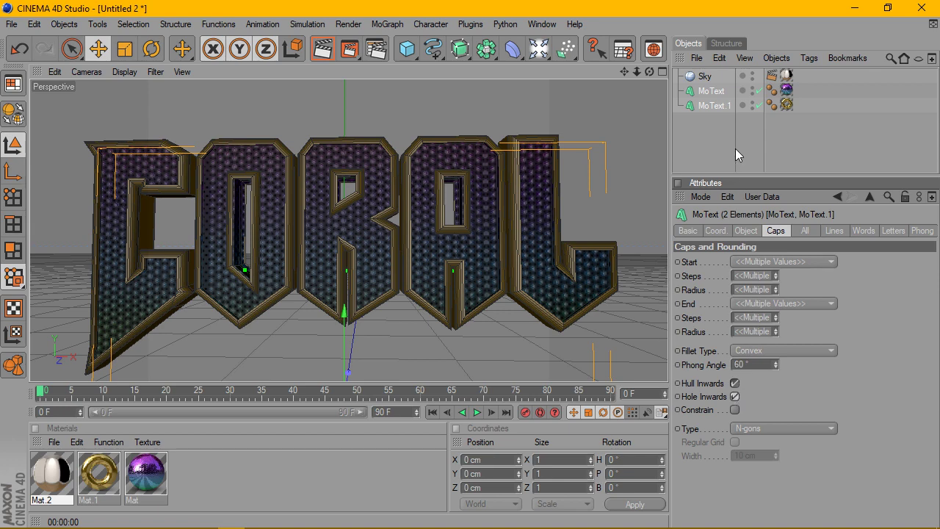
pyautogui.click(746, 230)
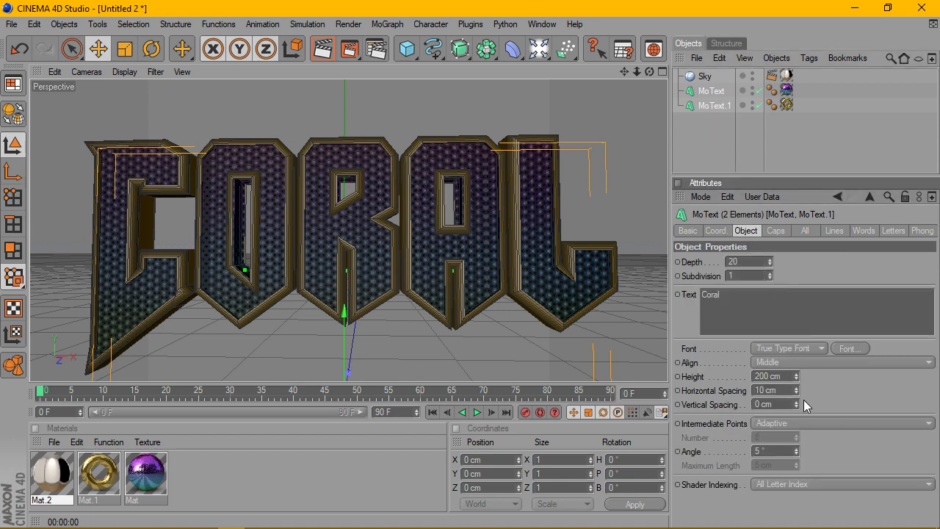
pyautogui.moveTo(796, 390); pyautogui.dragTo(796, 375)
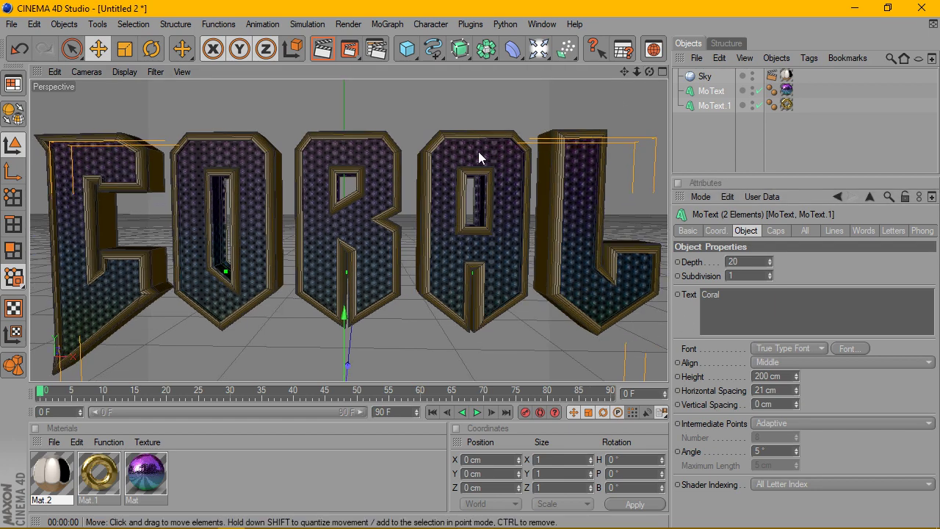
pyautogui.scroll(-3, 478, 151)
pyautogui.click(324, 49)
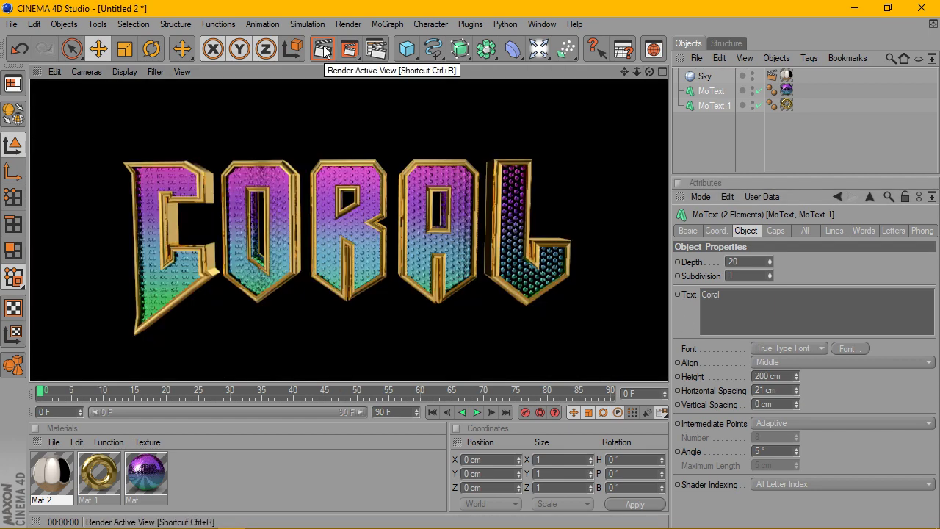
# Add Global Illumination with Stochastic Samples and Record Density both set to Low.
pyautogui.click(376, 54)
pyautogui.click(127, 261)
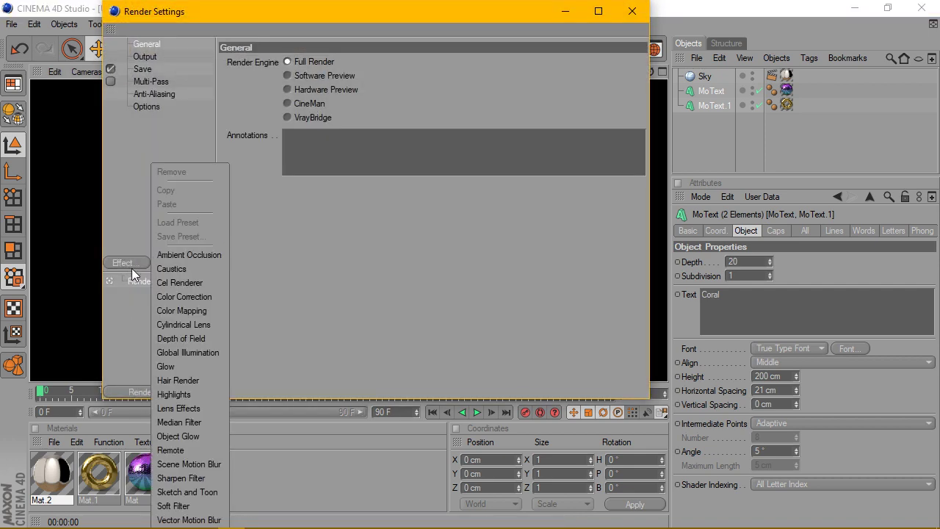
pyautogui.click(169, 353)
pyautogui.click(332, 63)
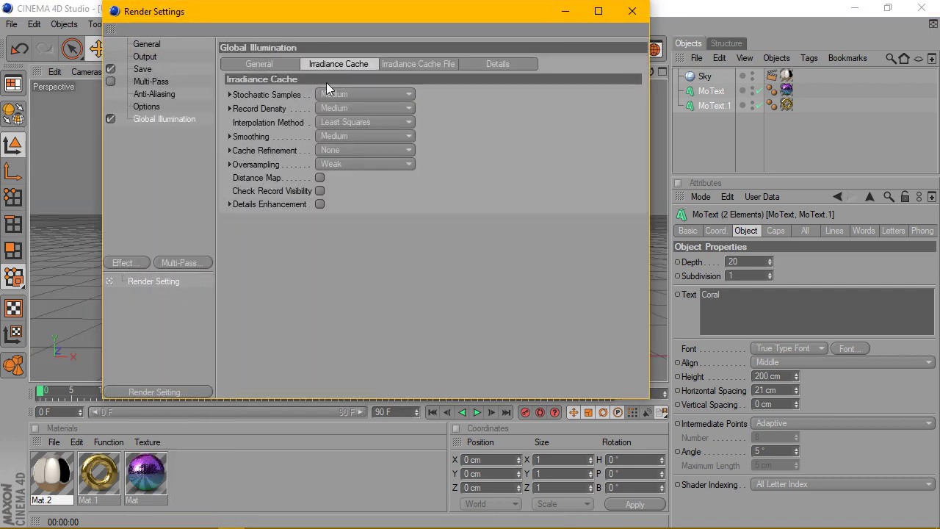
pyautogui.click(329, 94)
pyautogui.click(337, 136)
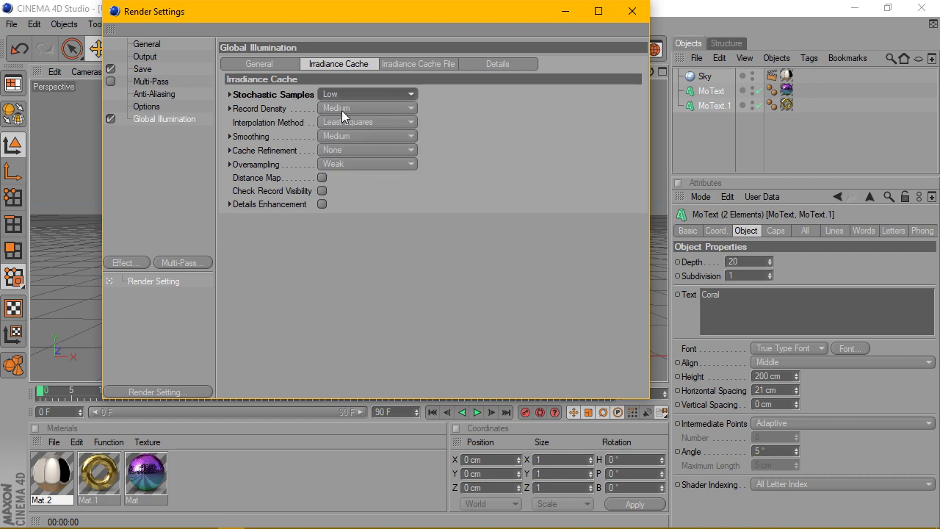
pyautogui.click(342, 108)
pyautogui.click(347, 150)
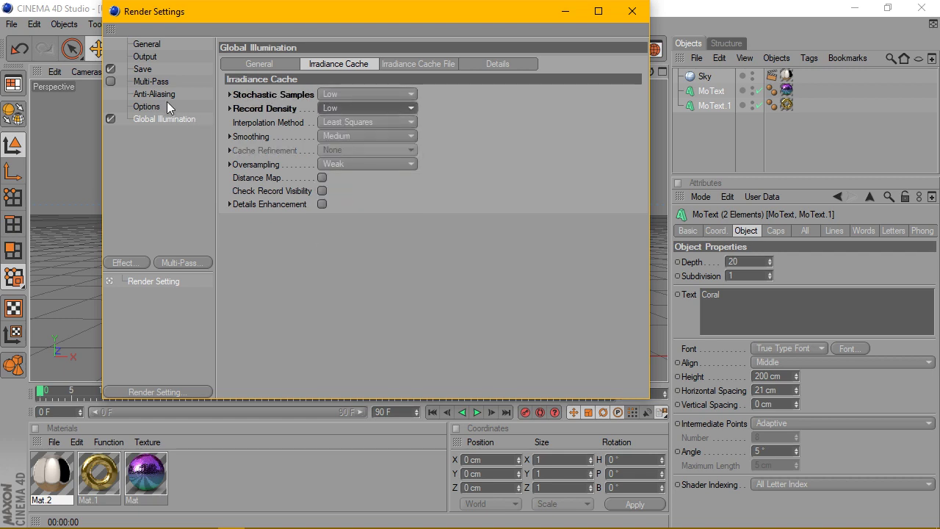
# Set anti-aliasing to Best and add the Ambient Occlusion effect.
pyautogui.click(177, 94)
pyautogui.click(327, 62)
pyautogui.click(336, 101)
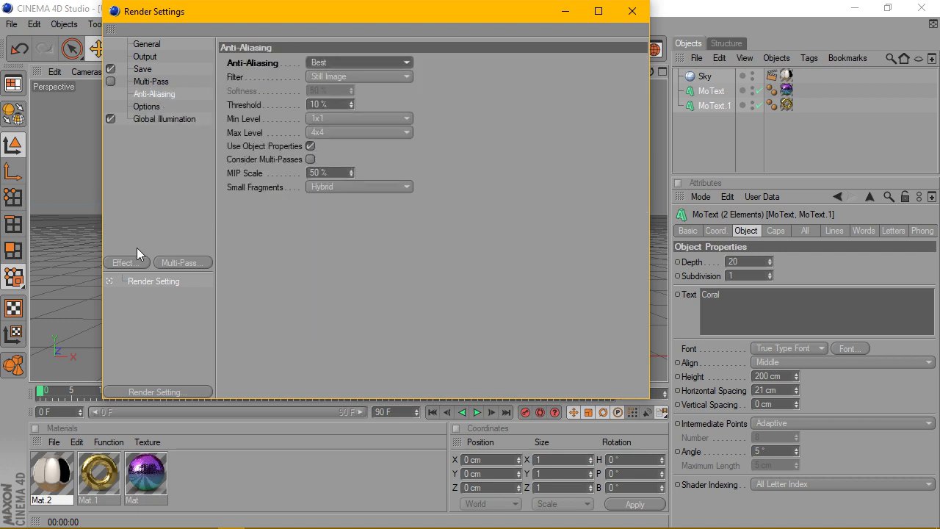
pyautogui.click(131, 263)
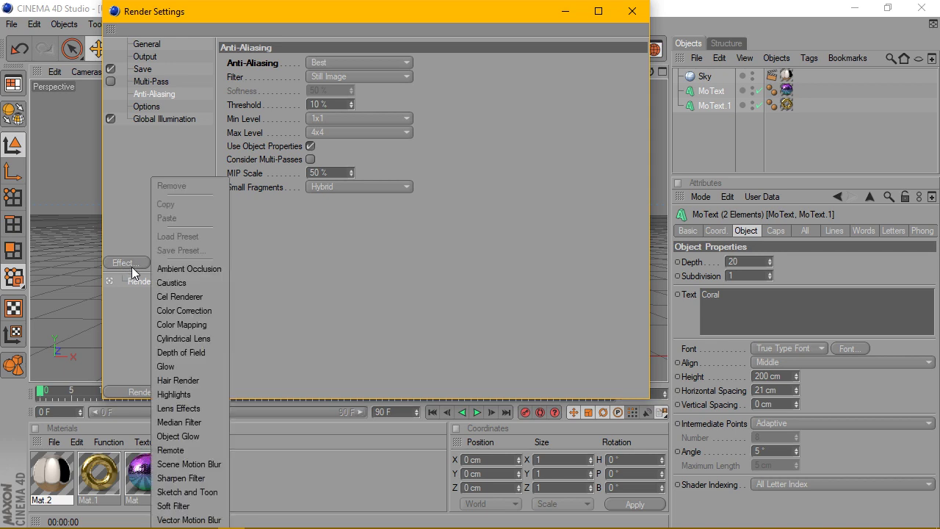
pyautogui.click(177, 269)
# Use the HDV/HDTV 720 25 output preset (1280×720) and render the CORAL text.
pyautogui.click(155, 56)
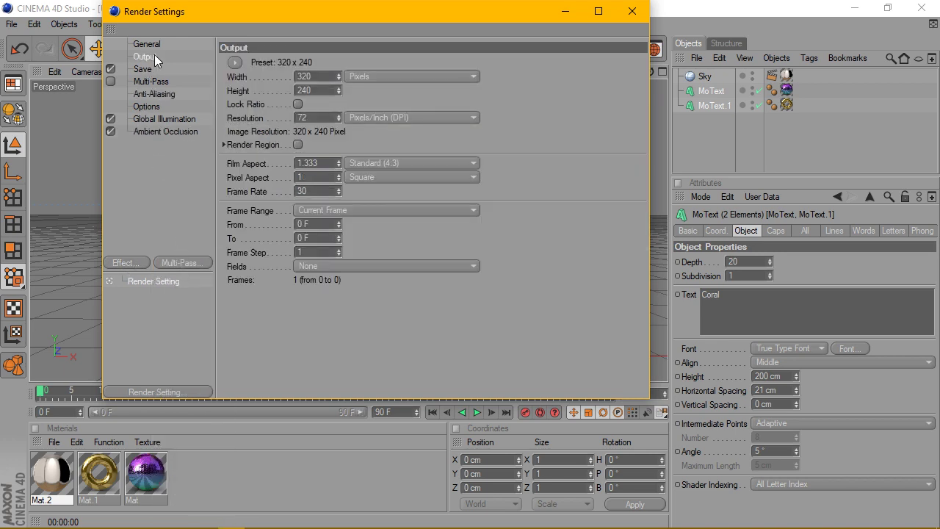
pyautogui.click(234, 63)
pyautogui.moveTo(252, 105)
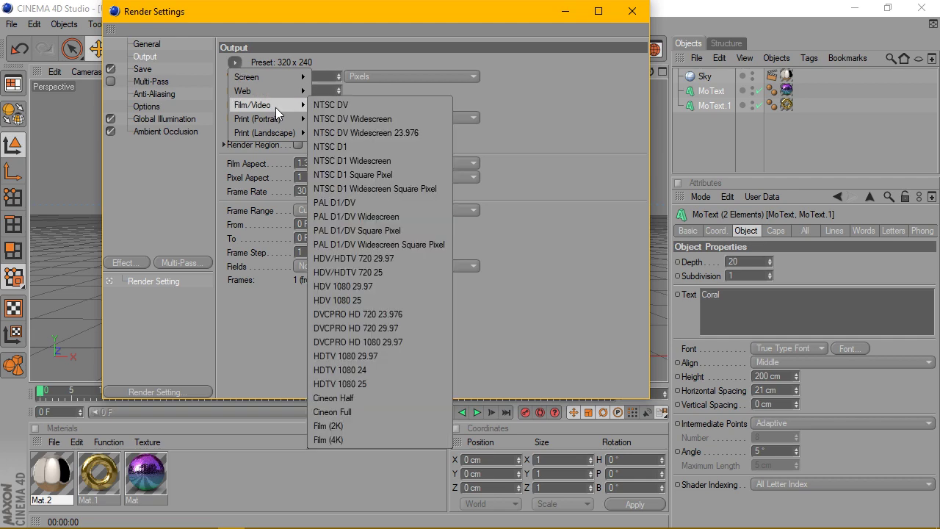
pyautogui.click(371, 271)
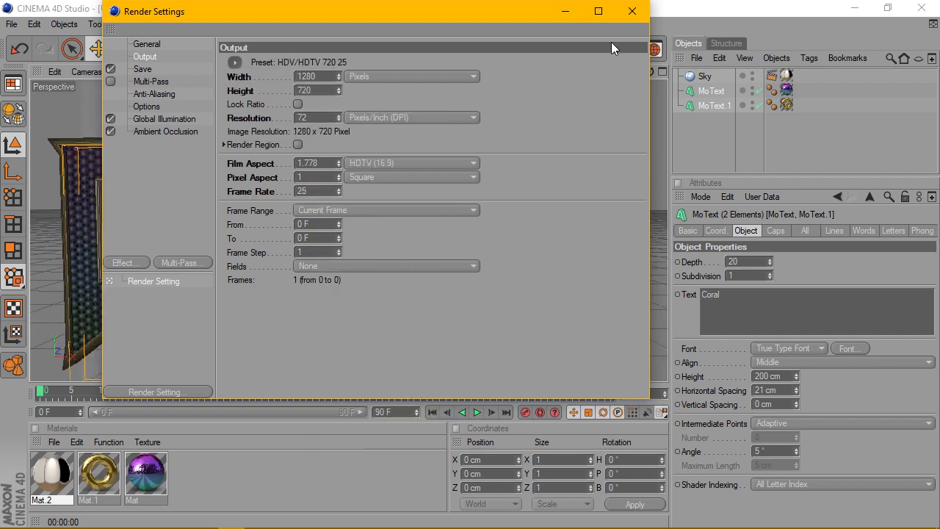
pyautogui.click(630, 11)
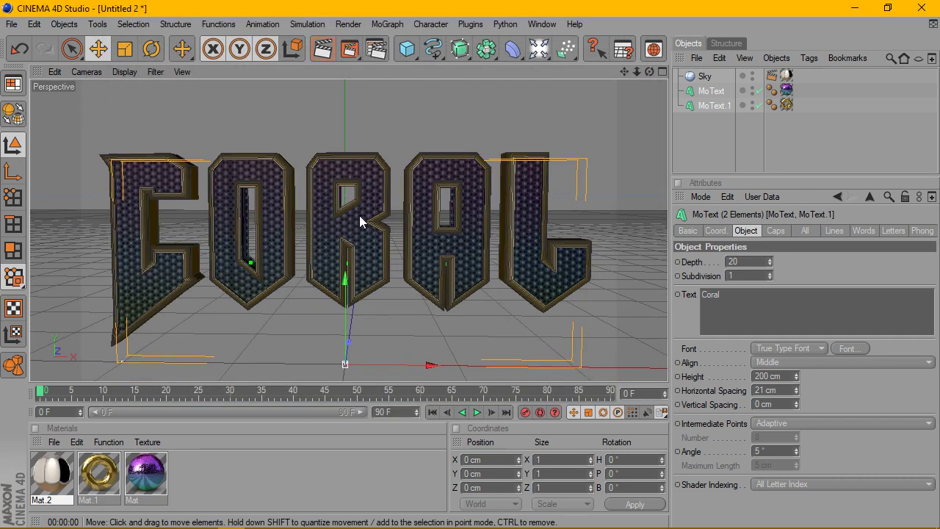
pyautogui.click(322, 49)
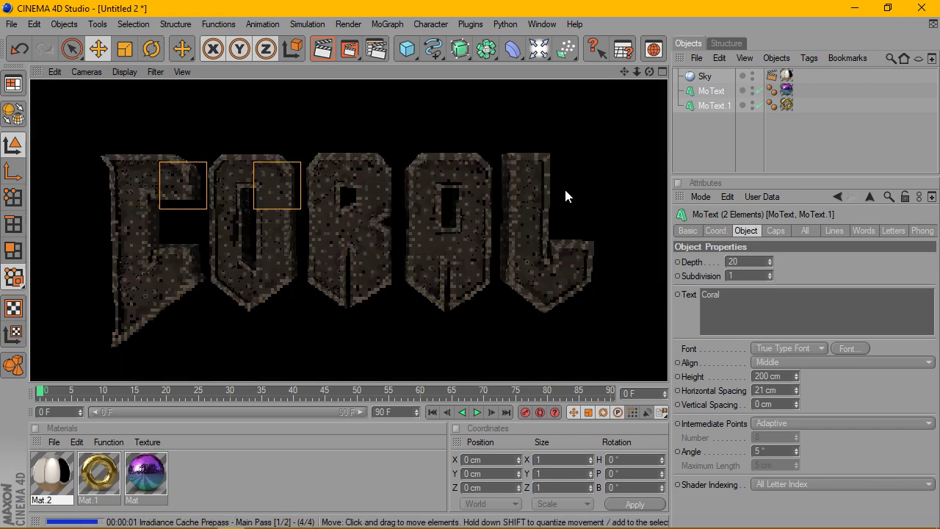
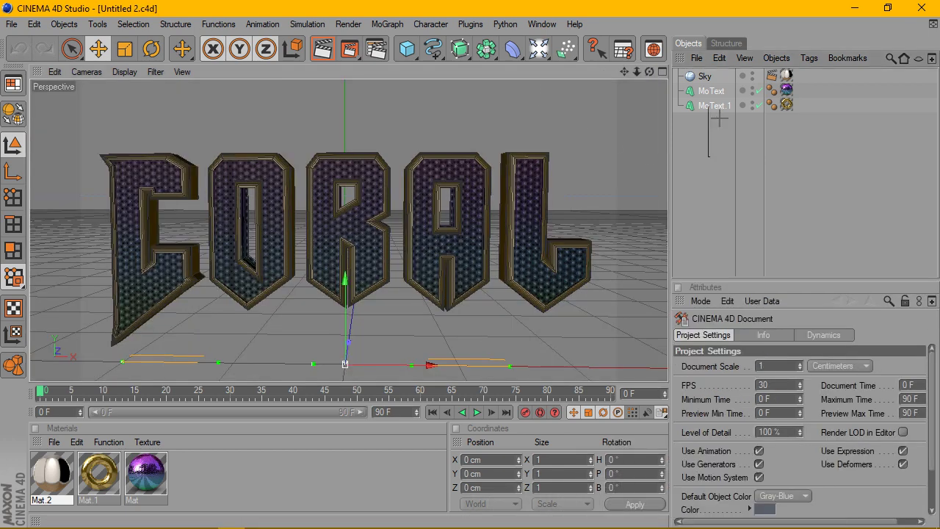
# Select both MoText objects and change their font to AmazDooMLeft2, keeping the TrueType font type.
pyautogui.moveTo(720, 118); pyautogui.dragTo(719, 88)
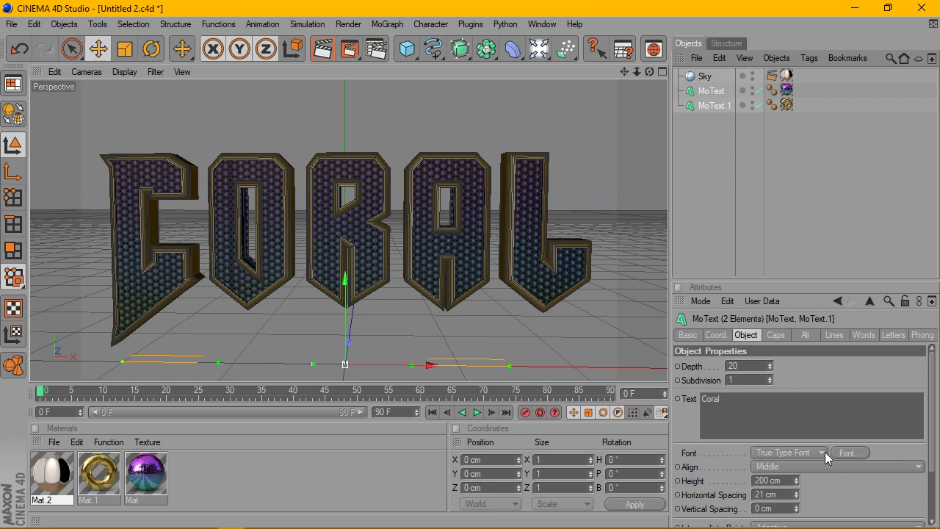
pyautogui.click(824, 454)
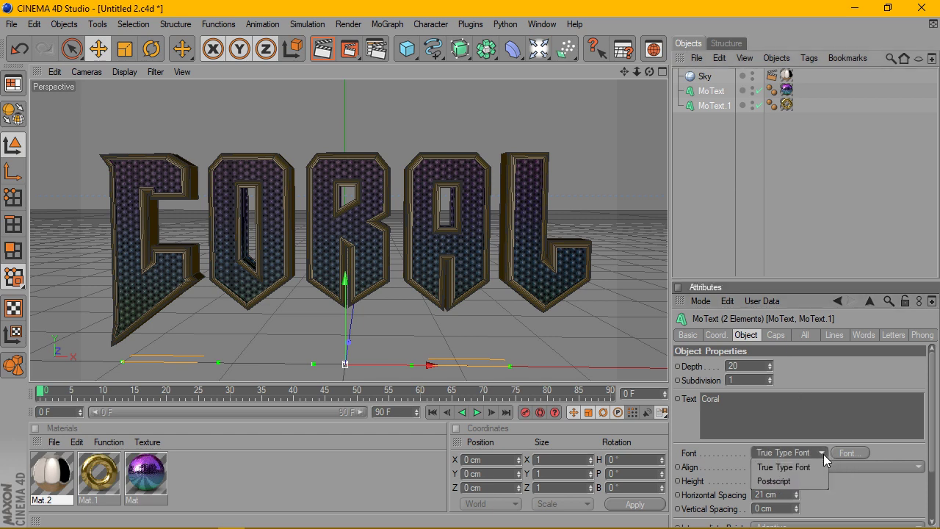
pyautogui.click(810, 466)
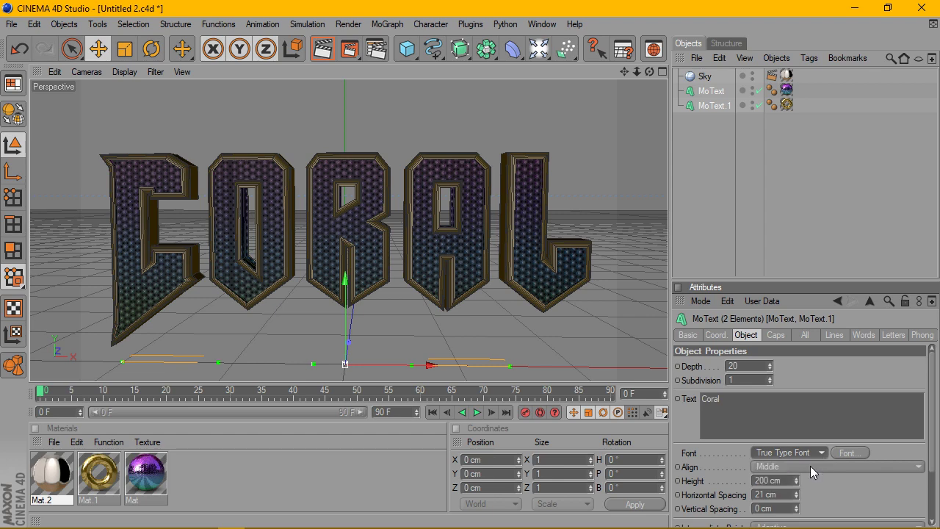
pyautogui.click(752, 235)
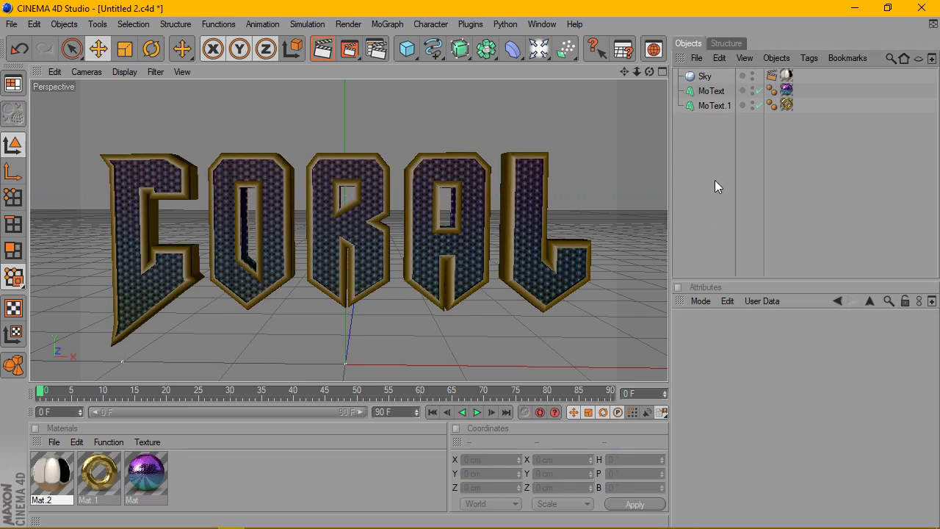
pyautogui.moveTo(717, 186); pyautogui.dragTo(723, 97)
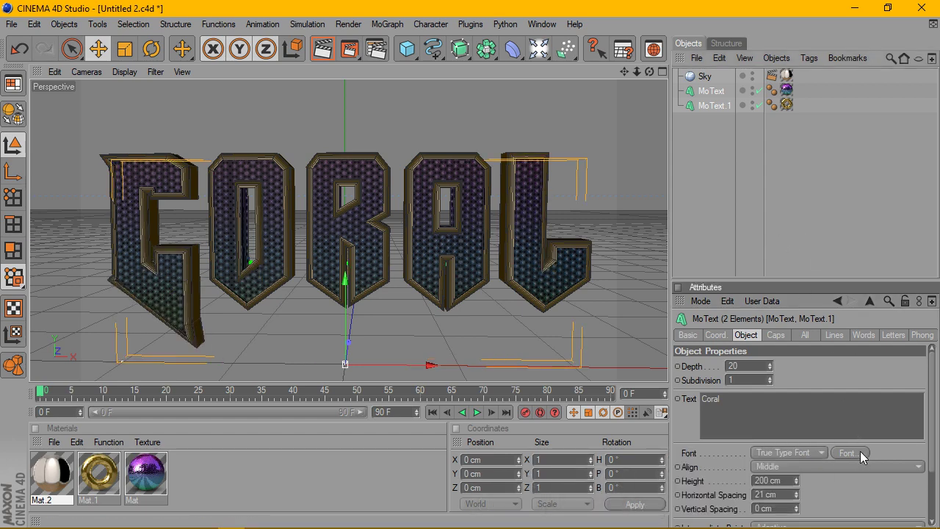
pyautogui.click(860, 452)
pyautogui.scroll(1, 134, 193)
pyautogui.scroll(1, 135, 193)
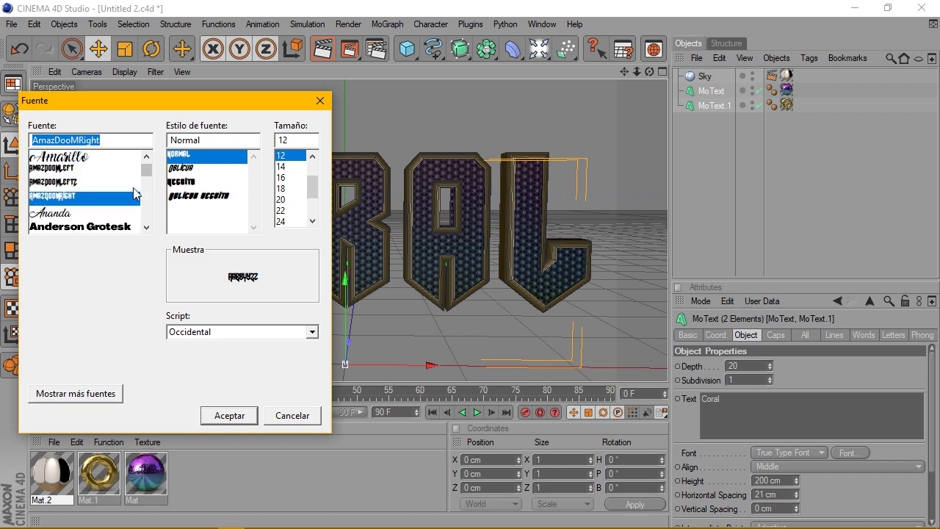
pyautogui.click(76, 184)
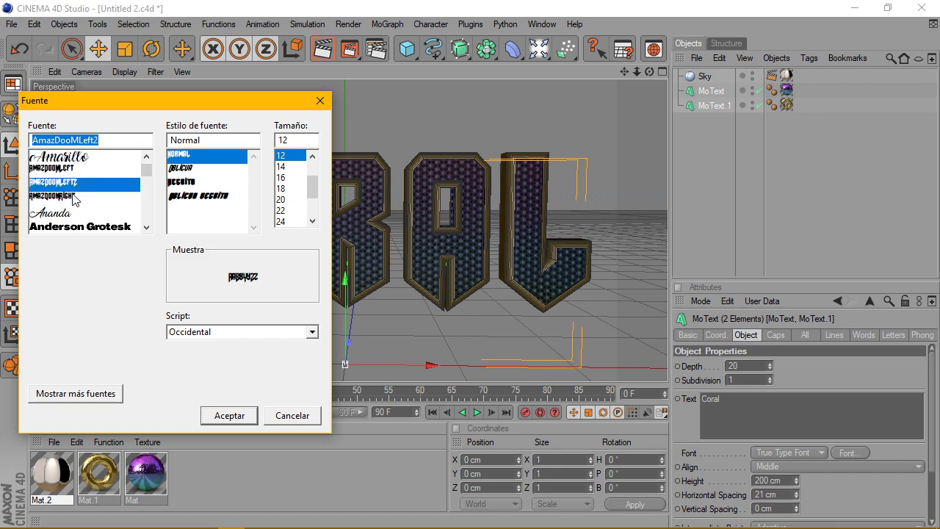
pyautogui.click(237, 413)
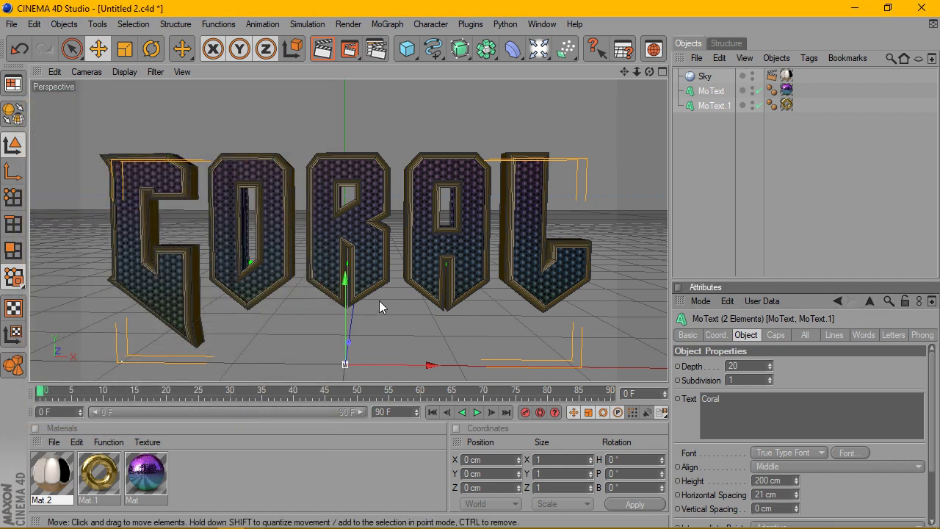
pyautogui.doubleClick(53, 476)
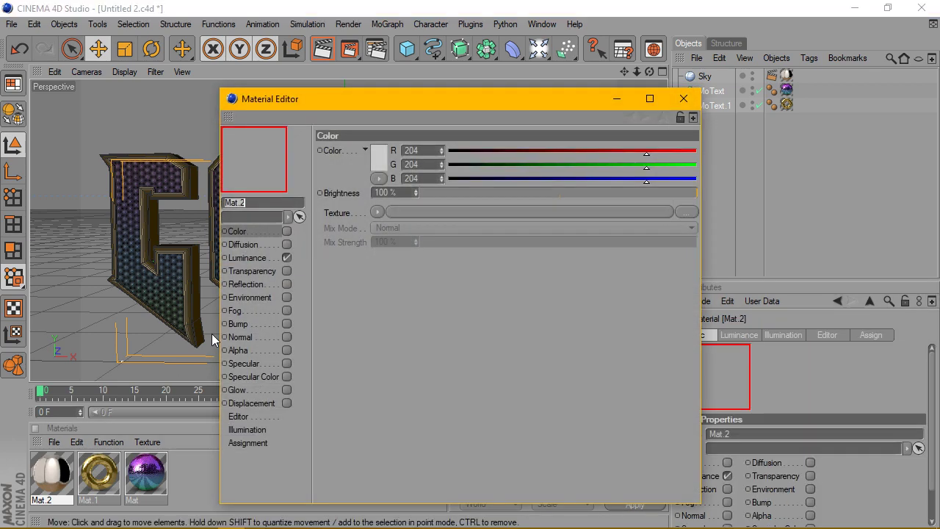
pyautogui.click(236, 258)
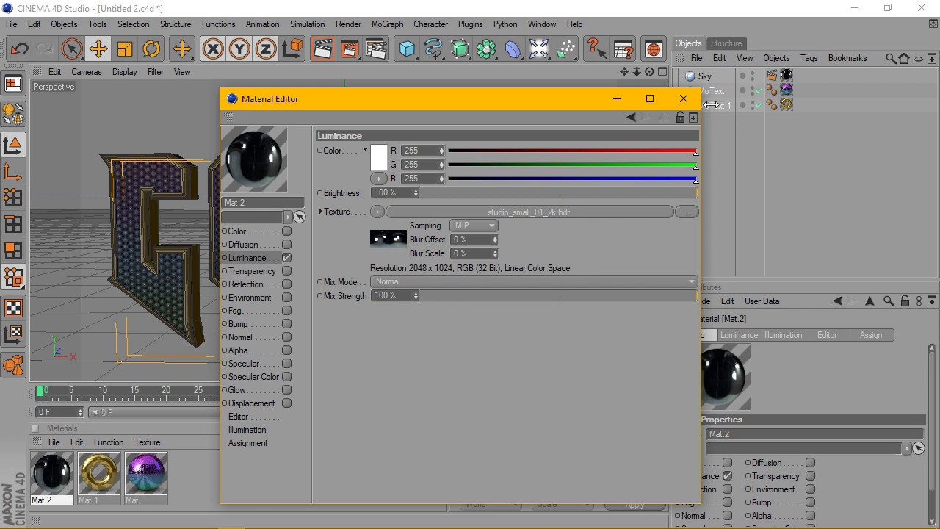
pyautogui.click(684, 99)
pyautogui.click(331, 51)
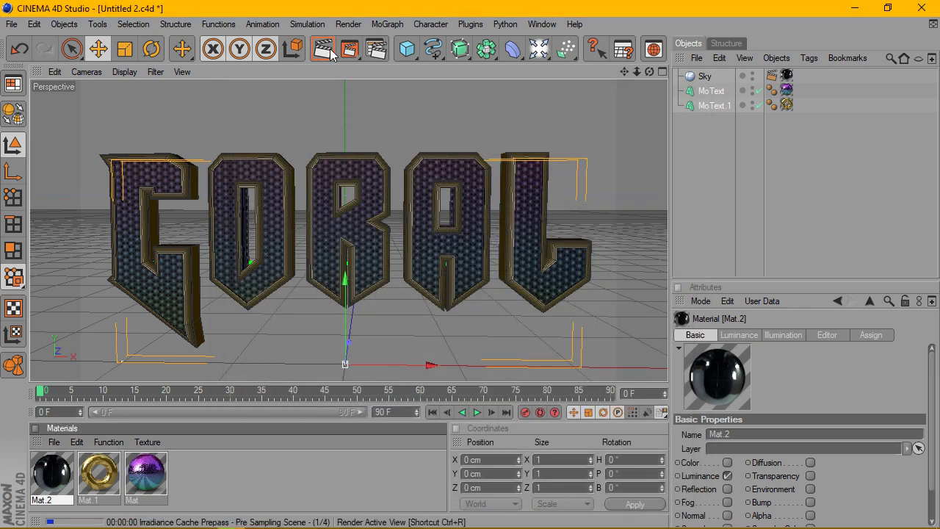
pyautogui.click(376, 49)
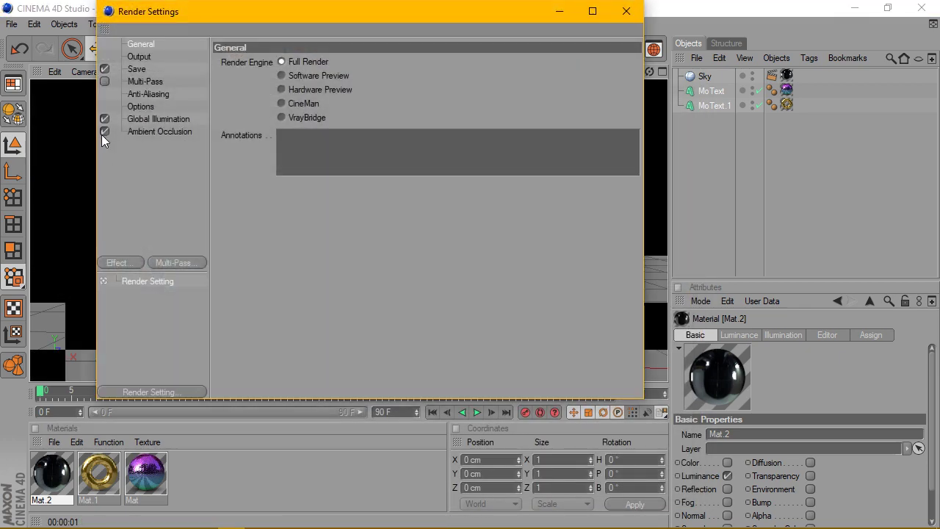
pyautogui.click(626, 11)
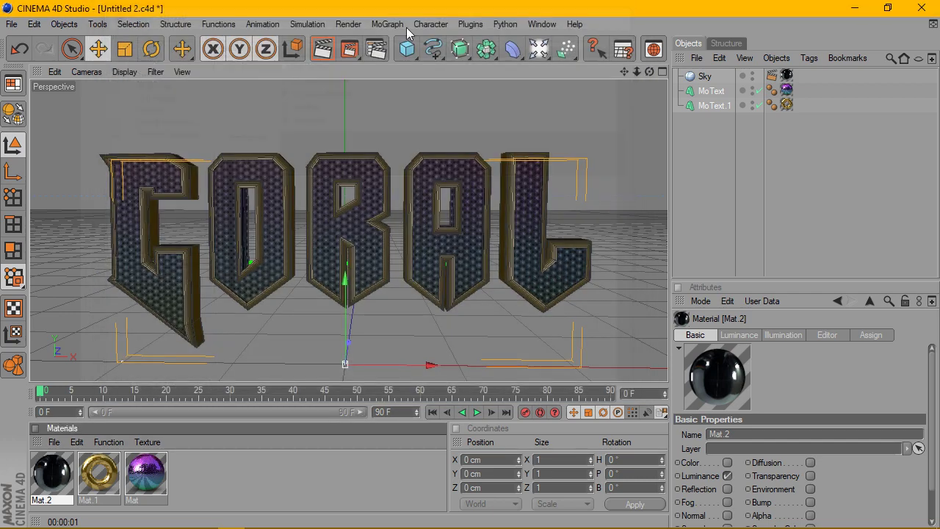
pyautogui.click(321, 49)
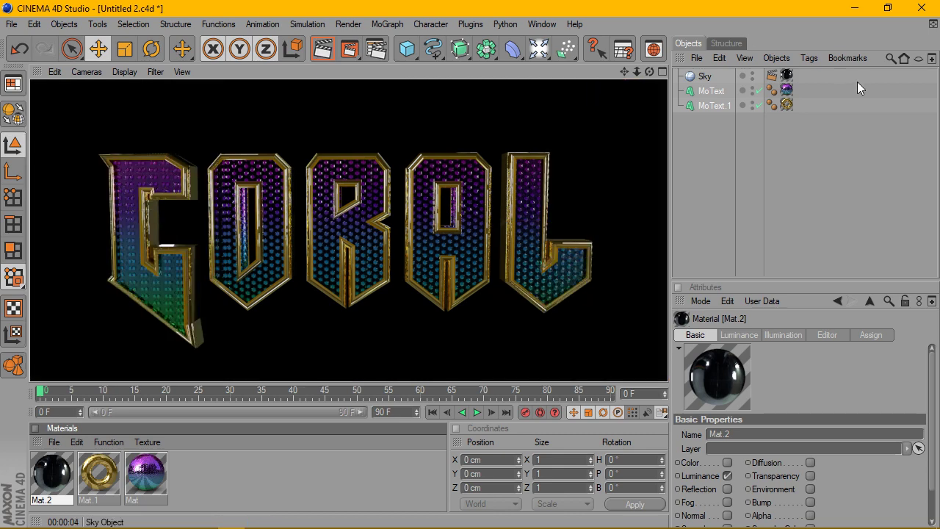
pyautogui.click(787, 75)
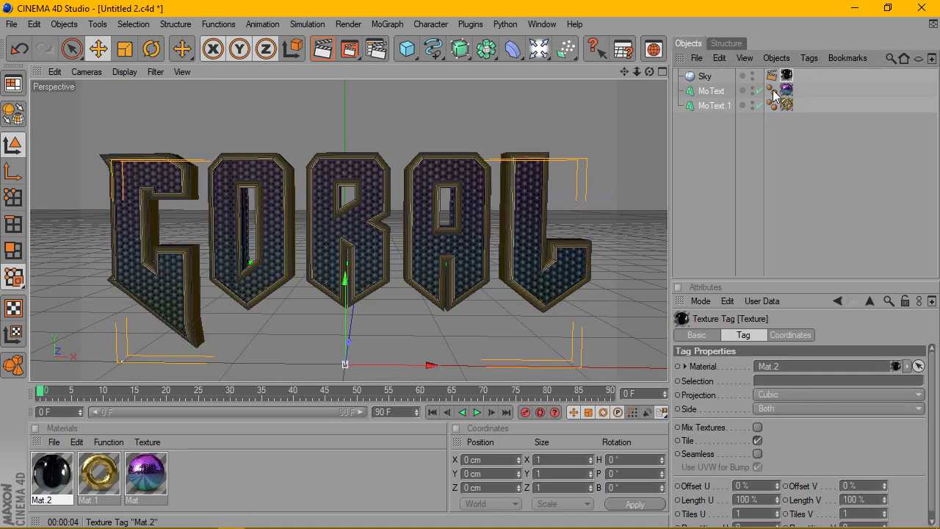
# Raise the exposure of the sky material Mat.2's luminance HDR texture and render a preview.
pyautogui.doubleClick(53, 474)
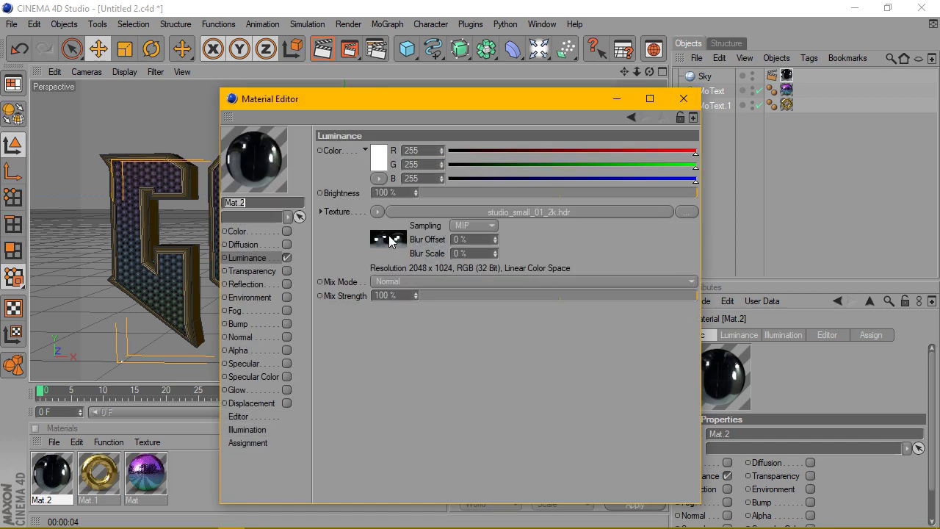
pyautogui.click(389, 240)
pyautogui.click(420, 295)
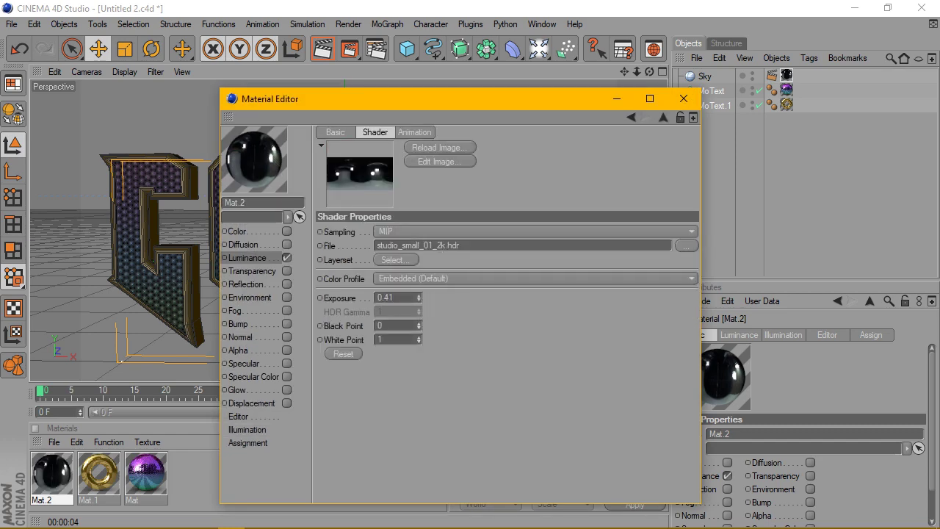
pyautogui.moveTo(420, 296); pyautogui.dragTo(421, 336)
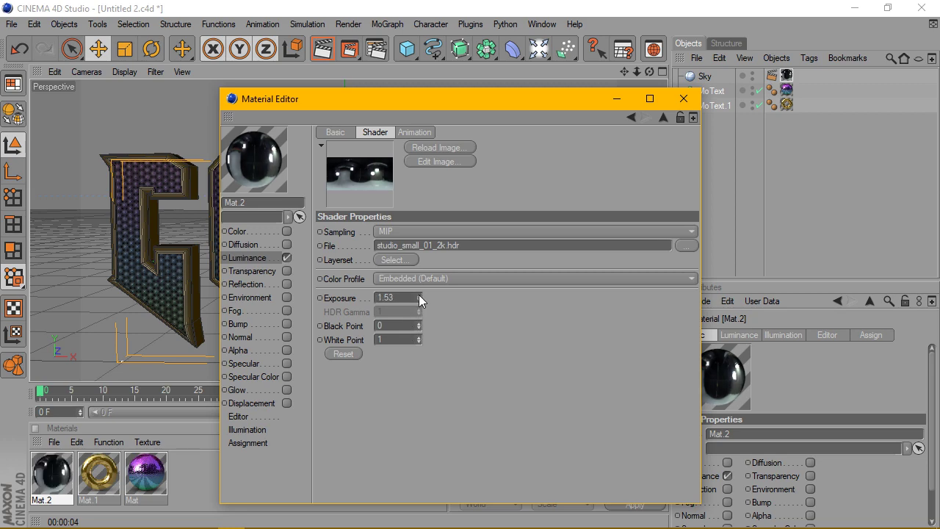
pyautogui.click(700, 103)
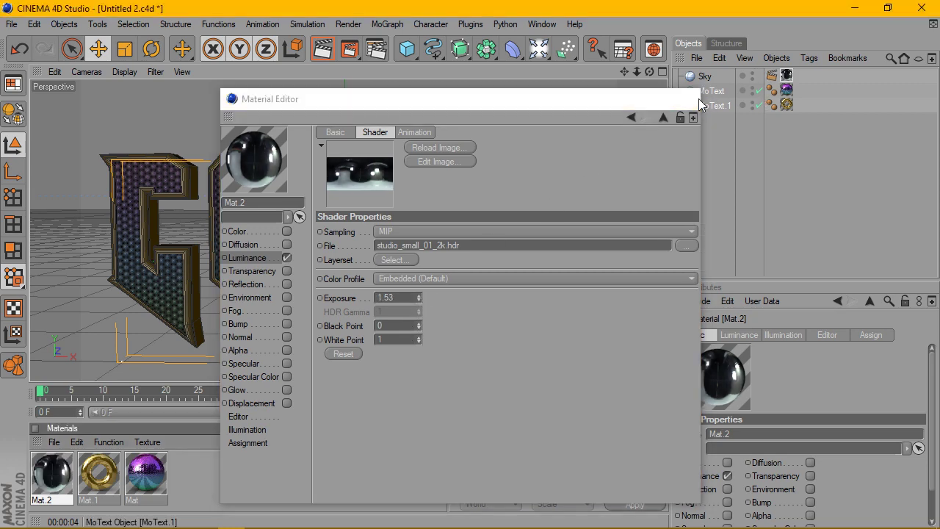
pyautogui.click(323, 48)
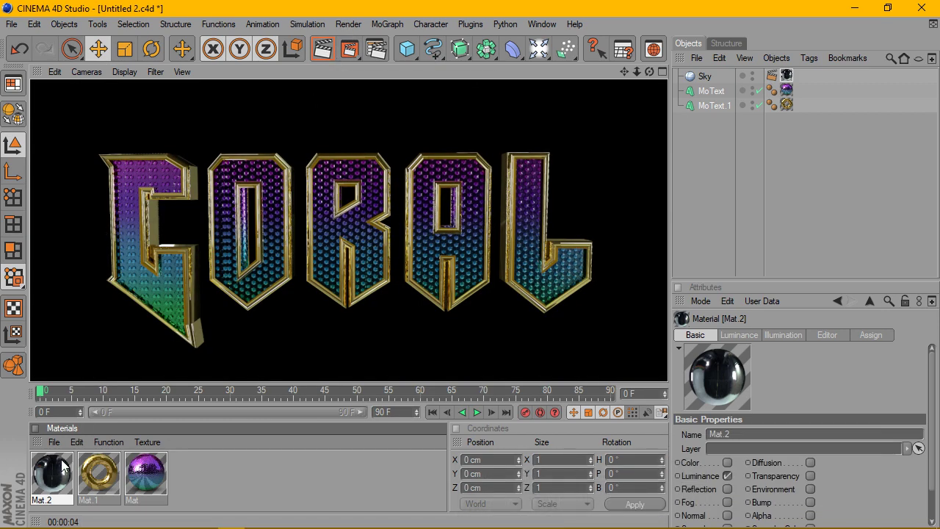
# Set the sky HDR texture's exposure to exactly 3 and re-render to check the lighting.
pyautogui.doubleClick(62, 468)
pyautogui.click(397, 251)
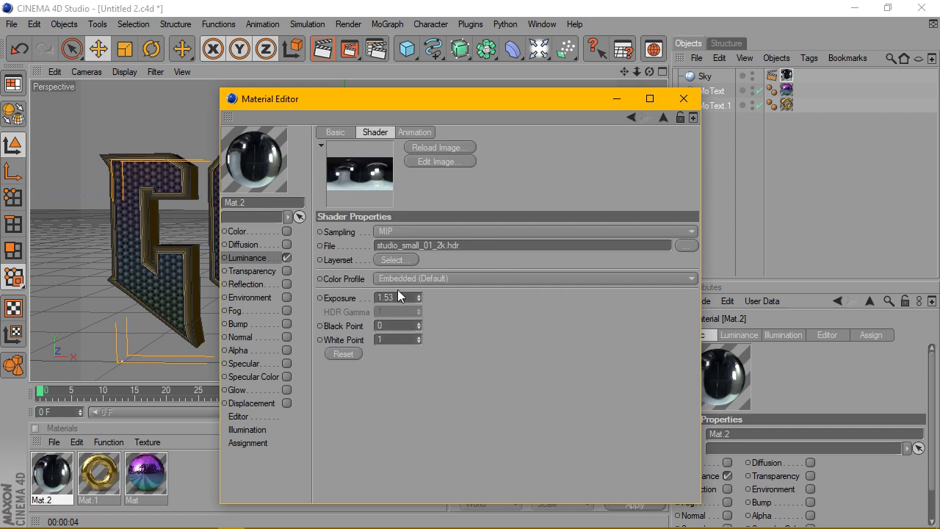
pyautogui.write('3')
pyautogui.press('Return')
pyautogui.click(683, 99)
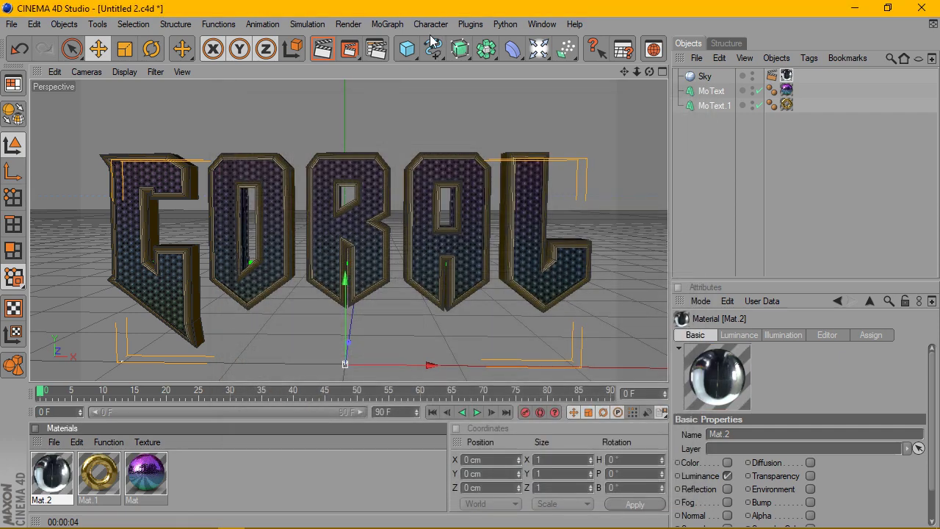
pyautogui.click(330, 45)
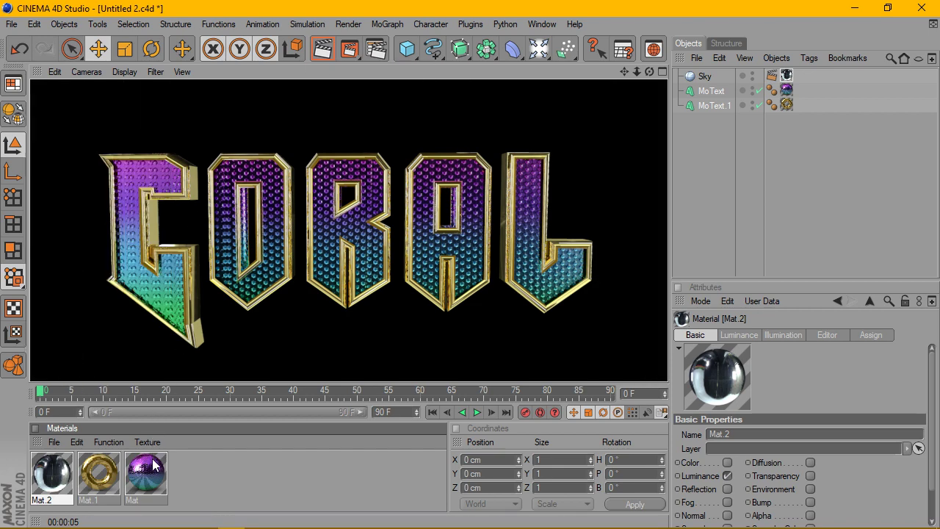
pyautogui.doubleClick(146, 476)
# Adjust the purple stop of Mat's colour gradient and render a preview of the material.
pyautogui.click(249, 276)
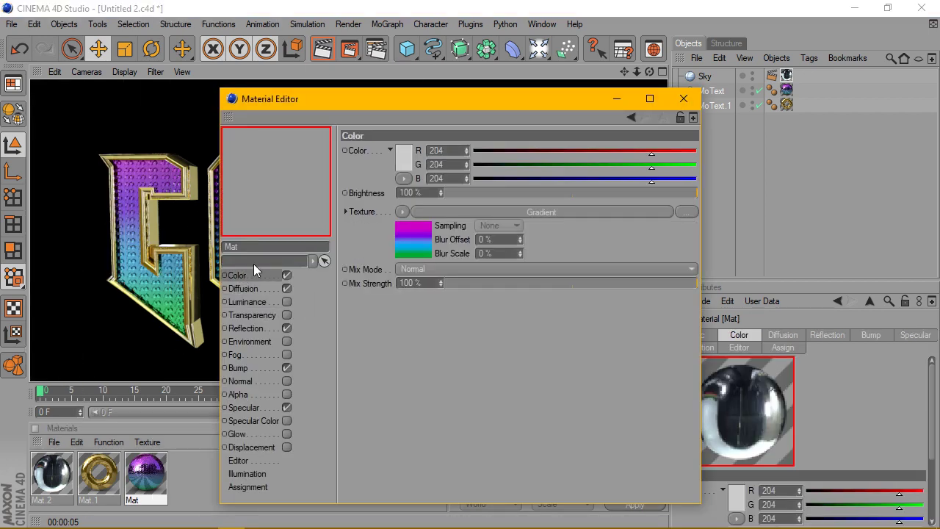
pyautogui.click(411, 241)
pyautogui.doubleClick(574, 242)
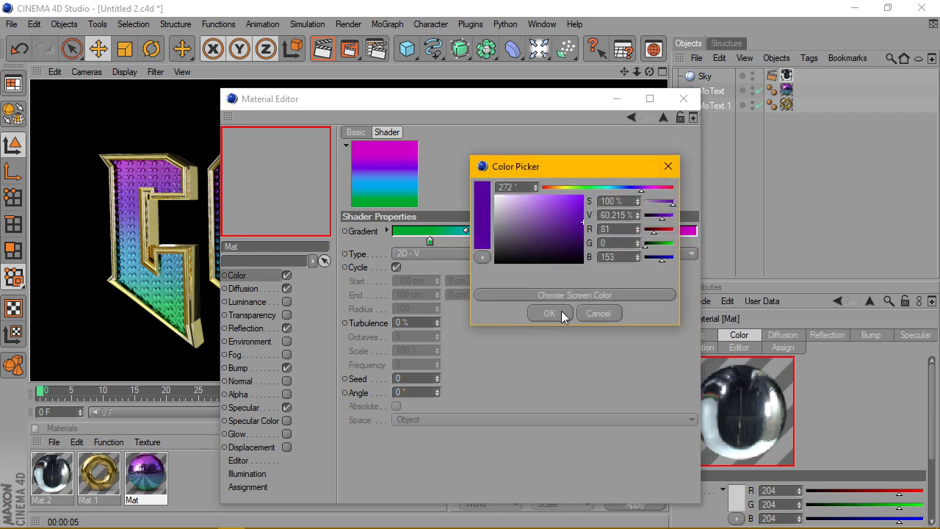
pyautogui.click(563, 315)
pyautogui.click(695, 102)
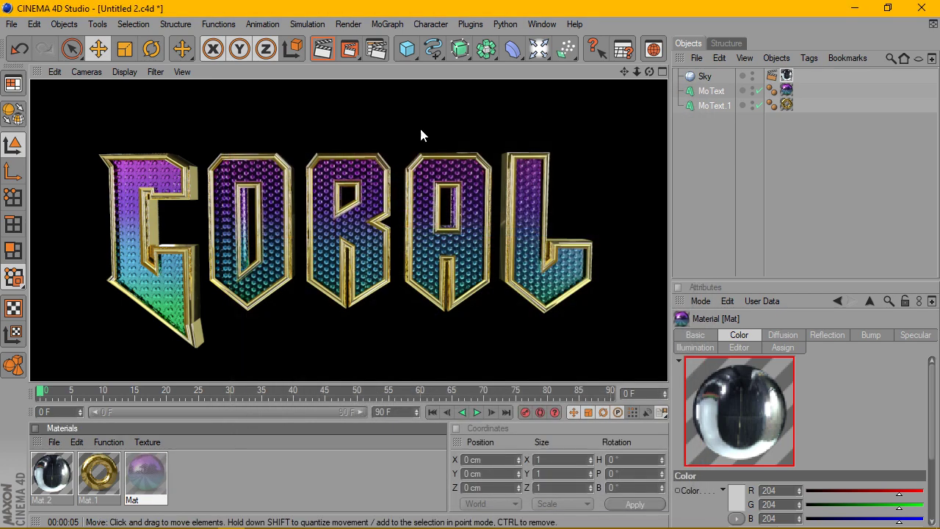
pyautogui.click(324, 54)
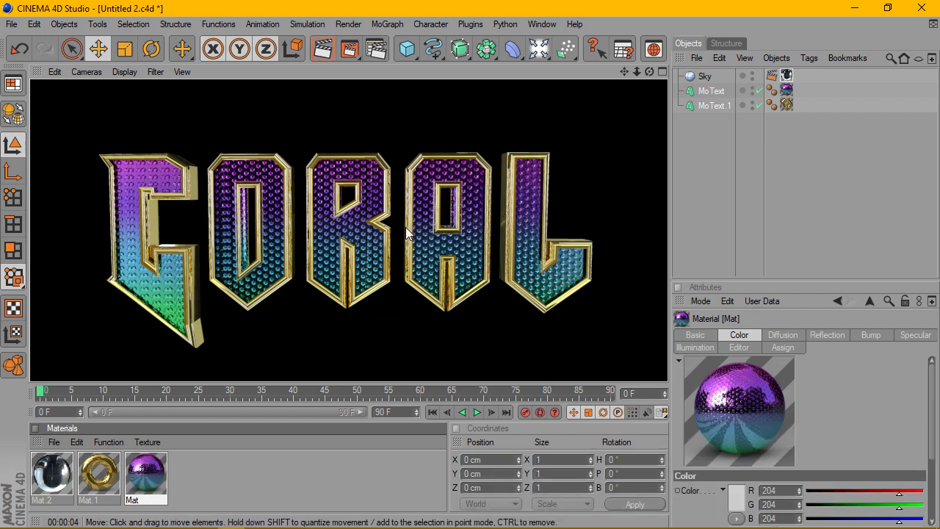
# Raise Mat's bump strength to 100% and render to preview the deeper bumps.
pyautogui.doubleClick(143, 474)
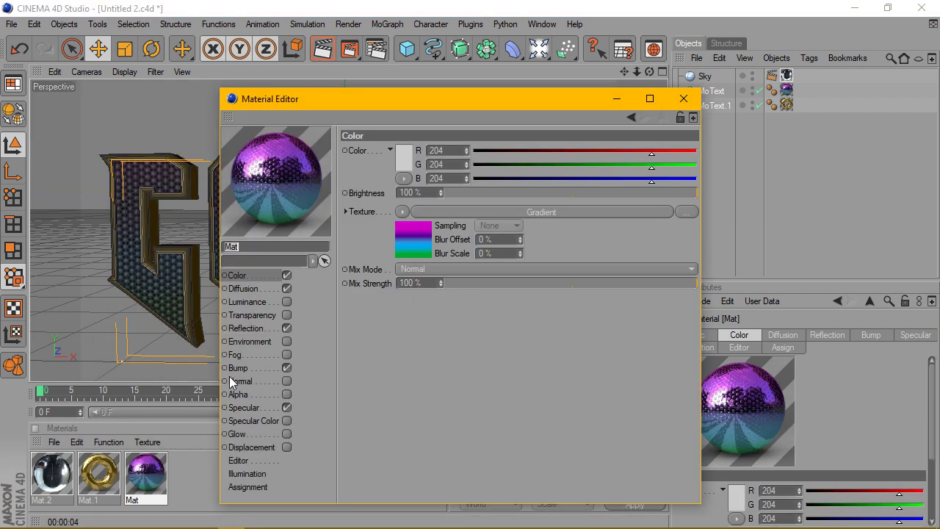
pyautogui.click(238, 368)
pyautogui.moveTo(631, 154); pyautogui.dragTo(700, 147)
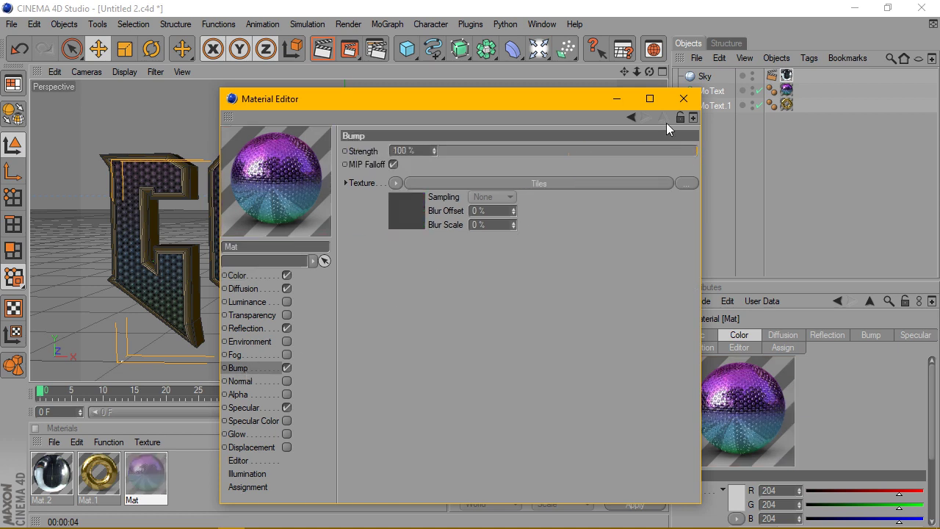
pyautogui.click(684, 102)
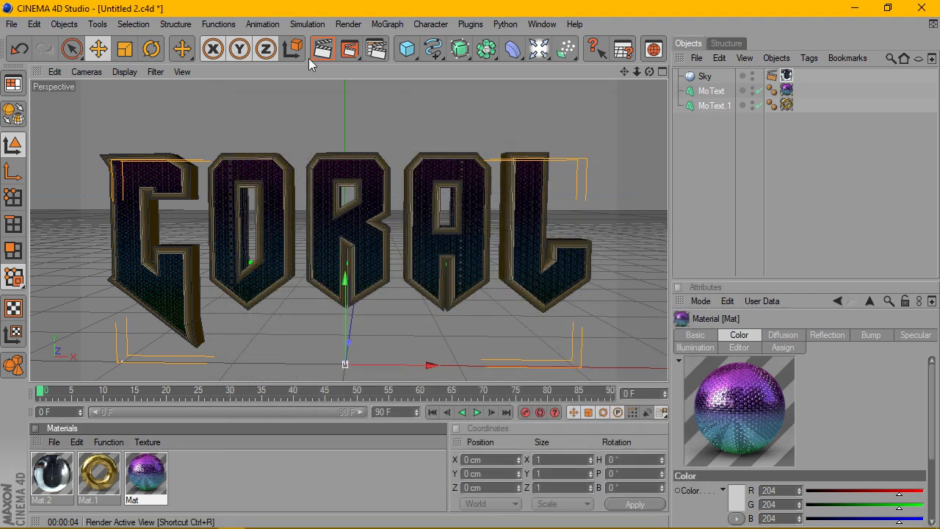
pyautogui.click(314, 51)
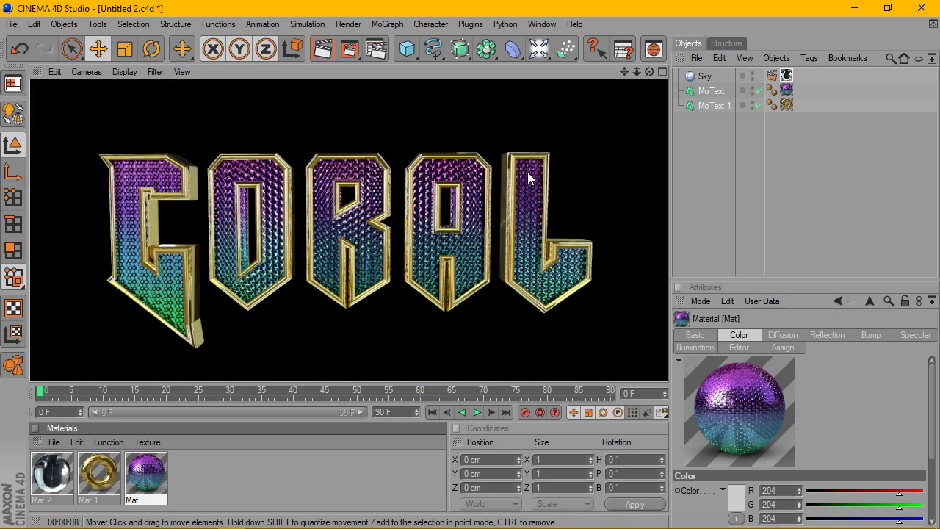
# Set the face material Mat's bump strength to 50% and close the Material Editor.
pyautogui.doubleClick(140, 477)
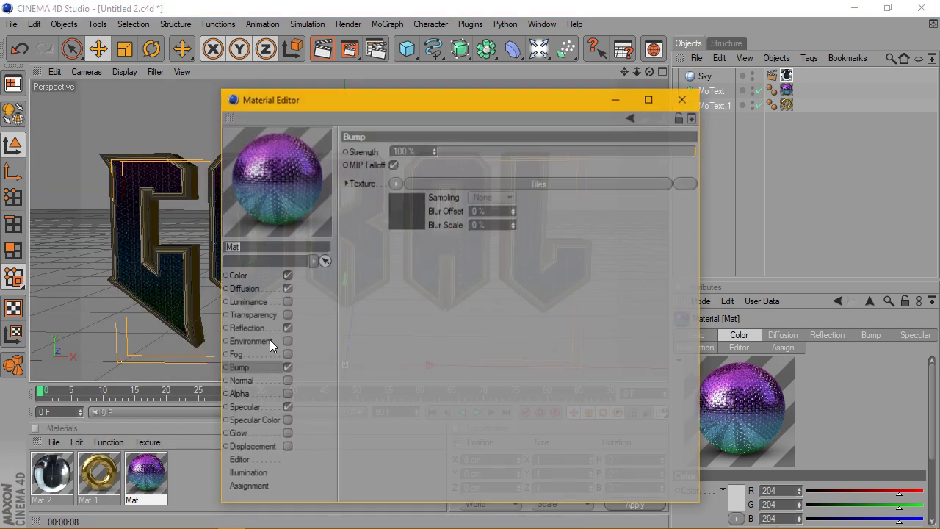
pyautogui.click(422, 151)
pyautogui.write('50')
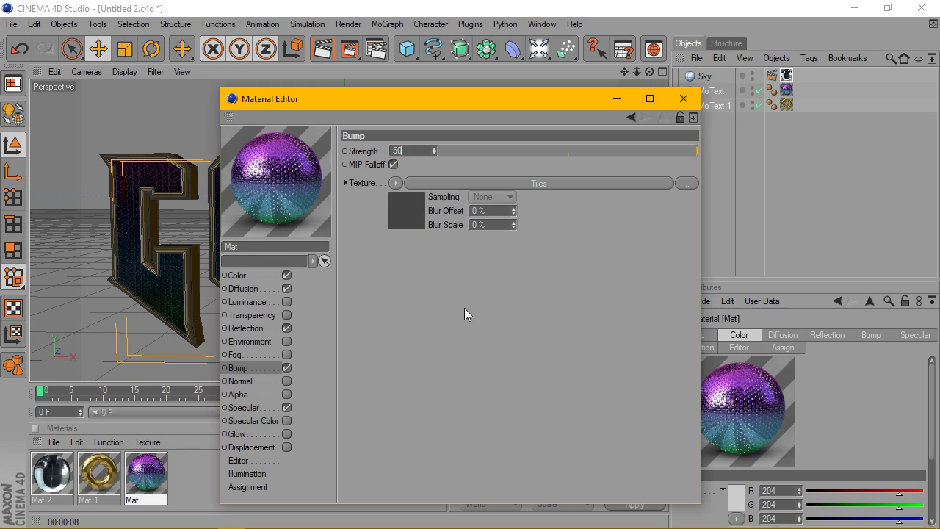
pyautogui.press('Return')
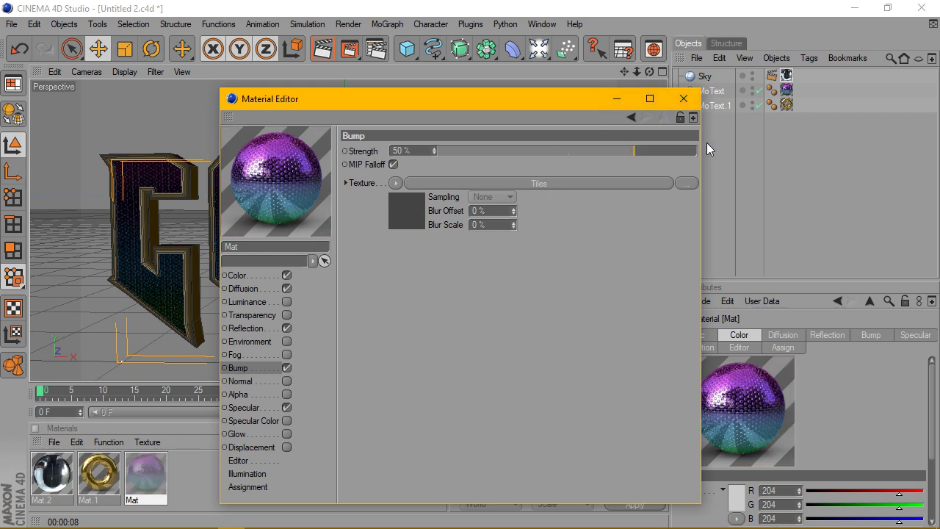
pyautogui.click(683, 99)
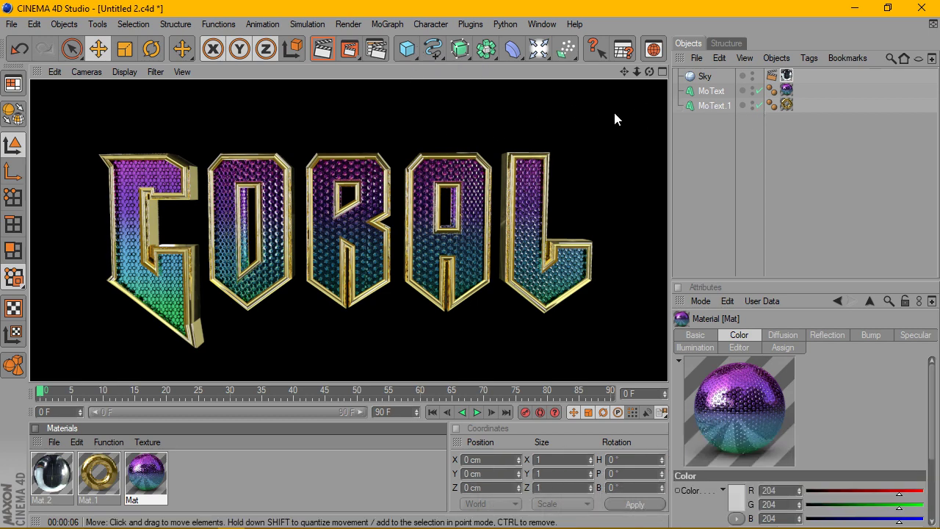
pyautogui.click(486, 49)
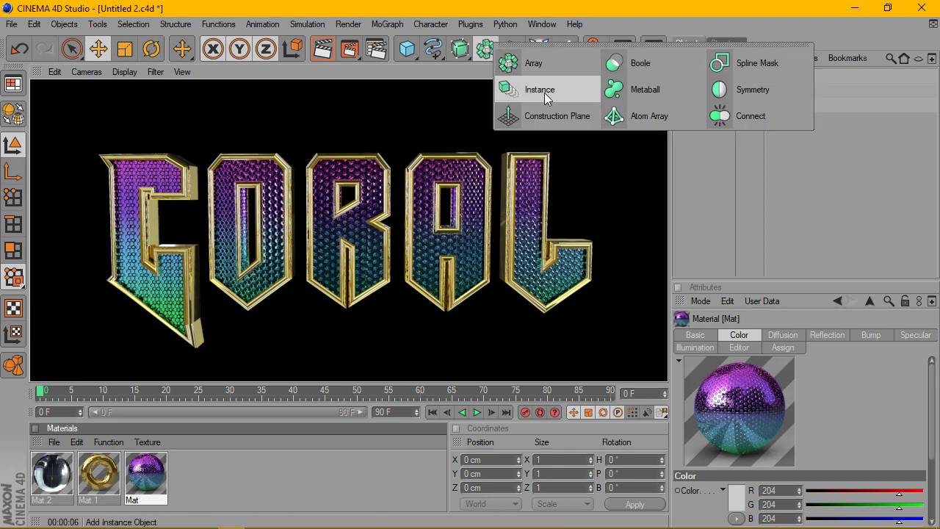
# Add a Connect object, nest MoText under it with the gradient tag, and render.
pyautogui.click(726, 111)
pyautogui.moveTo(711, 108); pyautogui.dragTo(713, 78)
pyautogui.click(783, 90)
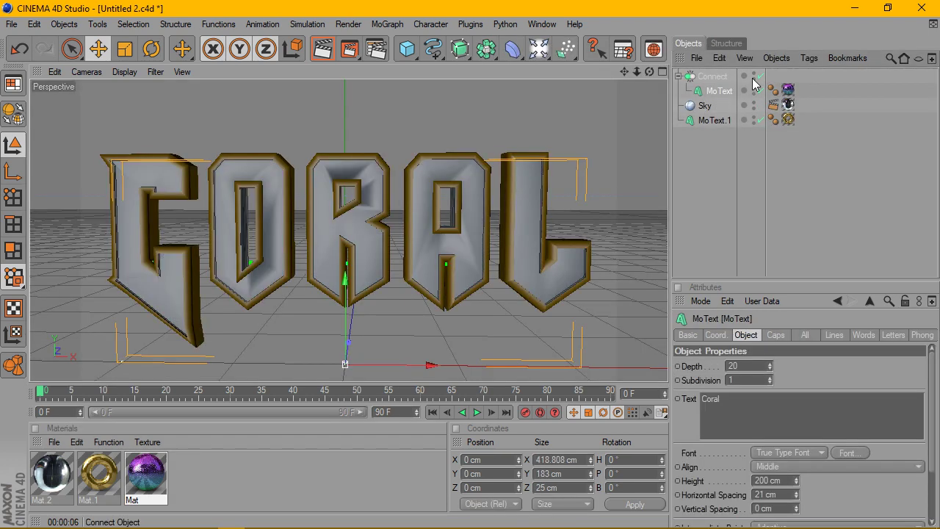
pyautogui.moveTo(783, 77); pyautogui.dragTo(777, 77)
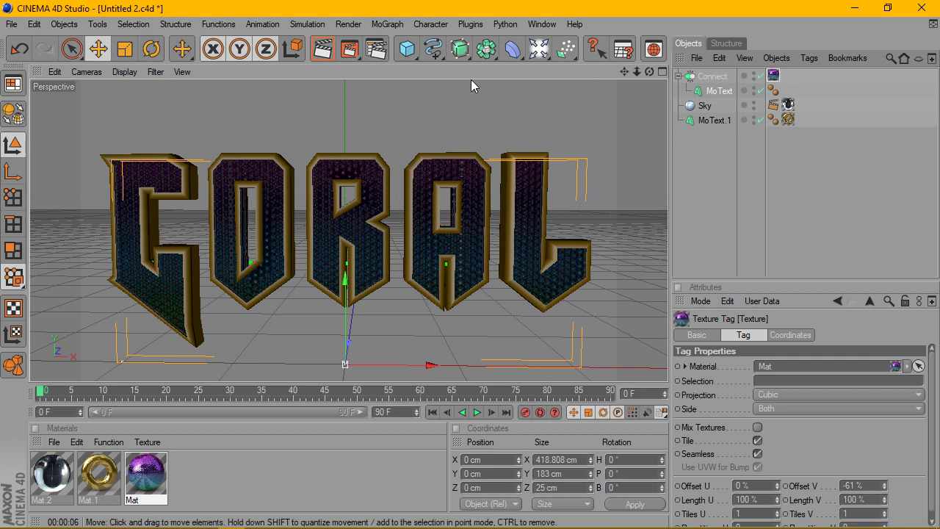
pyautogui.click(320, 52)
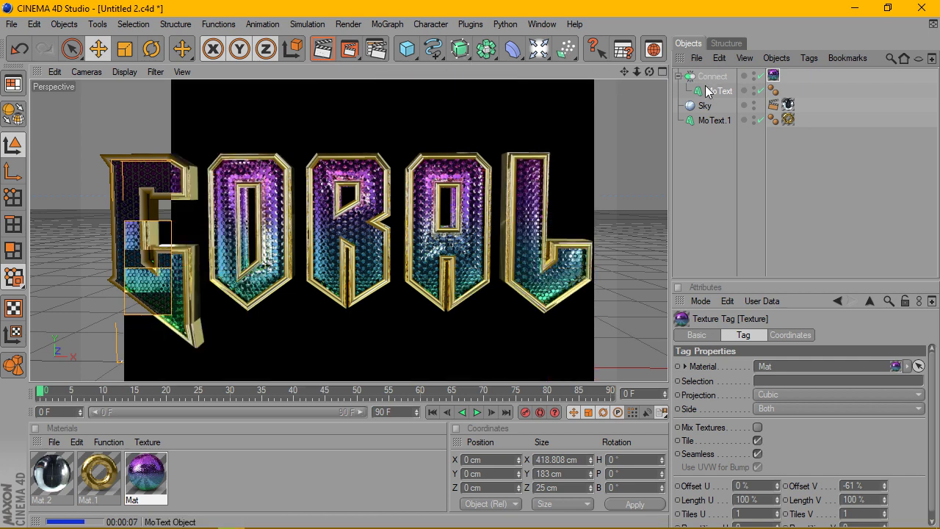
# Nest MoText.1 under Connect instead, moving the gold Mat.1 tag onto Connect, and render.
pyautogui.moveTo(720, 98); pyautogui.dragTo(714, 79)
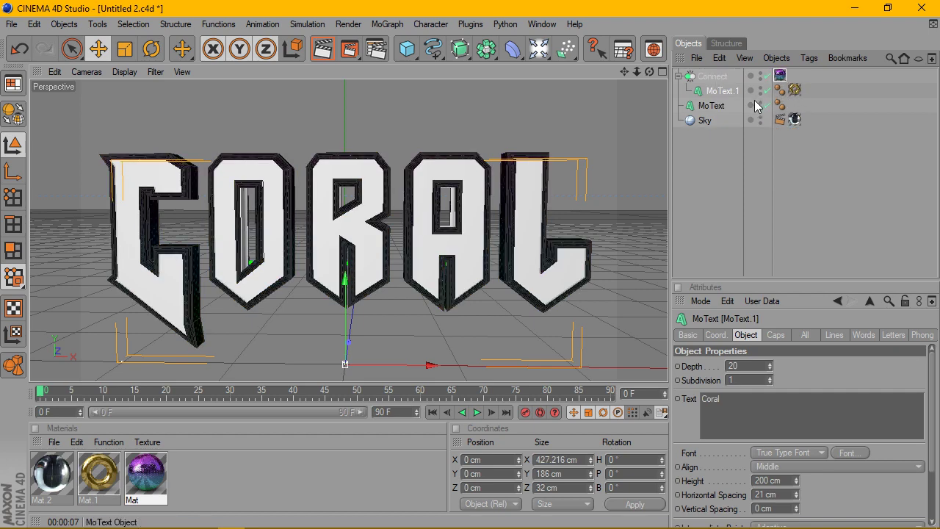
pyautogui.hotkey('ctrl', 'z')
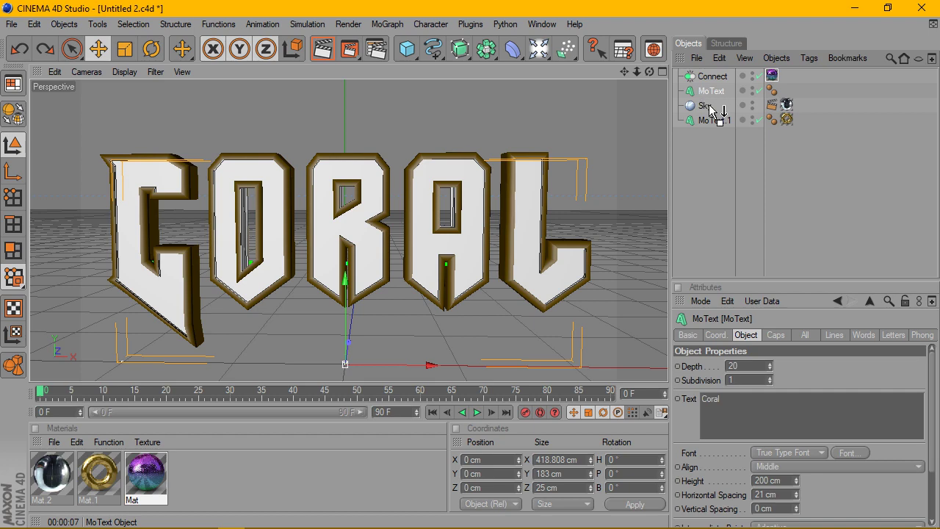
pyautogui.moveTo(713, 105); pyautogui.dragTo(712, 78)
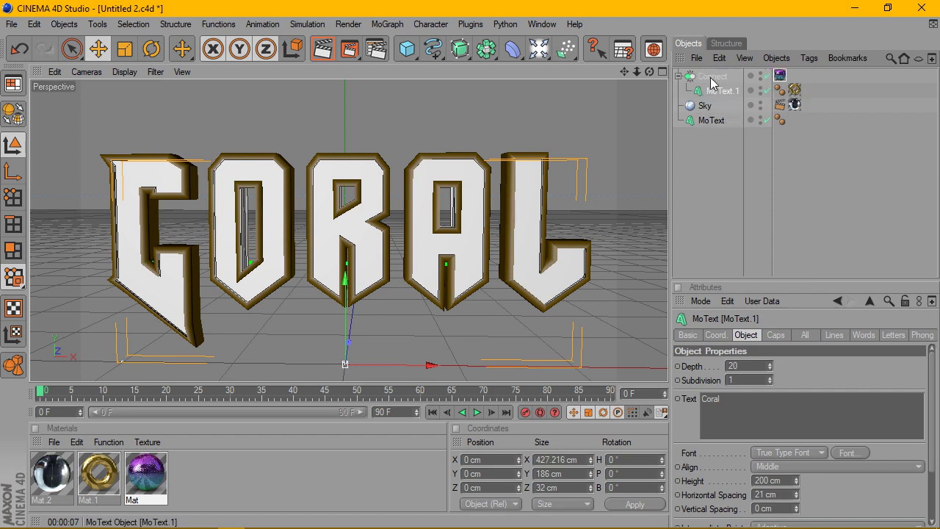
pyautogui.moveTo(789, 92); pyautogui.dragTo(795, 119)
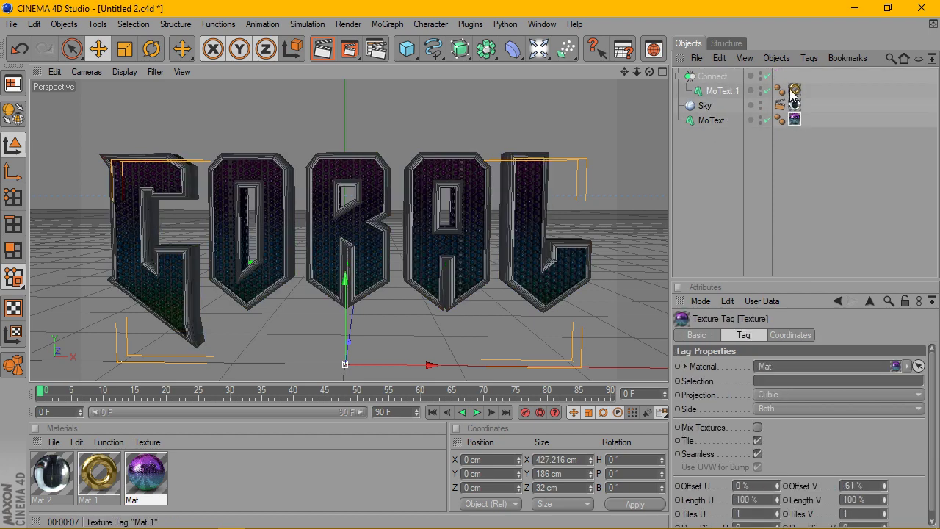
pyautogui.moveTo(788, 77); pyautogui.dragTo(781, 76)
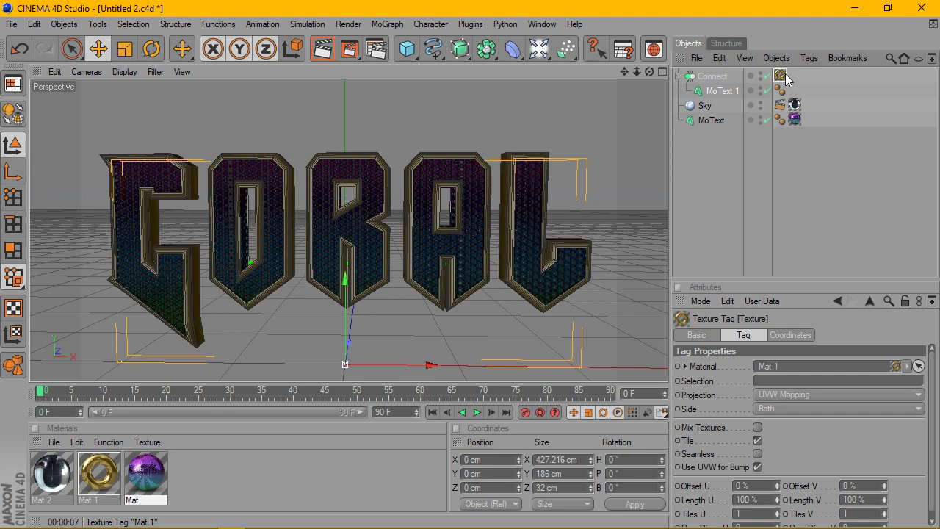
pyautogui.click(321, 51)
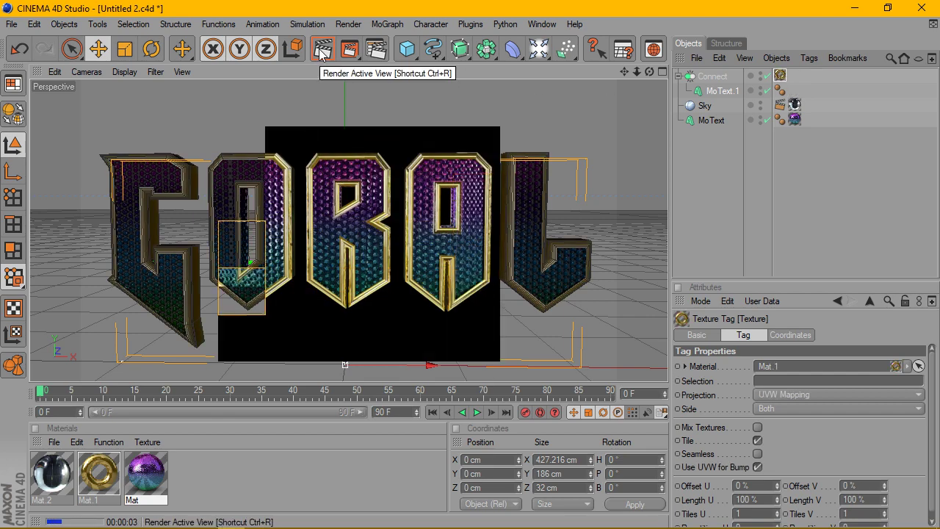
# Enable Global Illumination and Ambient Occlusion, render, then move MoText.1 out of Connect.
pyautogui.click(376, 49)
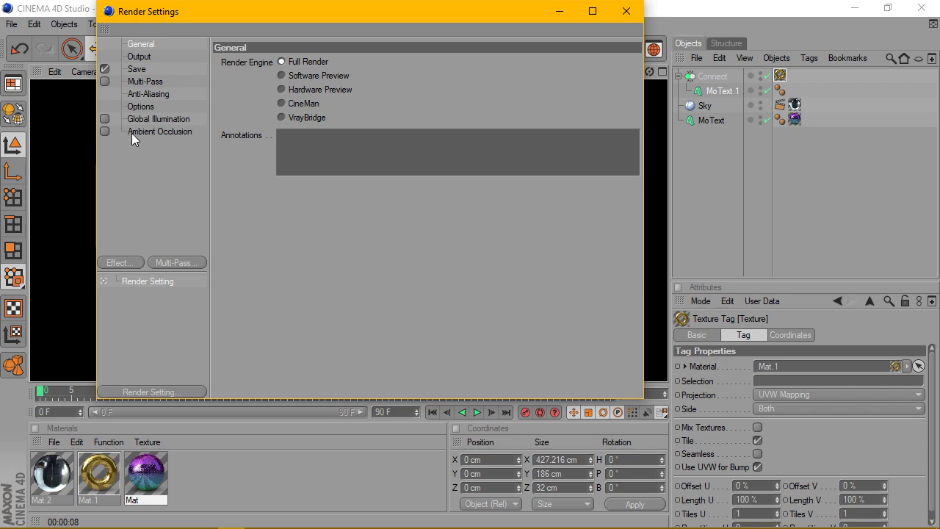
pyautogui.click(108, 132)
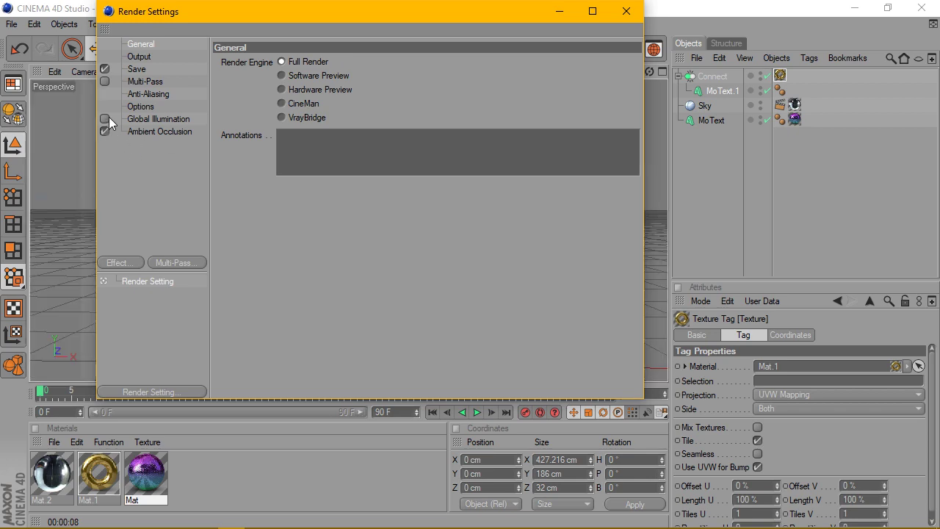
pyautogui.click(628, 13)
pyautogui.click(324, 49)
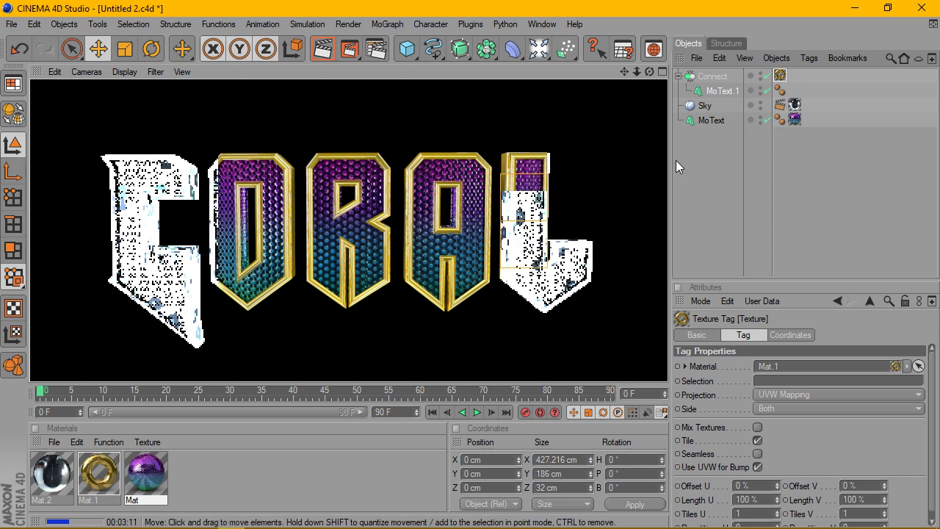
pyautogui.click(691, 140)
pyautogui.moveTo(717, 88)
pyautogui.mouseDown()
pyautogui.moveTo(729, 103)
pyautogui.moveTo(777, 84)
pyautogui.mouseUp()
# Delete the Connect object from the scene.
pyautogui.click(785, 90)
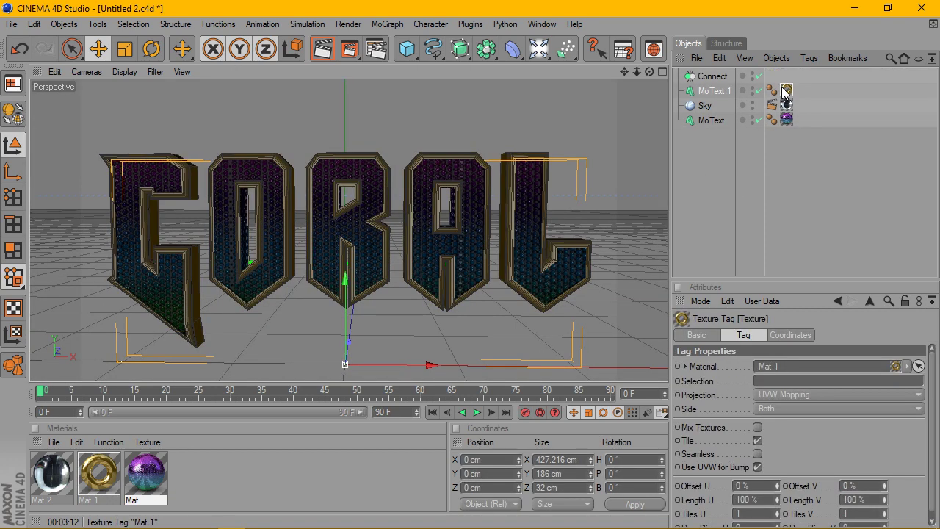
pyautogui.click(708, 76)
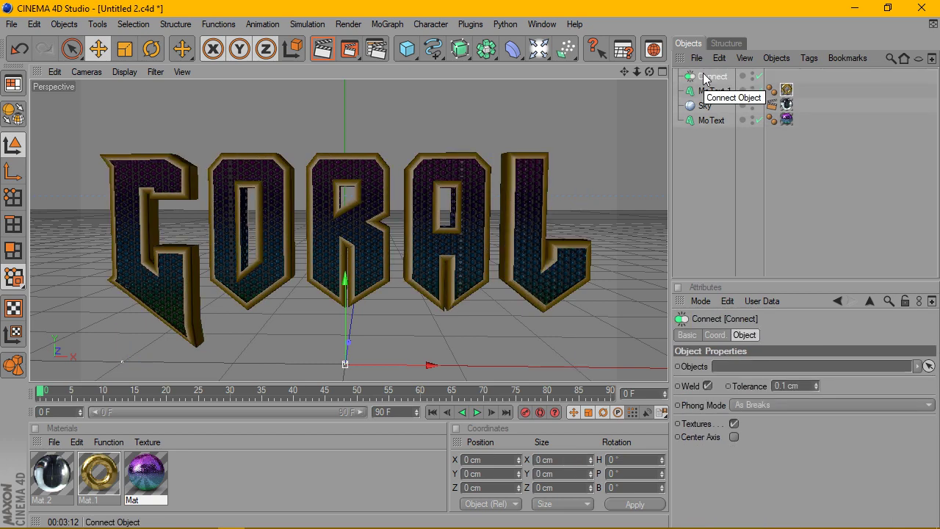
pyautogui.press('Delete')
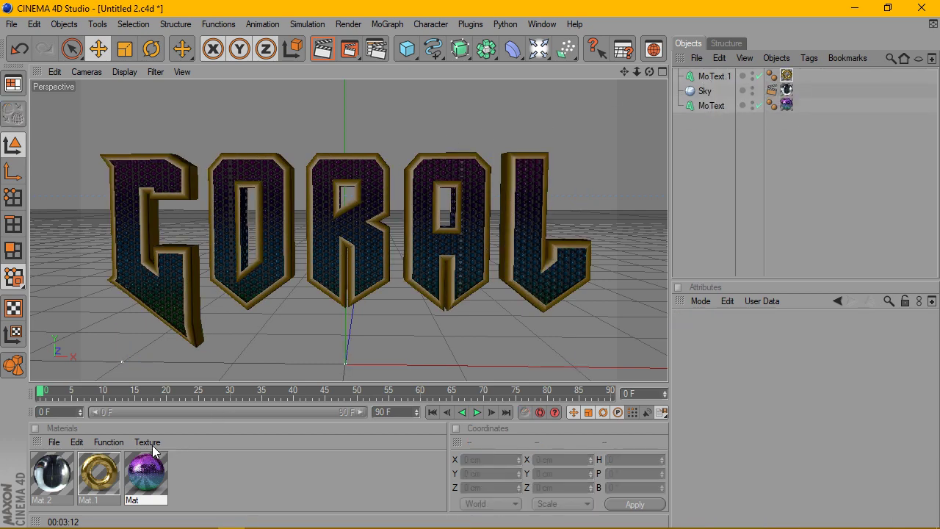
# Enable Glow on the face material Mat with inner and outer strength both at 50%.
pyautogui.doubleClick(147, 476)
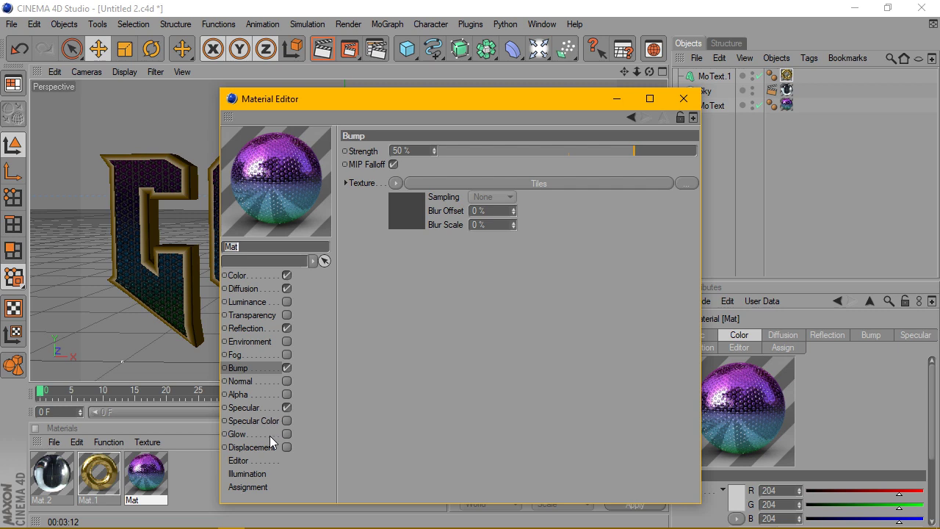
pyautogui.click(287, 433)
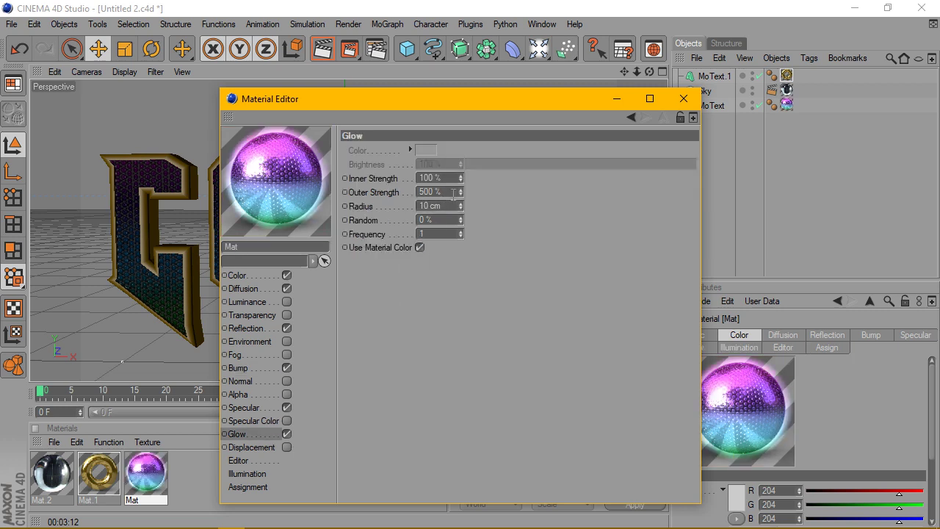
pyautogui.moveTo(453, 192); pyautogui.dragTo(379, 197)
pyautogui.write('100')
pyautogui.press('Return')
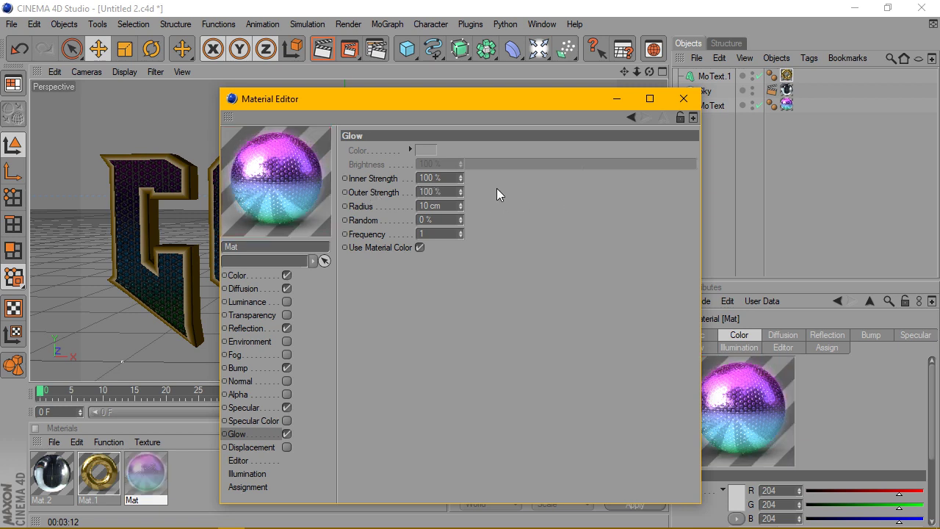
pyautogui.moveTo(444, 178); pyautogui.dragTo(391, 185)
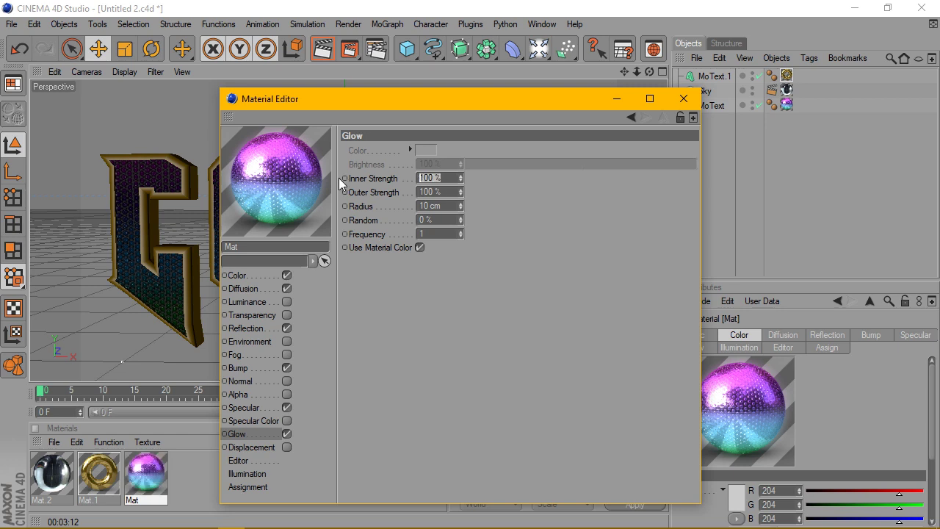
pyautogui.write('50')
pyautogui.press('Tab')
pyautogui.write('5')
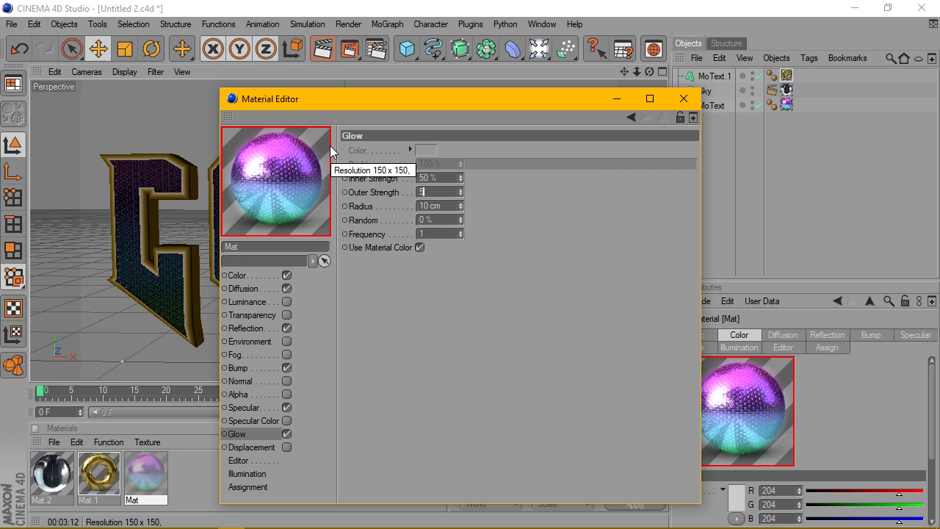
pyautogui.write('0')
pyautogui.press('Return')
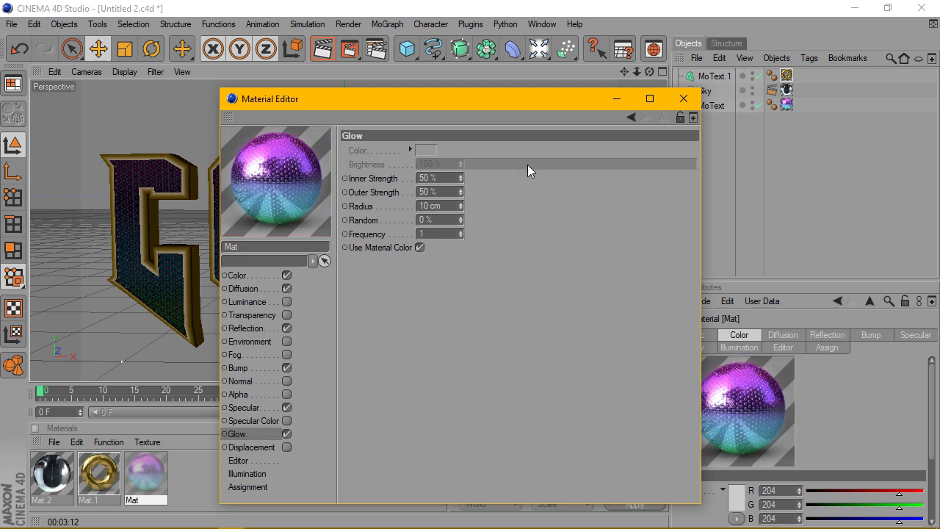
pyautogui.click(681, 101)
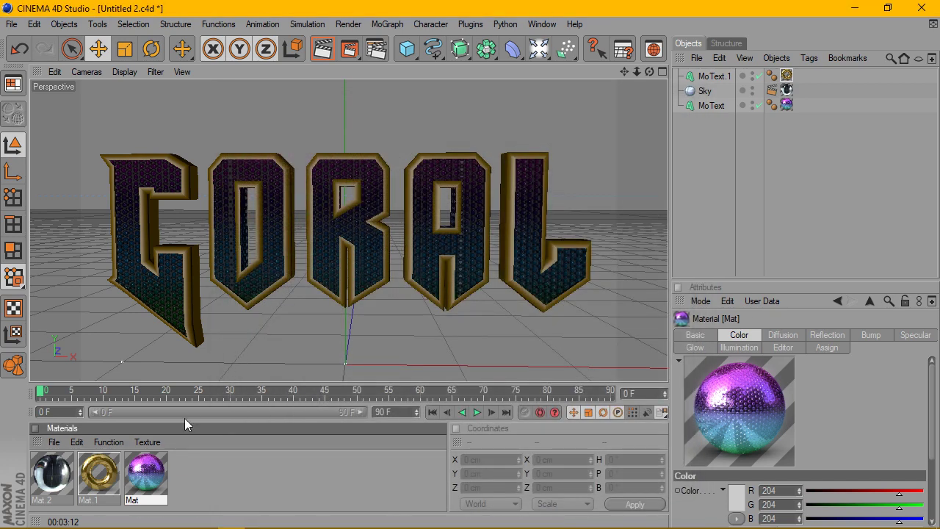
# Render a preview, review Ambient Occlusion and GI Irradiance Cache settings, then render again.
pyautogui.click(331, 50)
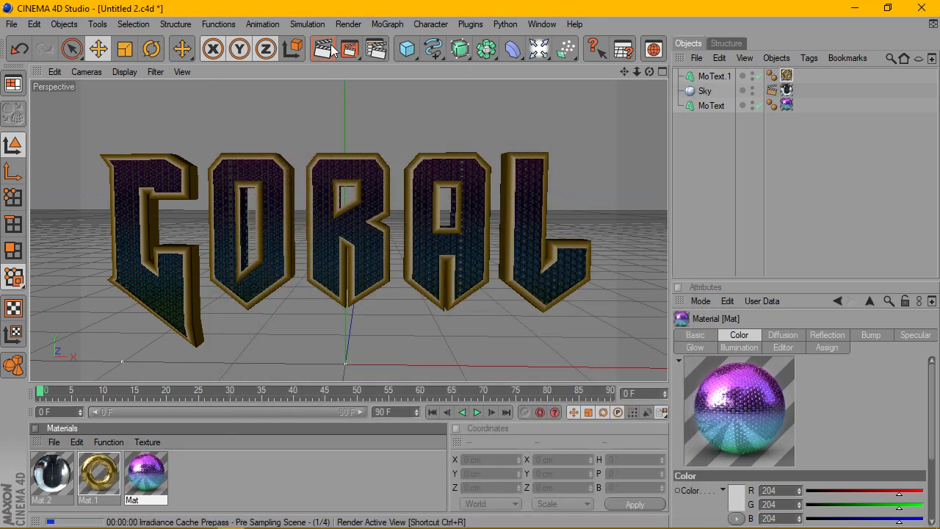
pyautogui.click(379, 49)
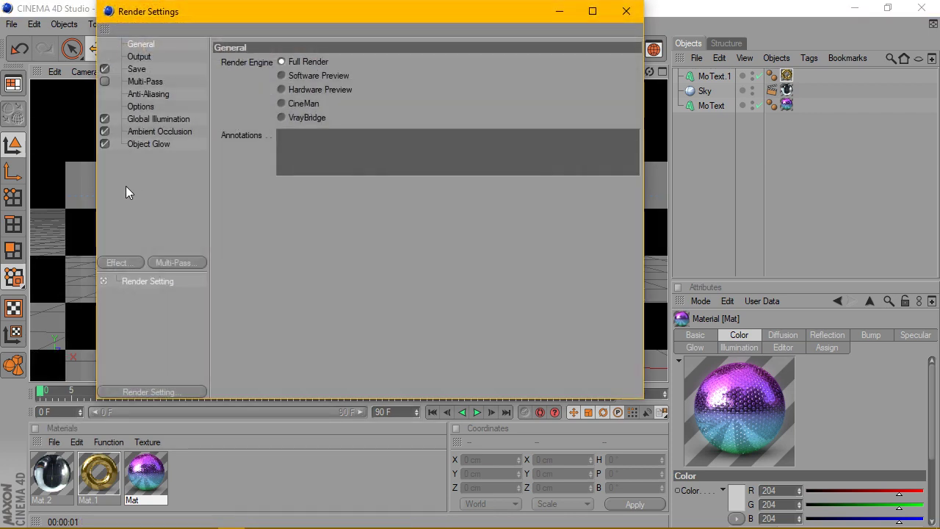
pyautogui.click(147, 130)
pyautogui.click(169, 119)
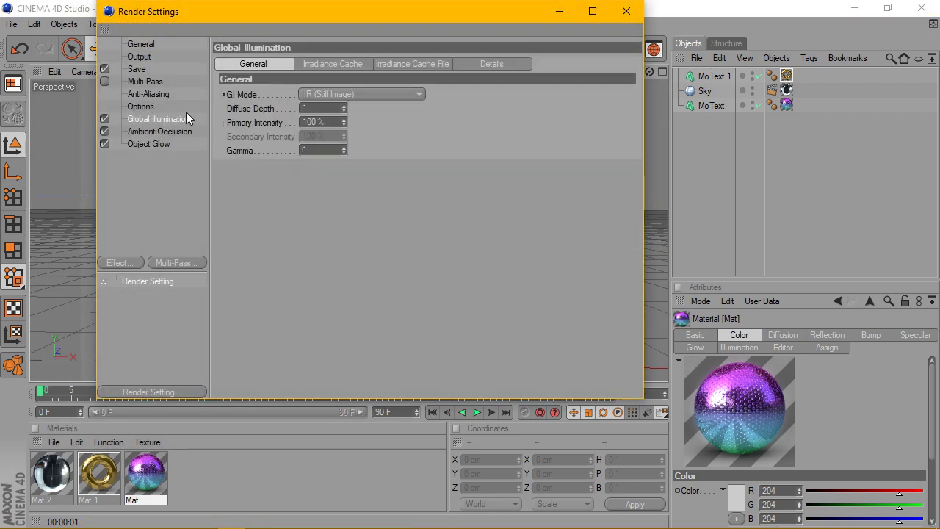
pyautogui.click(327, 69)
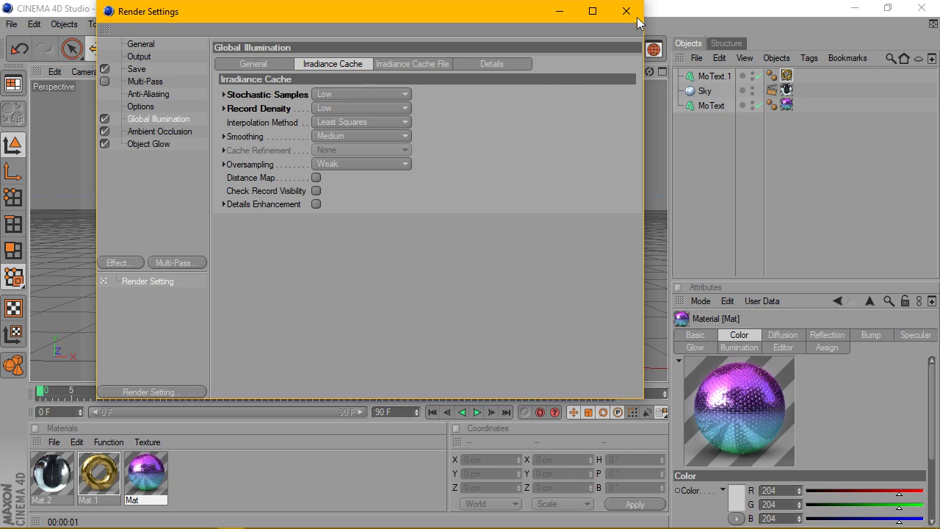
pyautogui.click(637, 17)
pyautogui.click(349, 49)
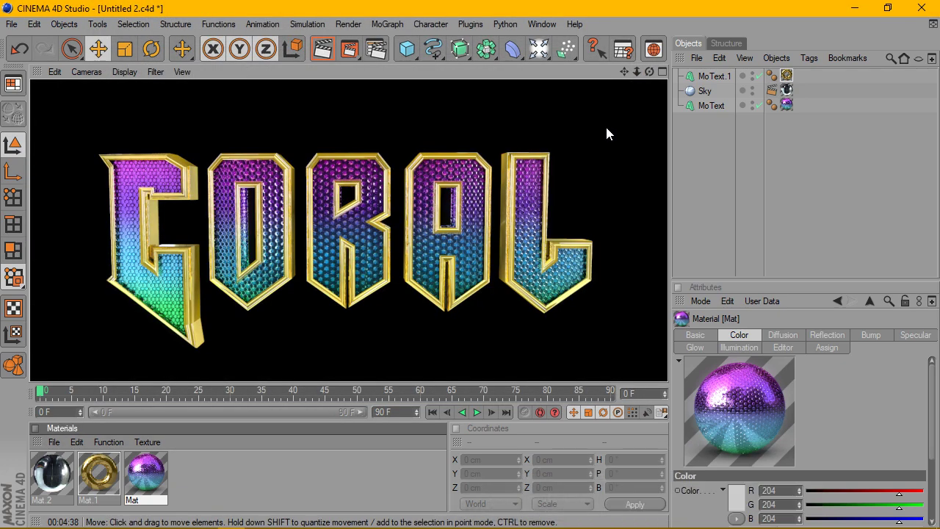
# Select MoText, widen the object and attribute panels, and zoom in on the CORAL letters.
pyautogui.click(711, 105)
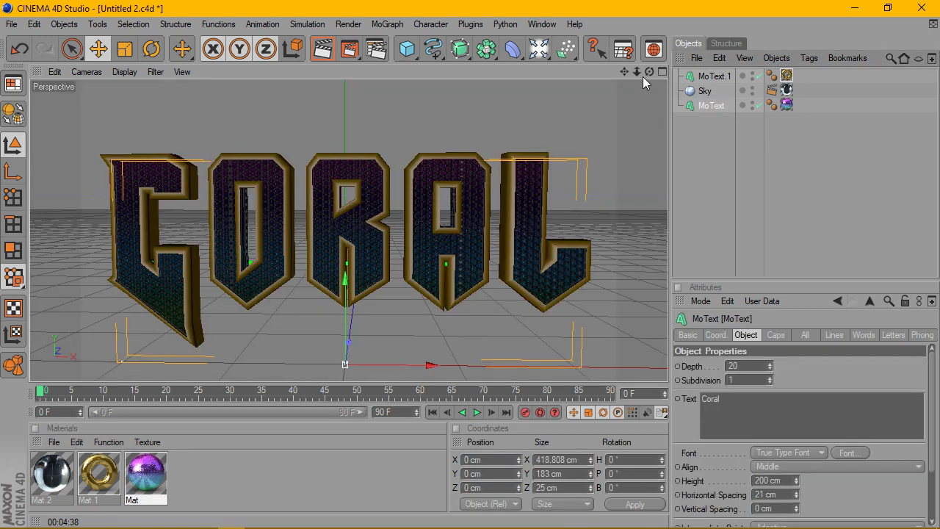
pyautogui.moveTo(649, 72); pyautogui.dragTo(580, 74)
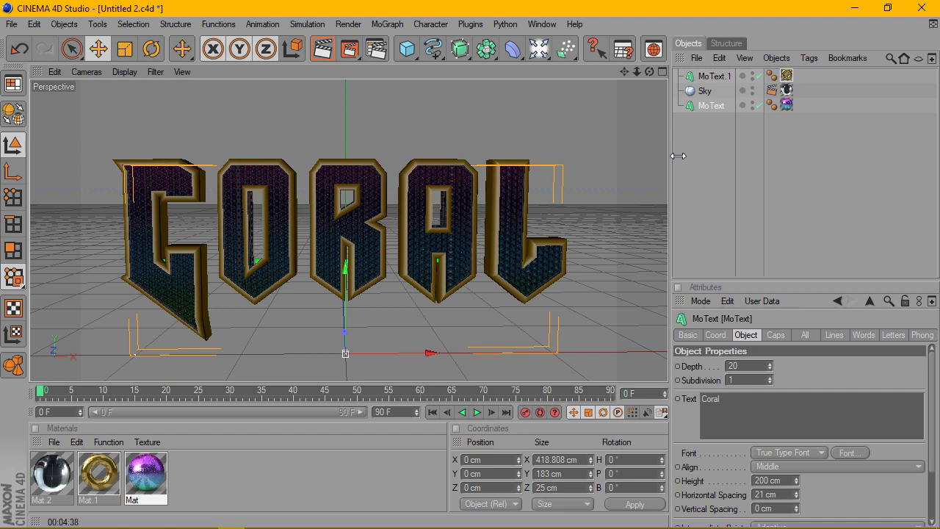
pyautogui.moveTo(678, 155); pyautogui.dragTo(584, 156)
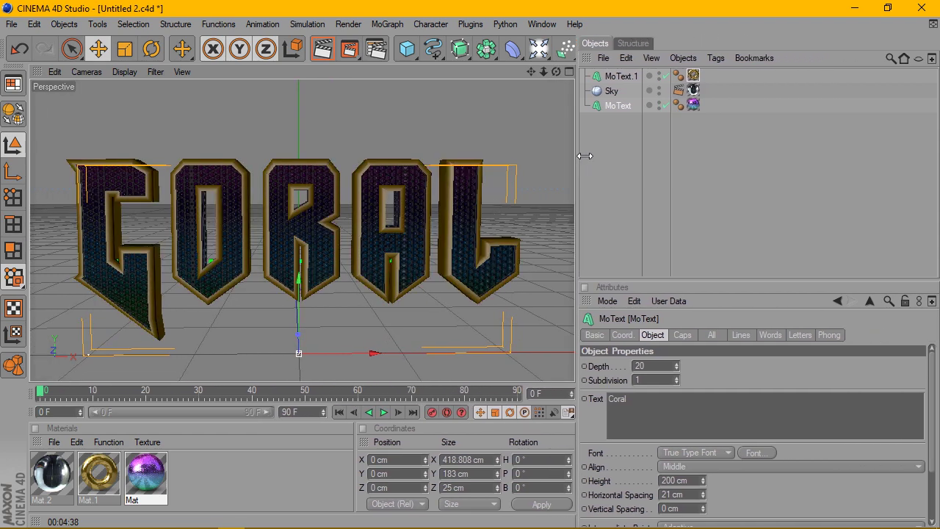
pyautogui.moveTo(531, 71); pyautogui.dragTo(537, 72)
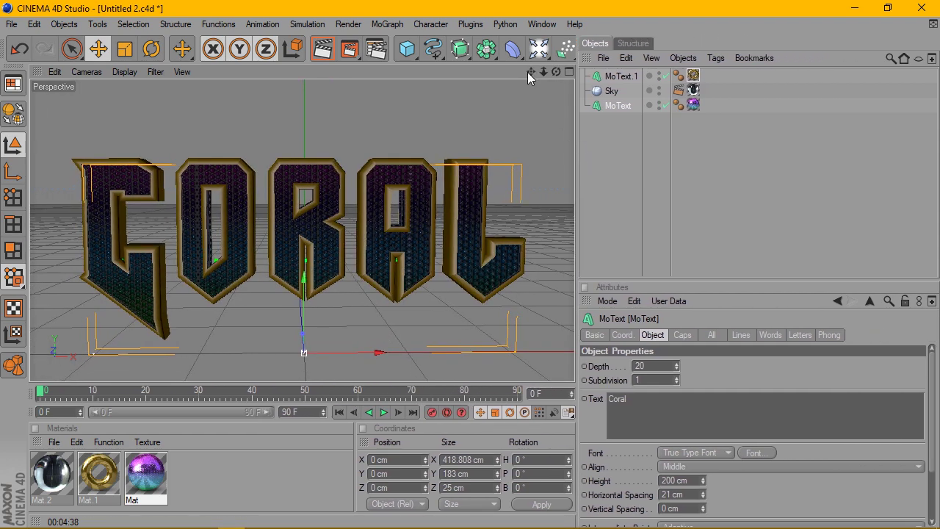
pyautogui.moveTo(577, 131); pyautogui.dragTo(574, 130)
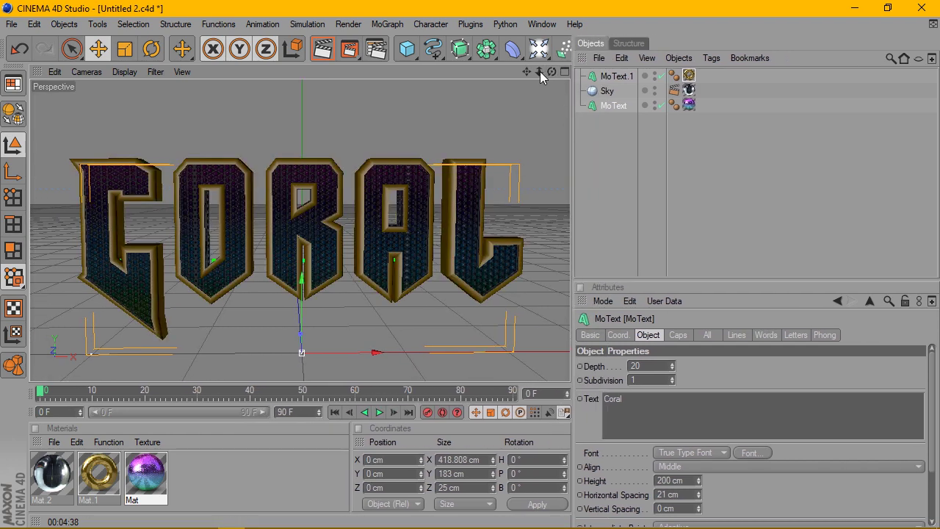
pyautogui.moveTo(541, 73); pyautogui.dragTo(531, 76)
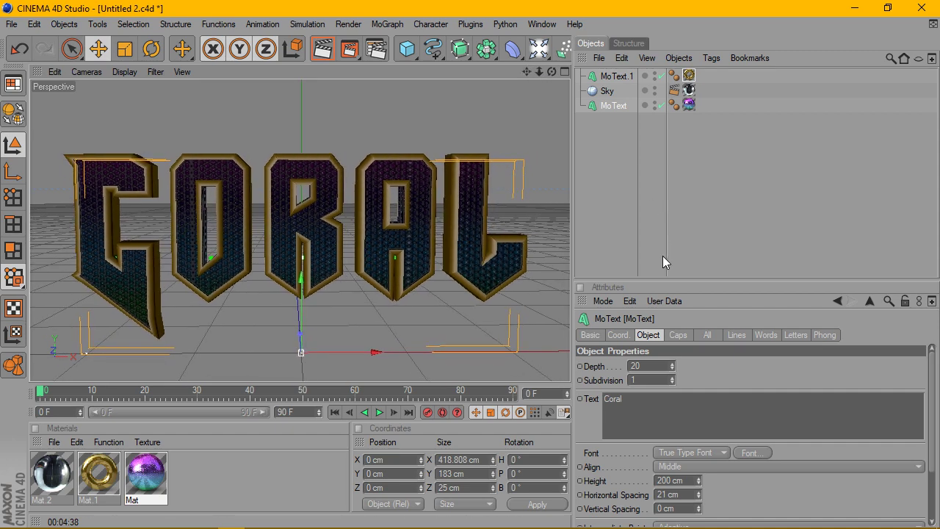
# Move MoText.1 below MoText and set both texts' horizontal spacing to 22 cm.
pyautogui.click(618, 156)
pyautogui.moveTo(615, 75); pyautogui.dragTo(621, 112)
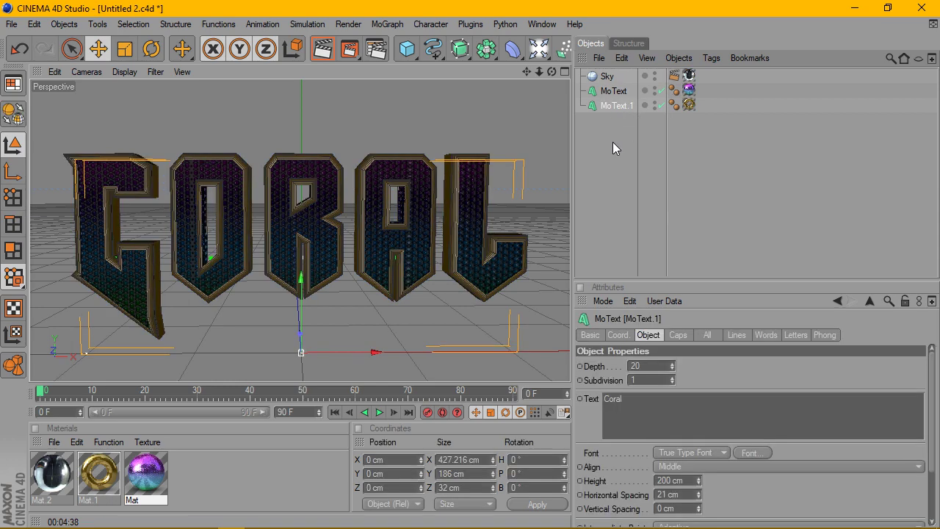
pyautogui.keyDown('ctrl'); pyautogui.click(615, 91); pyautogui.keyUp('ctrl')
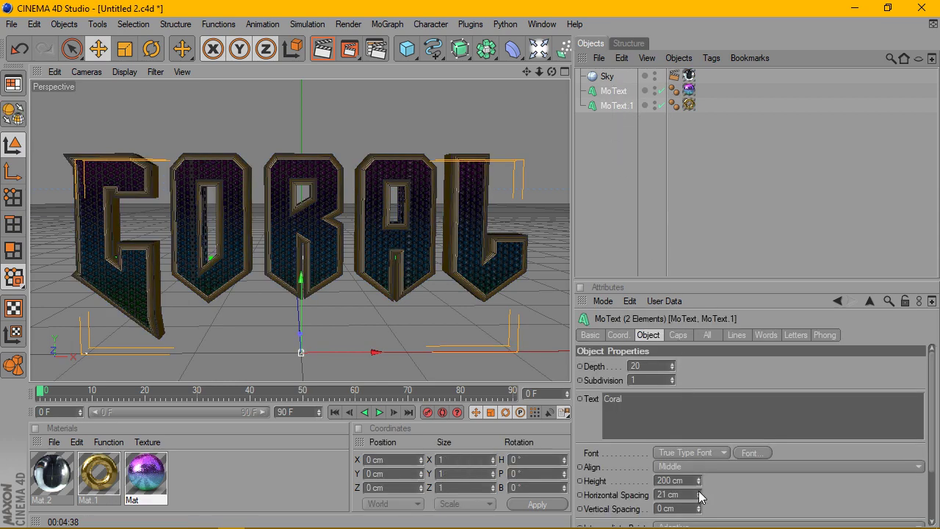
pyautogui.moveTo(698, 495)
pyautogui.mouseDown()
pyautogui.moveTo(699, 481)
pyautogui.moveTo(698, 504)
pyautogui.mouseUp()
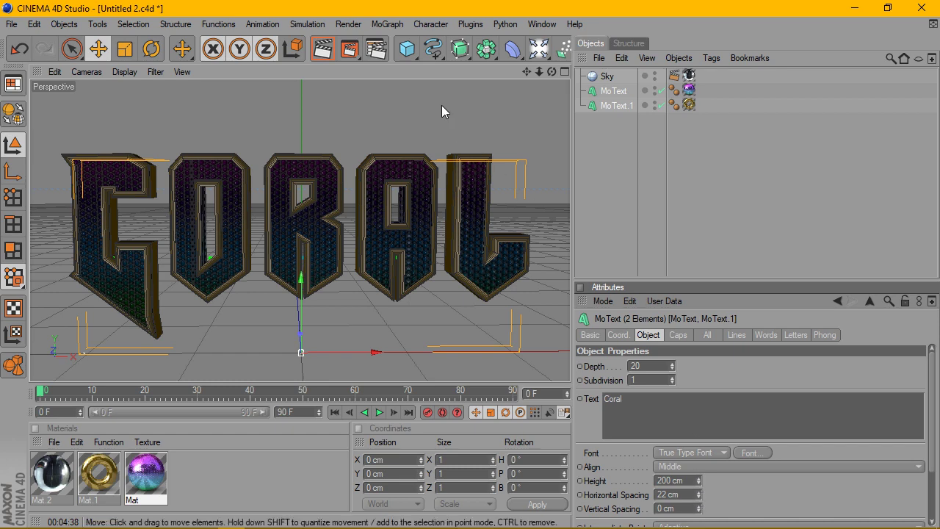
pyautogui.moveTo(550, 73); pyautogui.dragTo(561, 71)
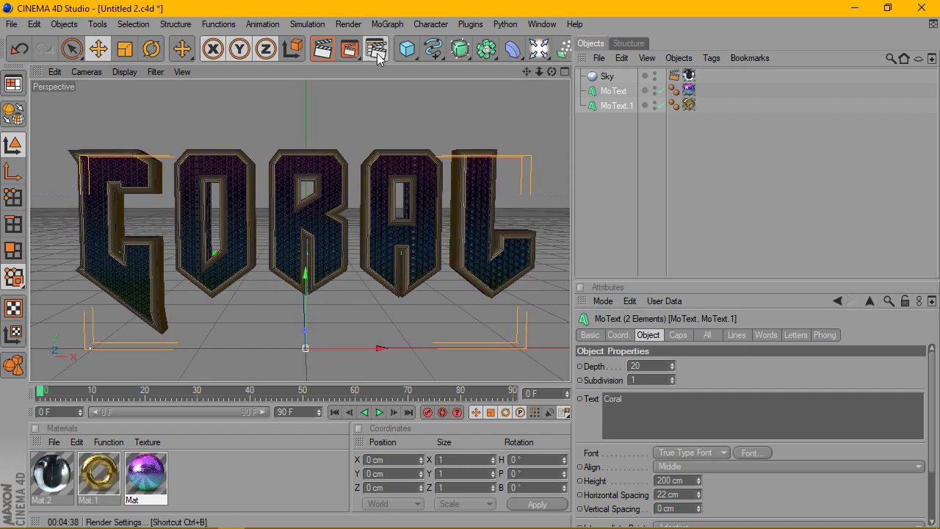
# Save renders as PNG with an alpha channel and render the final CORAL image to the Picture Viewer.
pyautogui.click(375, 48)
pyautogui.click(136, 69)
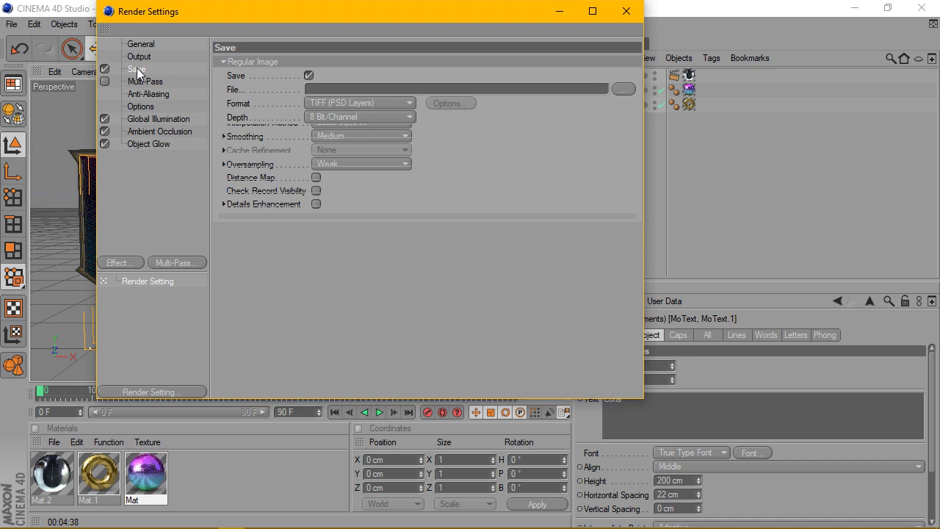
pyautogui.click(330, 102)
pyautogui.click(328, 230)
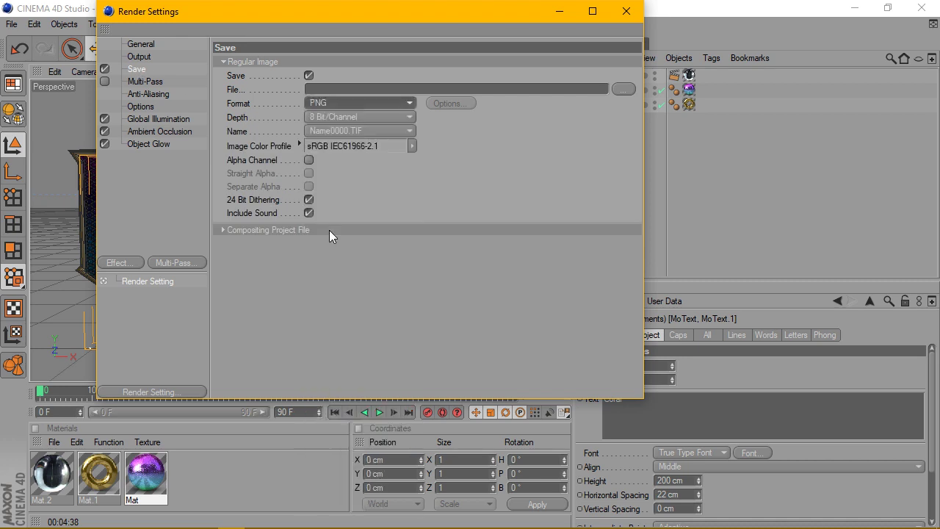
pyautogui.click(306, 161)
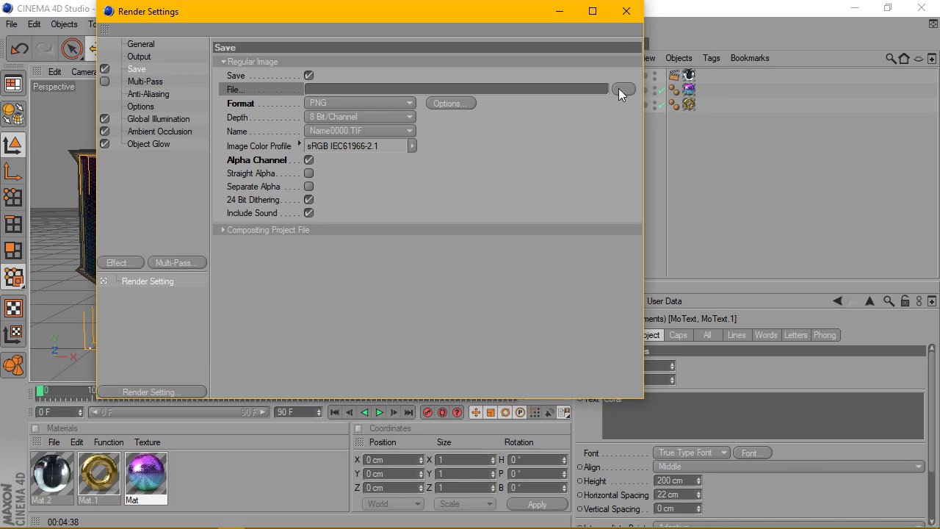
pyautogui.click(626, 14)
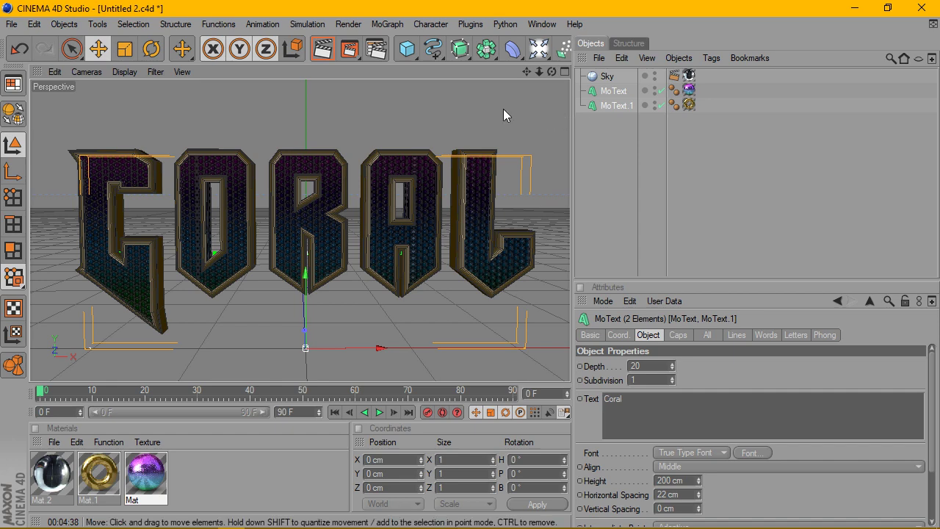
pyautogui.click(351, 53)
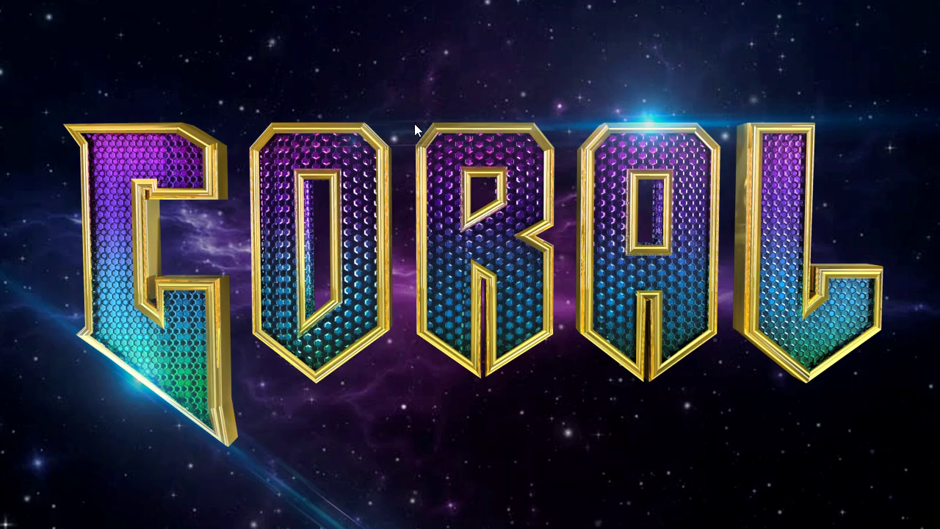